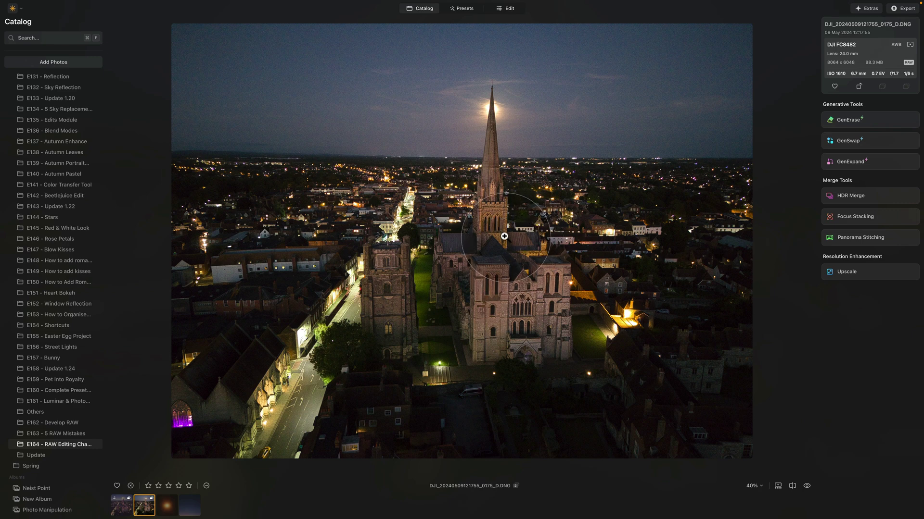
Step: Examine the spire, moon and surrounding sky of the night cathedral photo at 100% zoom, and return to the full view
{"action": "left_click", "coordinate": [448, 109]}
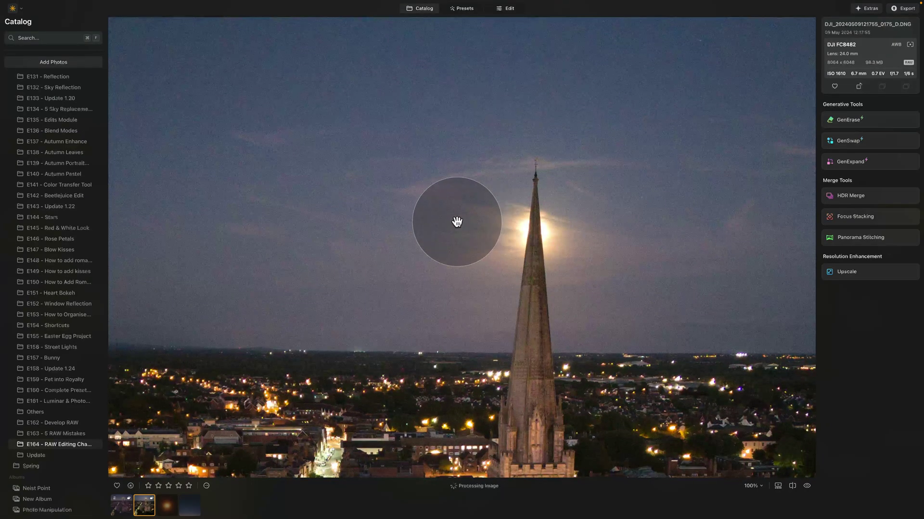
{"action": "left_click_drag", "start_coordinate": [456, 221], "coordinate": [474, 221]}
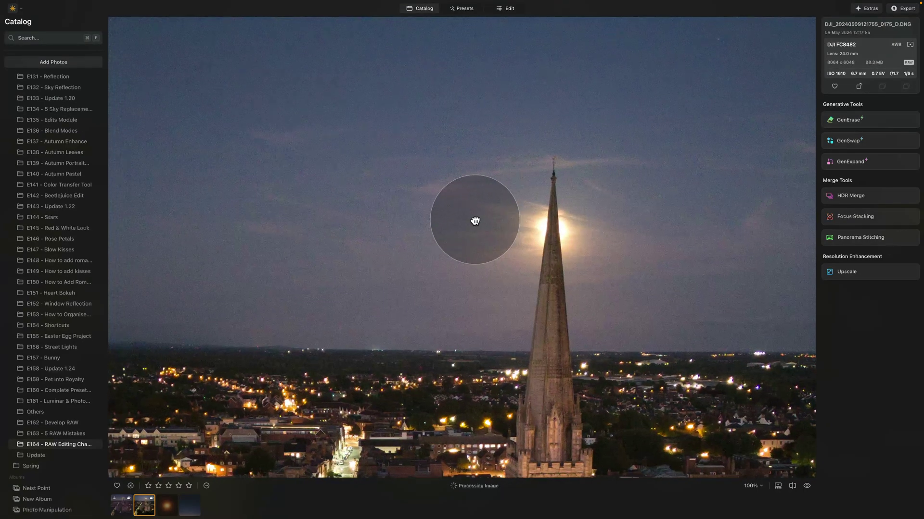
{"action": "left_click_drag", "start_coordinate": [383, 269], "coordinate": [410, 269]}
{"action": "left_click_drag", "start_coordinate": [369, 324], "coordinate": [425, 259]}
{"action": "left_click_drag", "start_coordinate": [550, 273], "coordinate": [443, 279]}
{"action": "left_click_drag", "start_coordinate": [528, 226], "coordinate": [405, 302]}
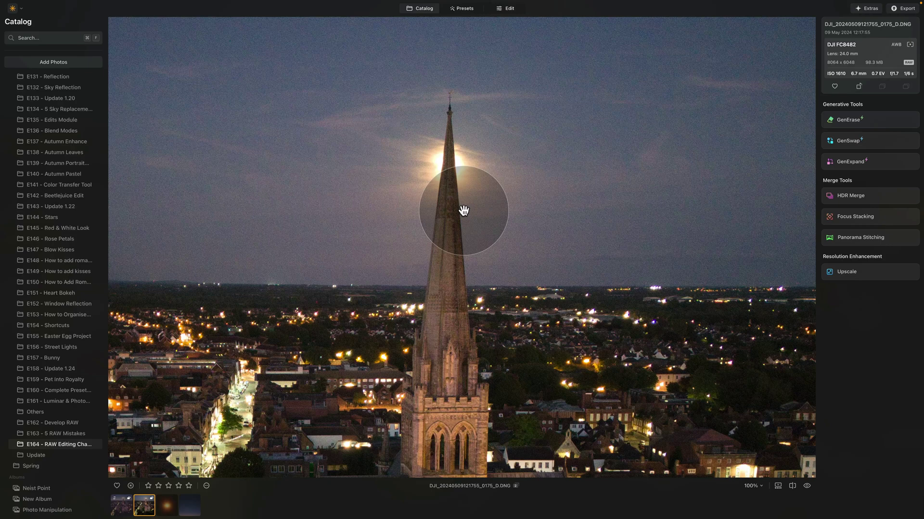
{"action": "left_click", "coordinate": [431, 220]}
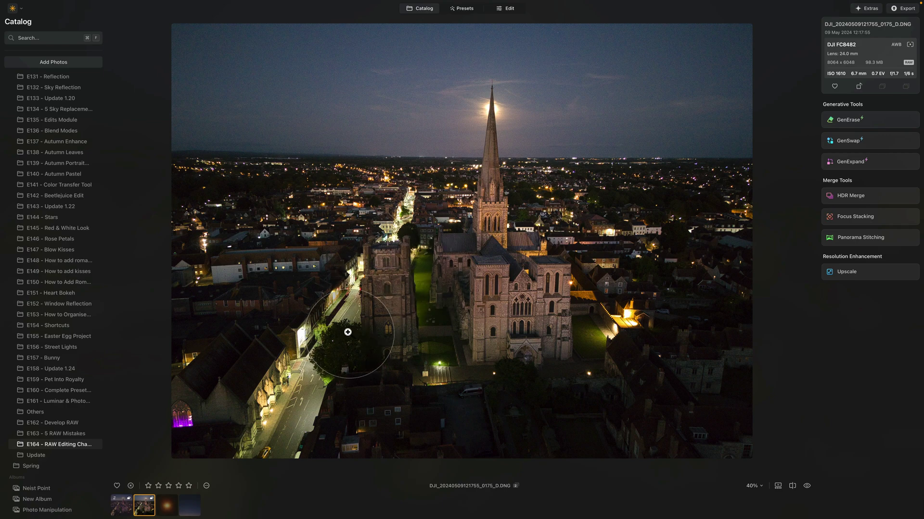
Step: View the edited cathedral version, the raw original, the L10 - Overlay.jpg glow image and Night Sky.jpeg in turn
{"action": "left_click", "coordinate": [131, 507]}
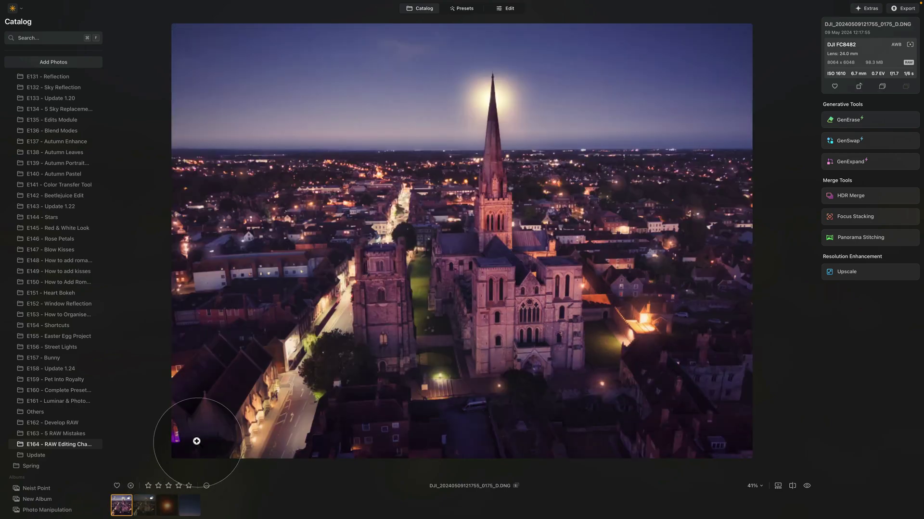
{"action": "left_click", "coordinate": [145, 505]}
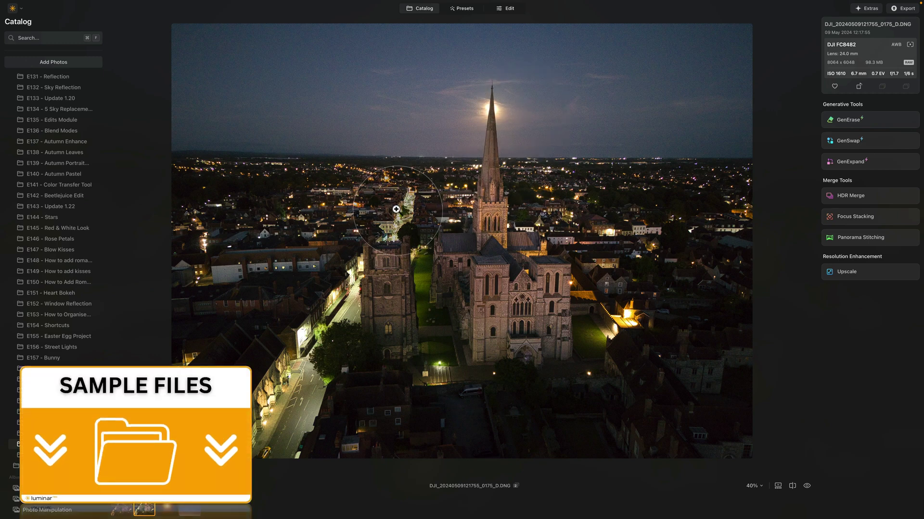
{"action": "left_click", "coordinate": [167, 509]}
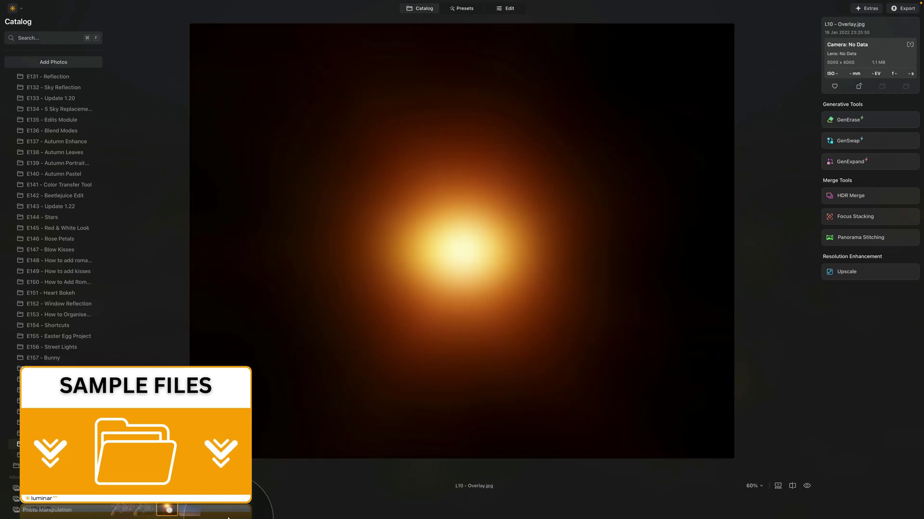
{"action": "left_click", "coordinate": [190, 506]}
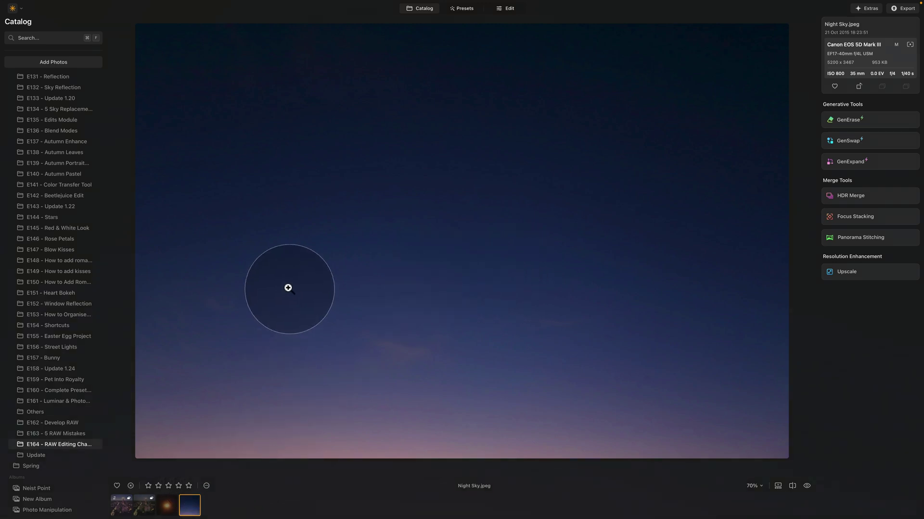
Step: Open the unedited cathedral DNG in the Edit module and return to its layer list
{"action": "left_click", "coordinate": [146, 511]}
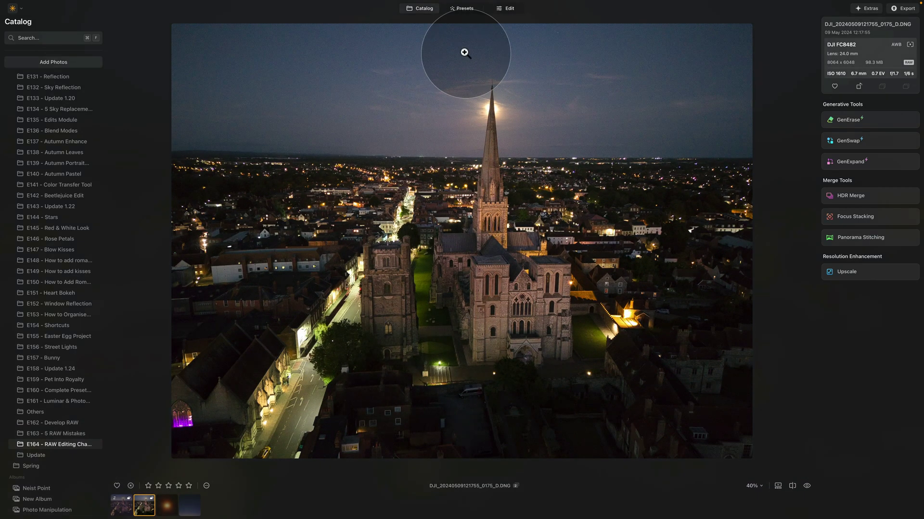
{"action": "left_click", "coordinate": [505, 9]}
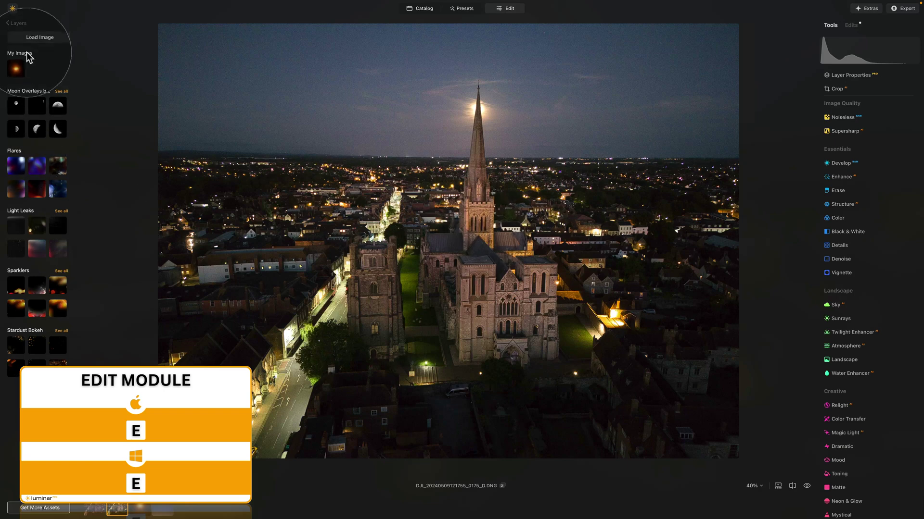
{"action": "left_click", "coordinate": [14, 23]}
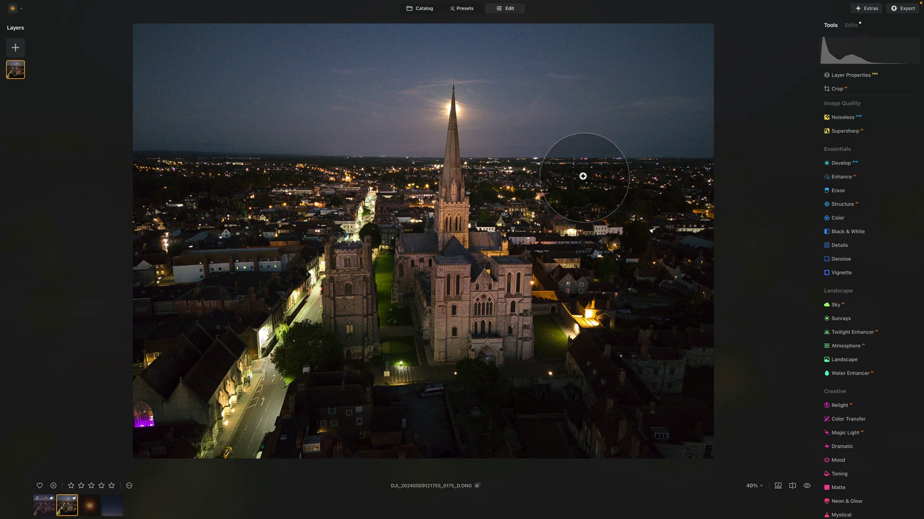
Step: Check the photo's adjustment options for the Revert to Original command and leave them without choosing anything
{"action": "right_click", "coordinate": [534, 124]}
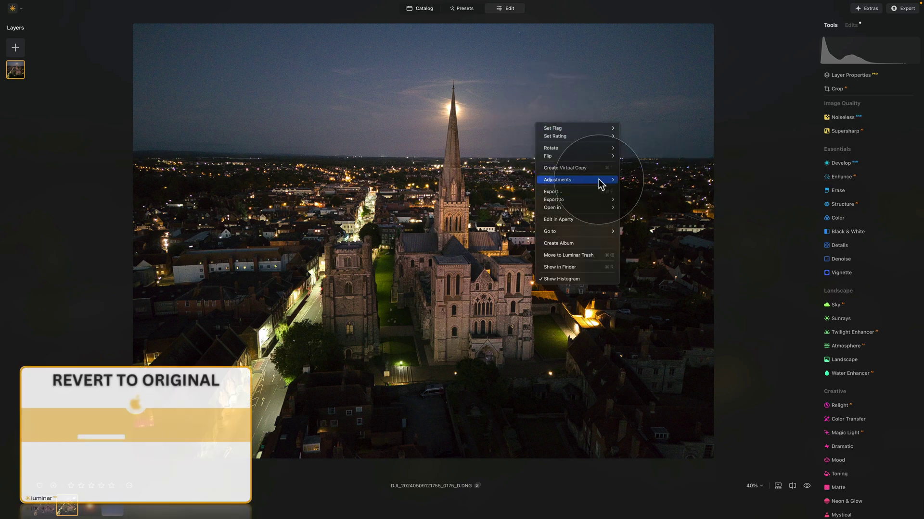
{"action": "mouse_move", "coordinate": [602, 181]}
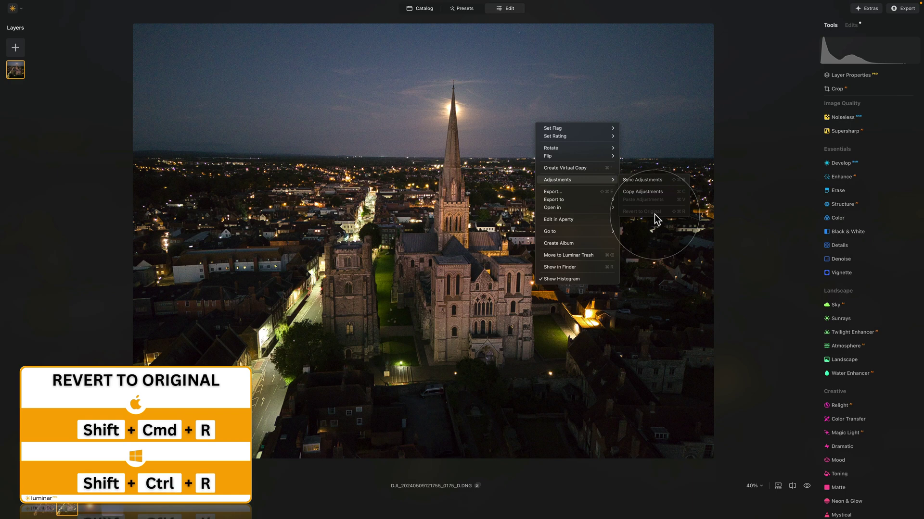
{"action": "left_click", "coordinate": [674, 128]}
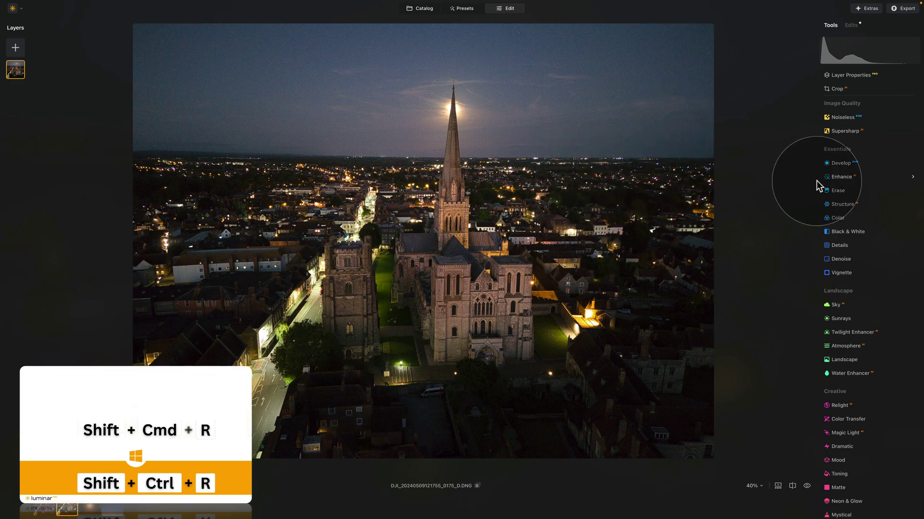
Step: Enable Auto Distortion Corrections, Auto Fix Chromatic Aberrations and Auto Defringe in the Develop tool's Optics settings
{"action": "left_click", "coordinate": [842, 162]}
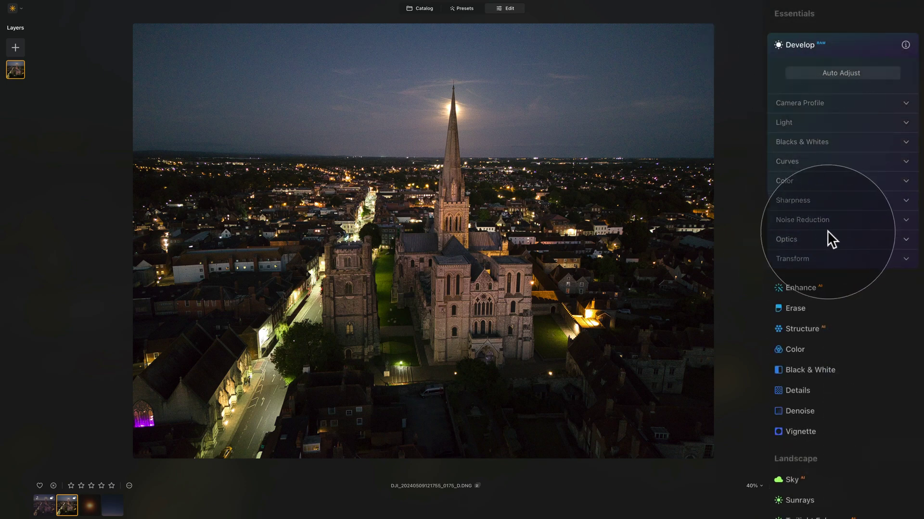
{"action": "left_click", "coordinate": [815, 236]}
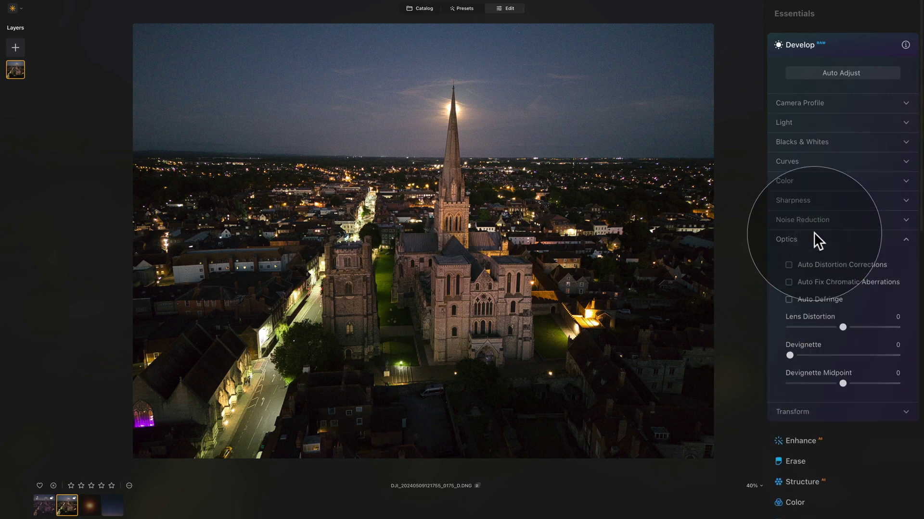
{"action": "left_click", "coordinate": [802, 264]}
{"action": "left_click", "coordinate": [802, 282]}
{"action": "left_click", "coordinate": [796, 299]}
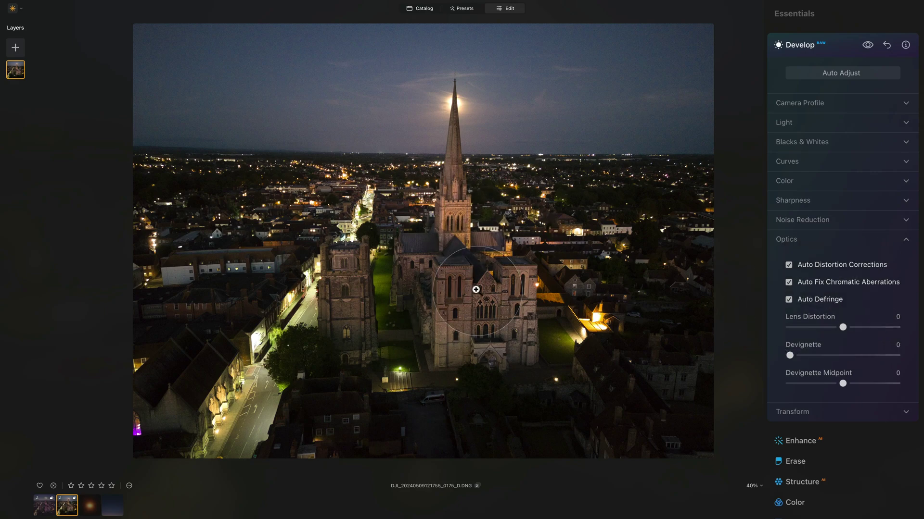
{"action": "left_click", "coordinate": [825, 239]}
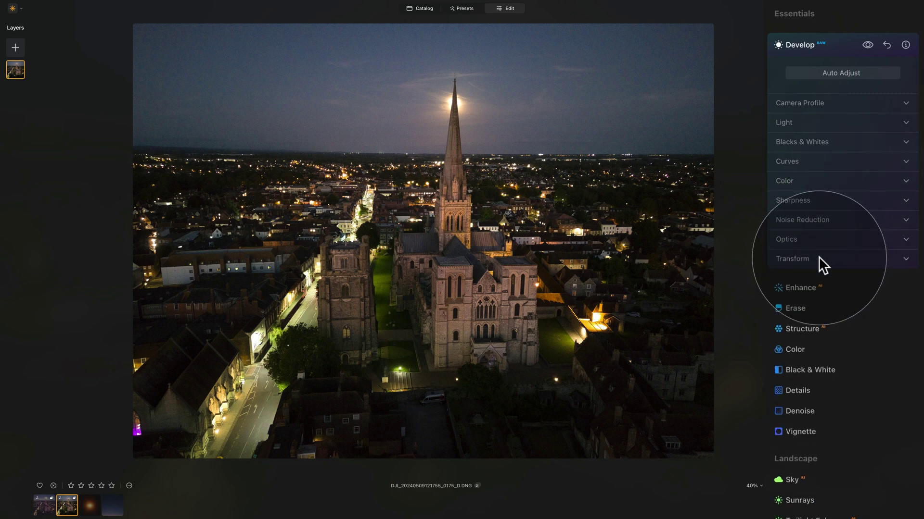
Step: In Develop's Transform settings, try and remove the automatic perspective correction, and set Vertical to 5
{"action": "left_click", "coordinate": [818, 256]}
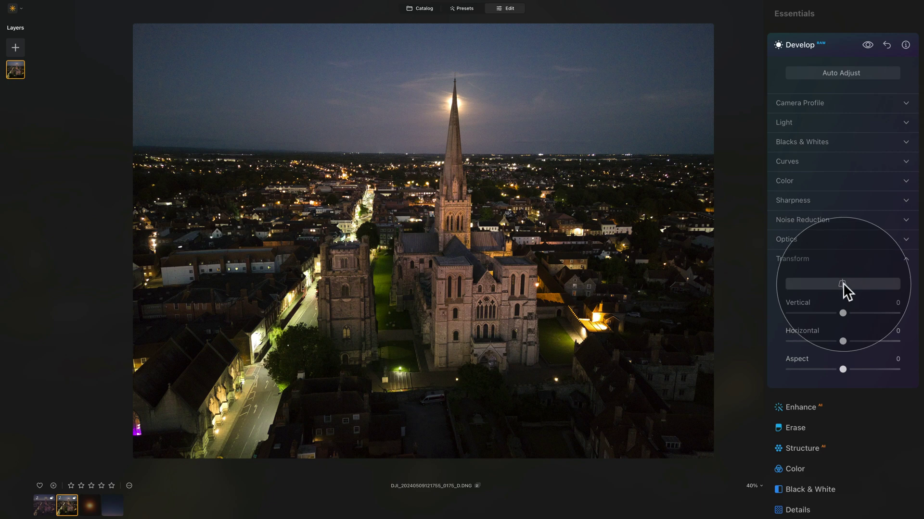
{"action": "left_click", "coordinate": [842, 283]}
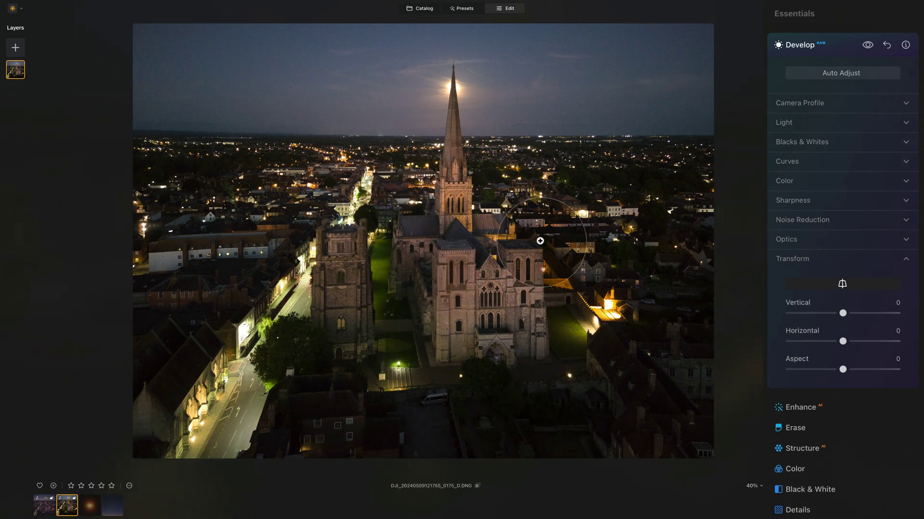
{"action": "left_click", "coordinate": [847, 285]}
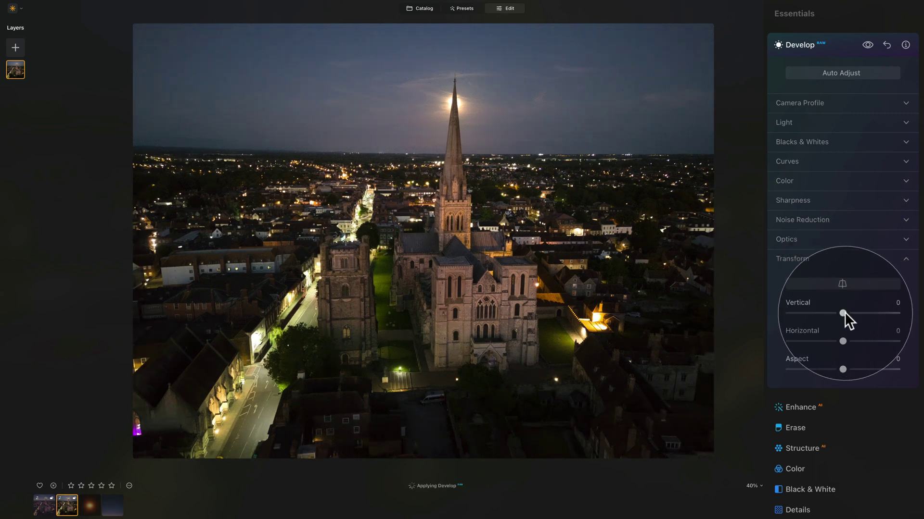
{"action": "left_click_drag", "start_coordinate": [841, 310], "coordinate": [847, 311]}
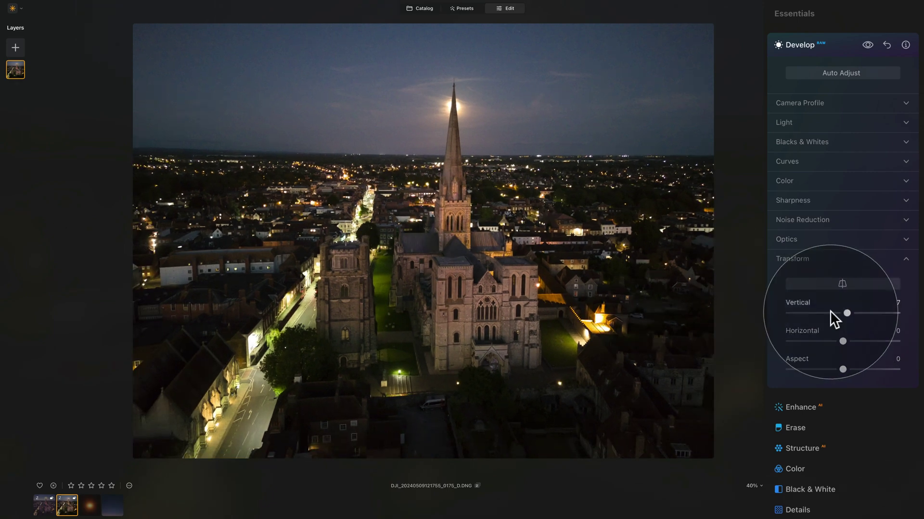
{"action": "left_click_drag", "start_coordinate": [846, 312], "coordinate": [845, 313]}
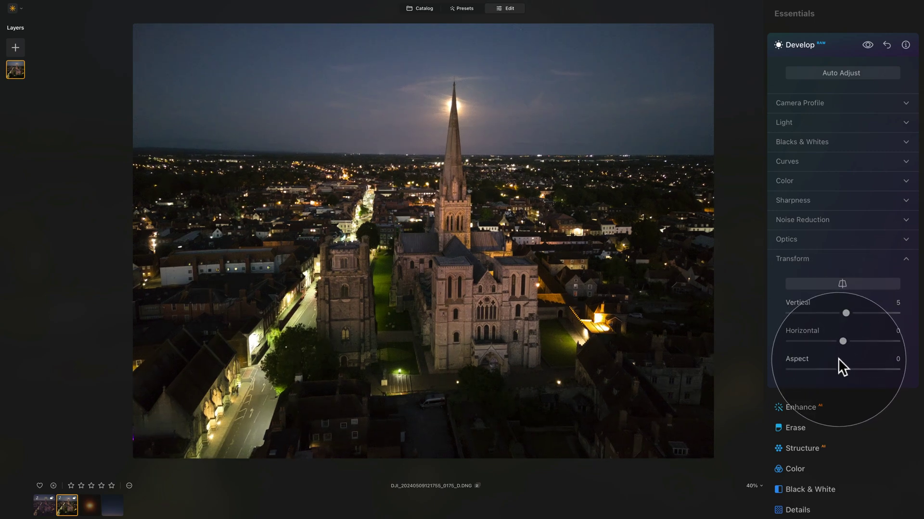
{"action": "left_click", "coordinate": [813, 259]}
Step: Start a crop with the original ratio, try and reset the automatic horizon alignment, and rotate the photo slightly by hand to level the horizon
{"action": "scroll", "coordinate": [813, 267], "scroll_direction": "up", "scroll_amount": 3}
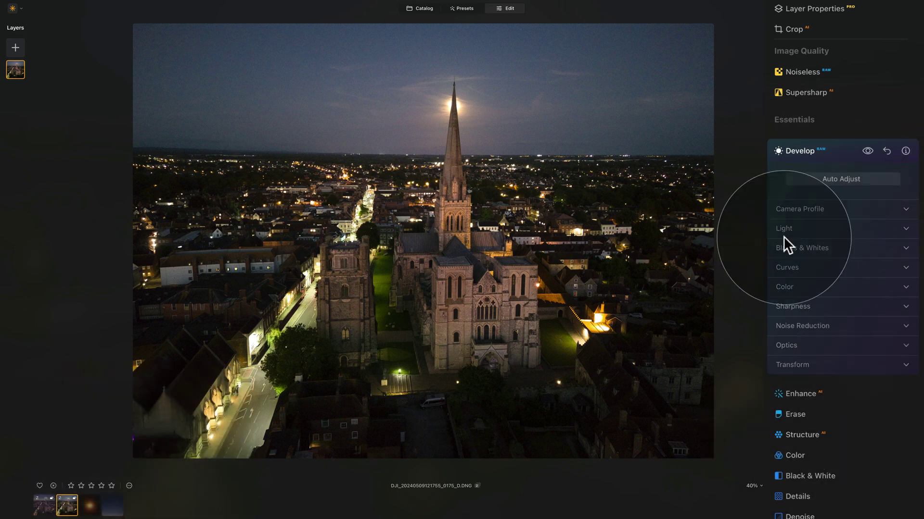
{"action": "left_click", "coordinate": [795, 30]}
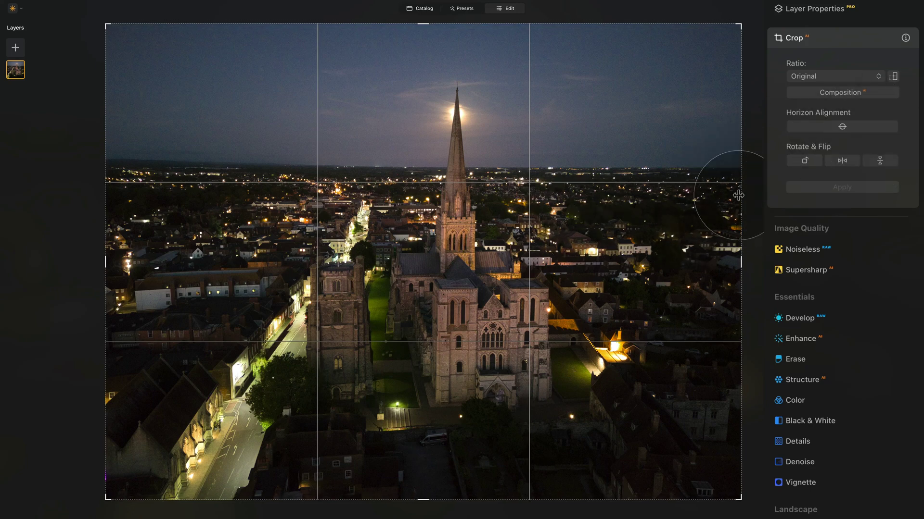
{"action": "left_click", "coordinate": [823, 125]}
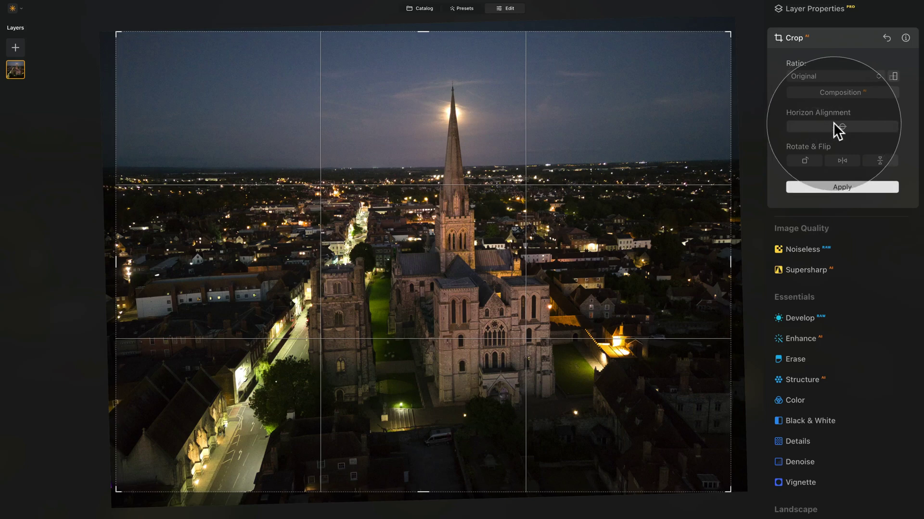
{"action": "left_click", "coordinate": [887, 38]}
{"action": "left_click_drag", "start_coordinate": [752, 188], "coordinate": [751, 191]}
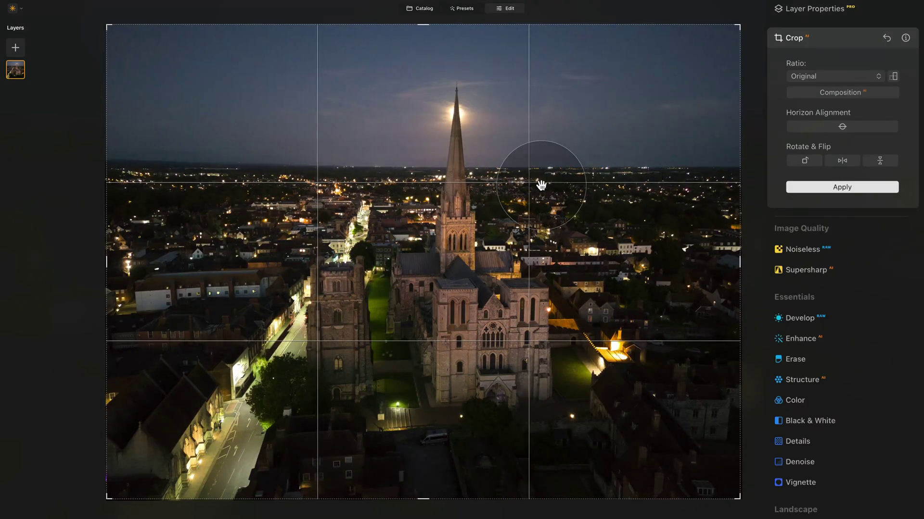
{"action": "left_click_drag", "start_coordinate": [751, 267], "coordinate": [753, 268]}
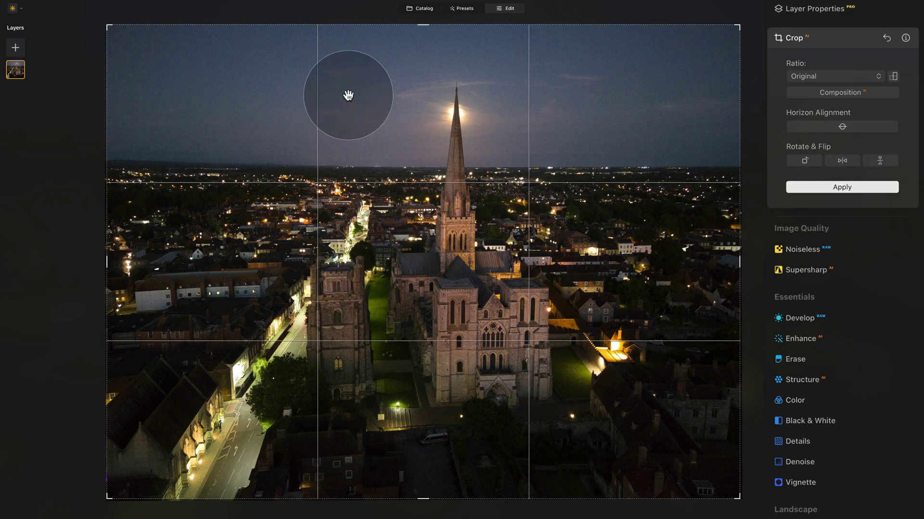
Step: Tighten the crop frame from its corners, shift the photo so the spire is centred with more sky above it, and apply the crop
{"action": "left_click_drag", "start_coordinate": [106, 27], "coordinate": [116, 30]}
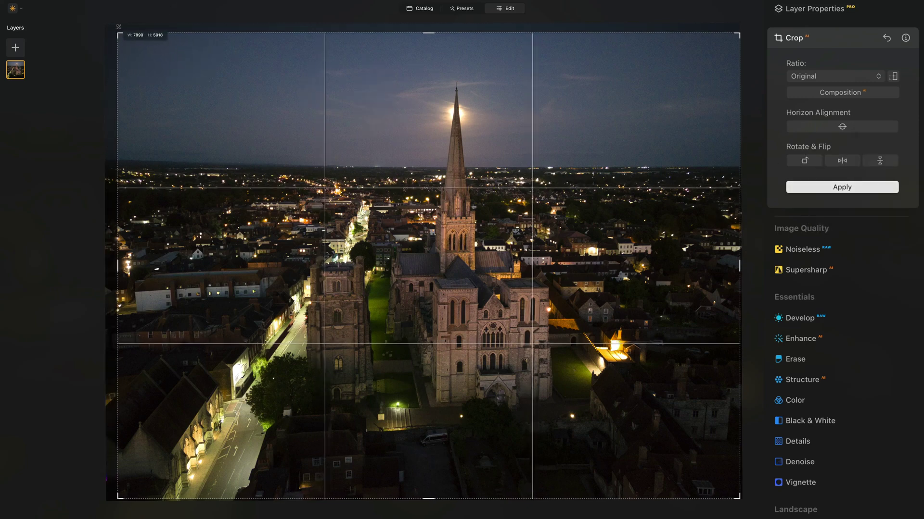
{"action": "left_click_drag", "start_coordinate": [110, 490], "coordinate": [133, 479]}
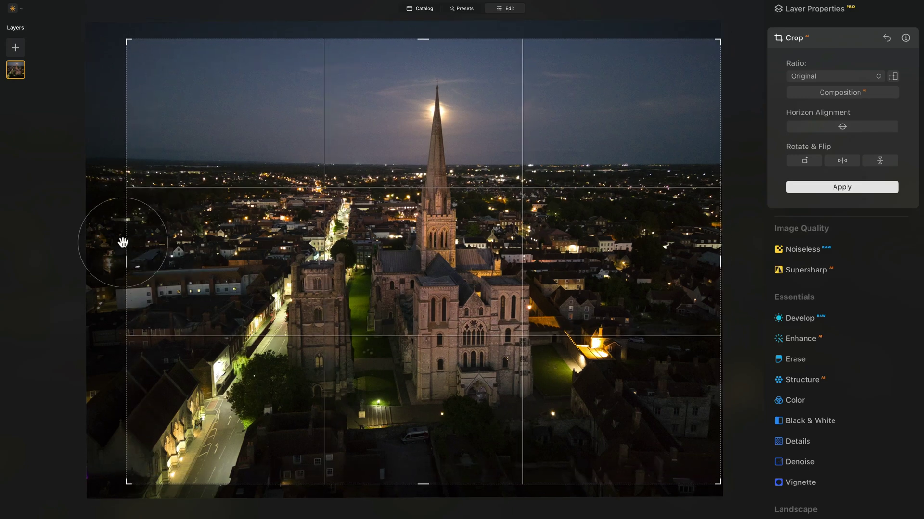
{"action": "left_click_drag", "start_coordinate": [135, 42], "coordinate": [142, 48]}
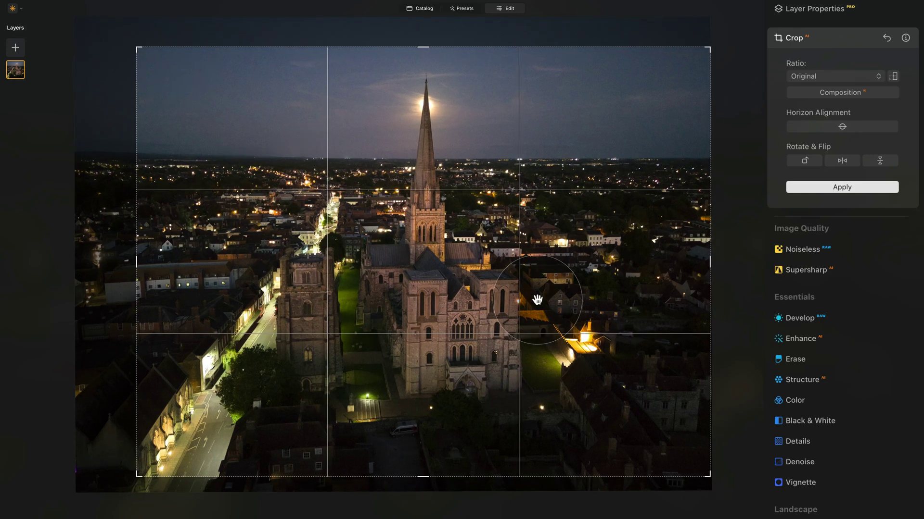
{"action": "left_click_drag", "start_coordinate": [137, 477], "coordinate": [150, 464]}
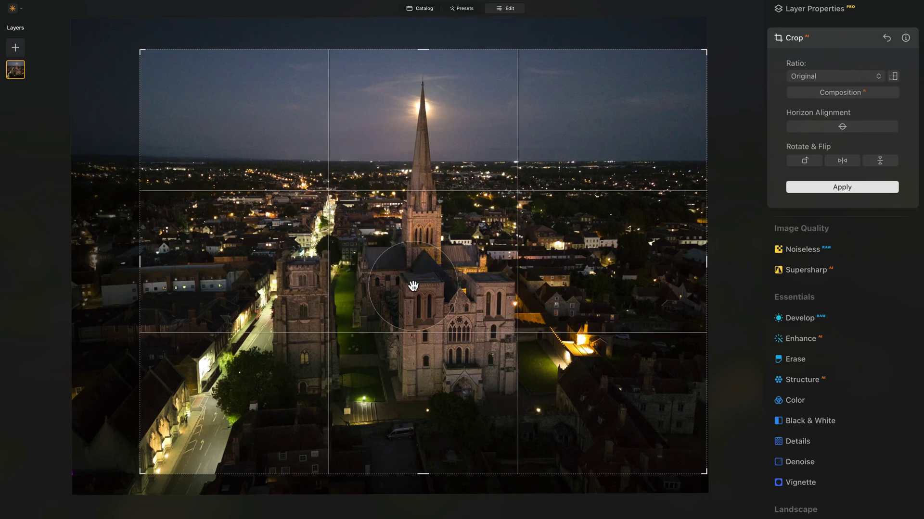
{"action": "left_click_drag", "start_coordinate": [470, 154], "coordinate": [461, 193]}
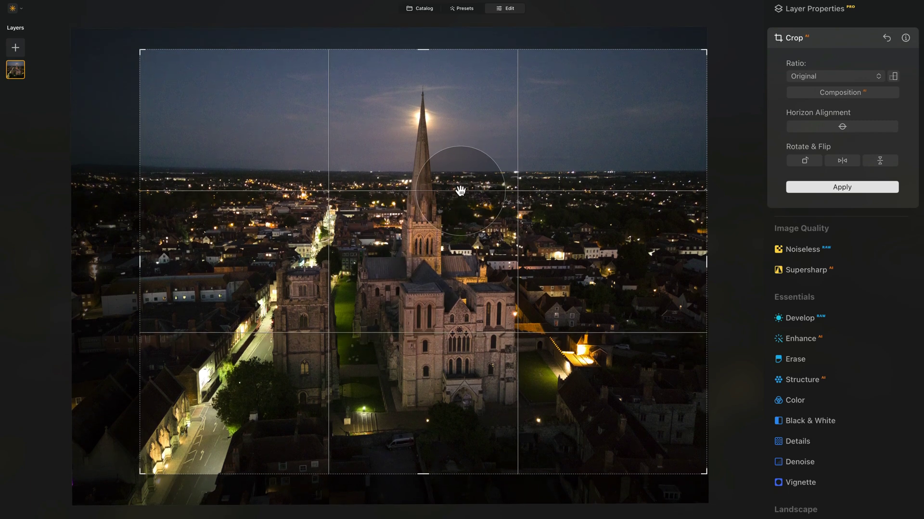
{"action": "key", "text": "Return"}
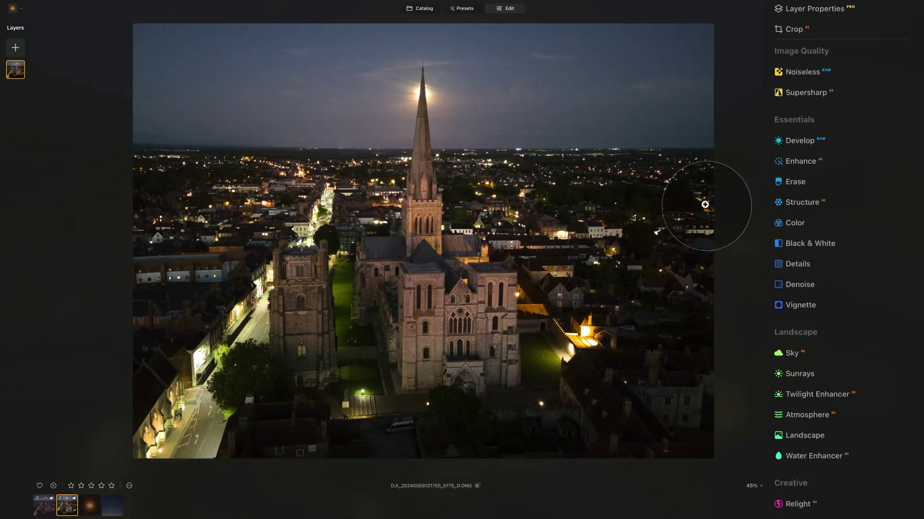
Step: Check which camera profiles are available in the Develop tool, leaving Luminar Default selected
{"action": "left_click", "coordinate": [810, 143]}
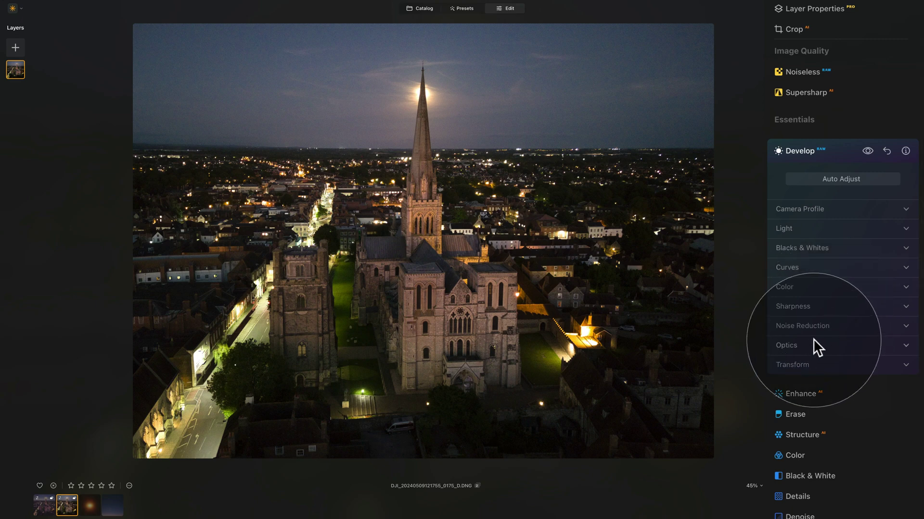
{"action": "left_click", "coordinate": [811, 210]}
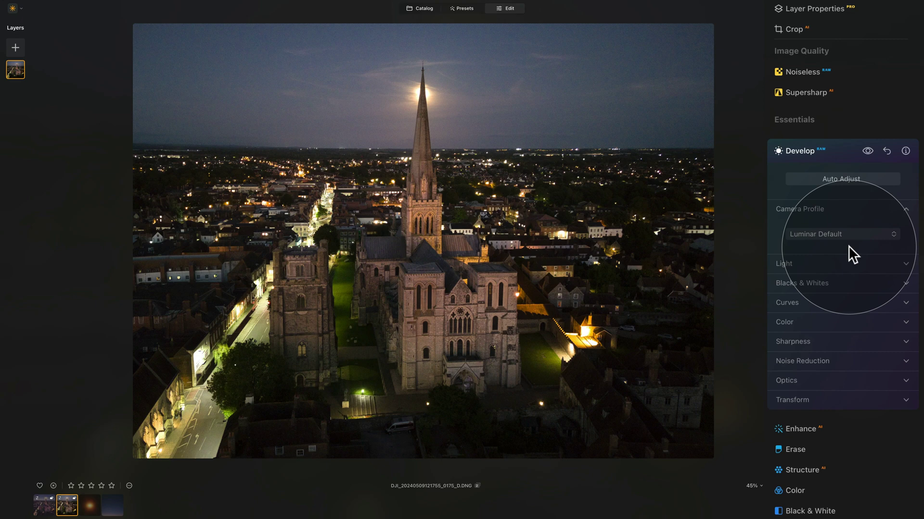
{"action": "left_click", "coordinate": [851, 233]}
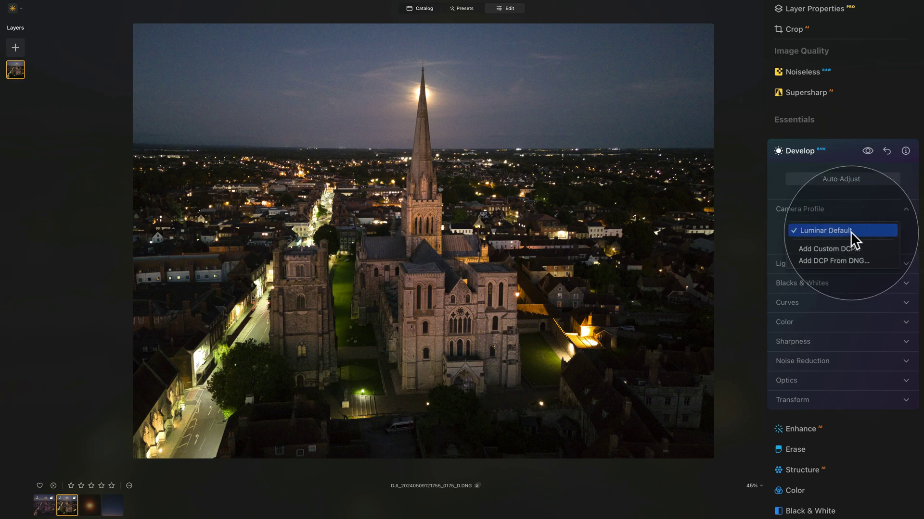
{"action": "left_click", "coordinate": [879, 224]}
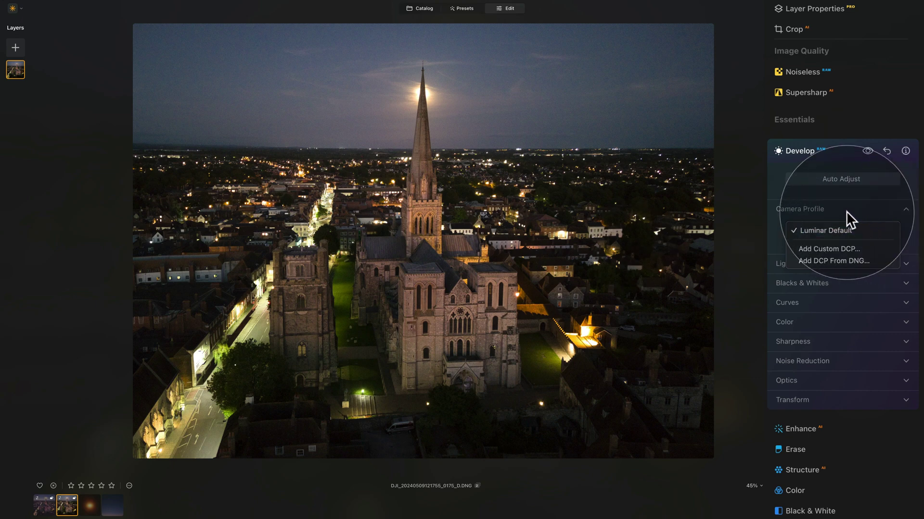
{"action": "left_click", "coordinate": [836, 209]}
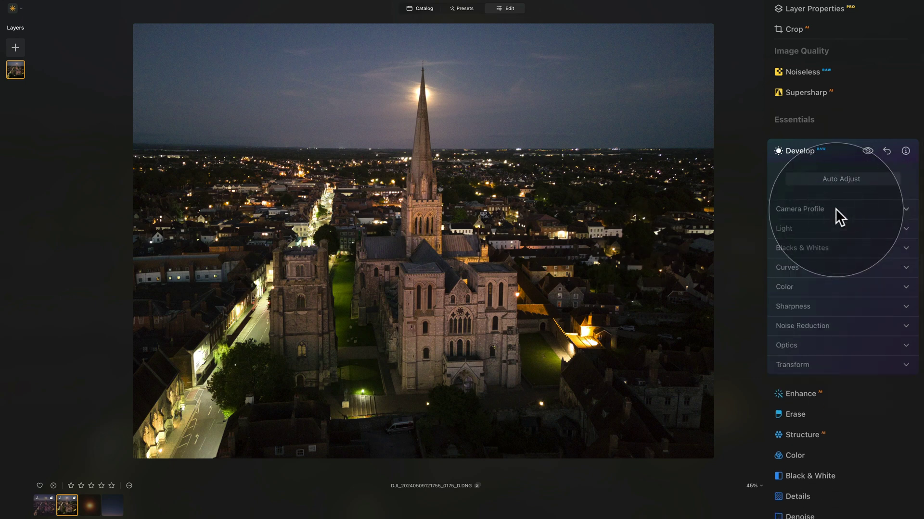
Step: Turn on the clipping warnings and set Highlights to -40 in Develop's Light settings
{"action": "left_click", "coordinate": [813, 228]}
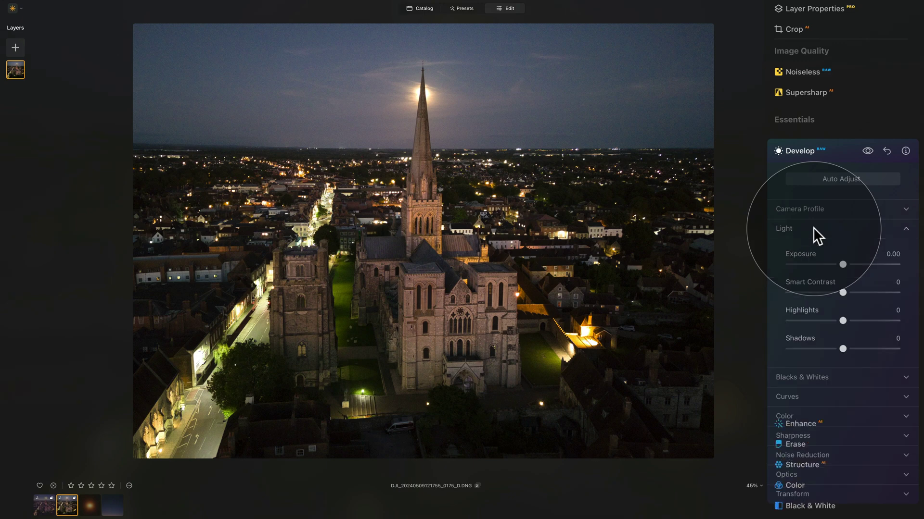
{"action": "left_click", "coordinate": [835, 377]}
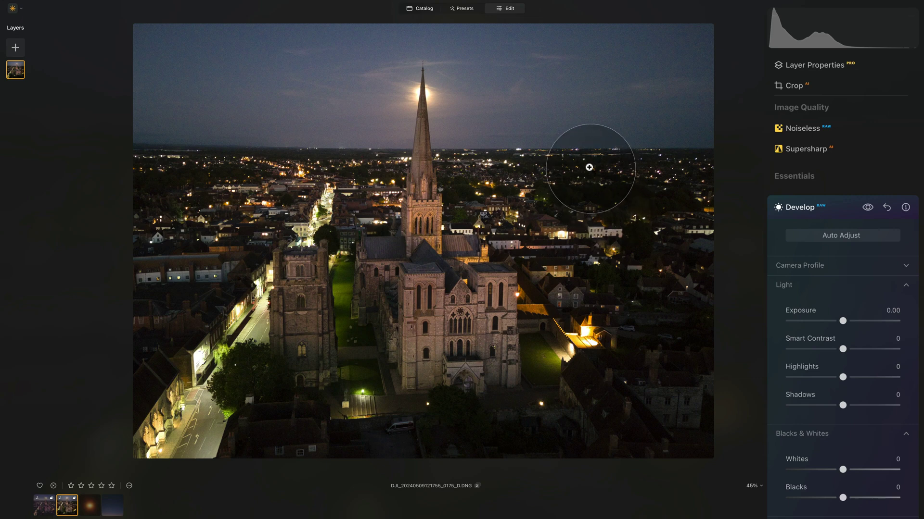
{"action": "right_click", "coordinate": [520, 154]}
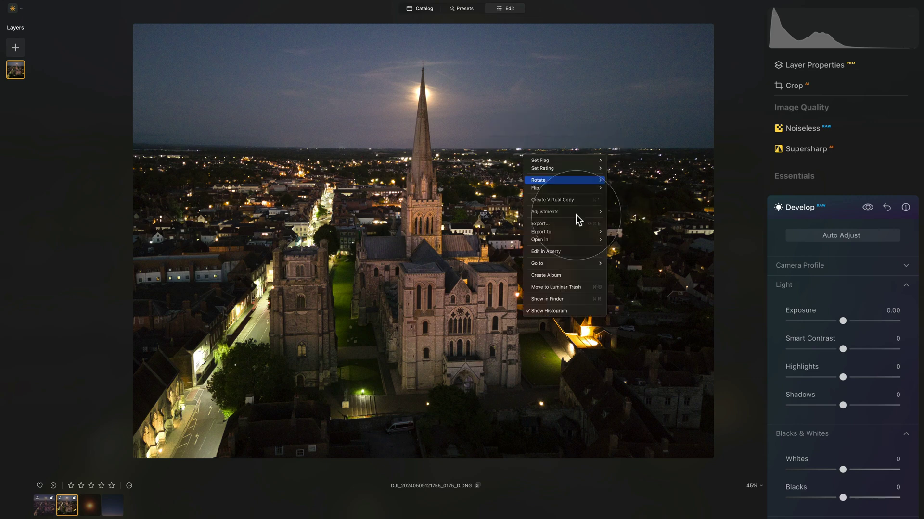
{"action": "left_click", "coordinate": [691, 154]}
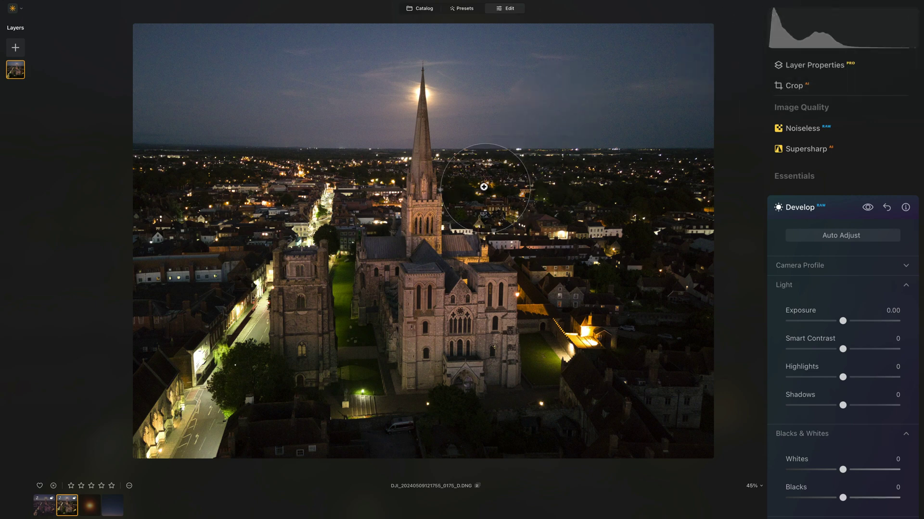
{"action": "key", "text": "j"}
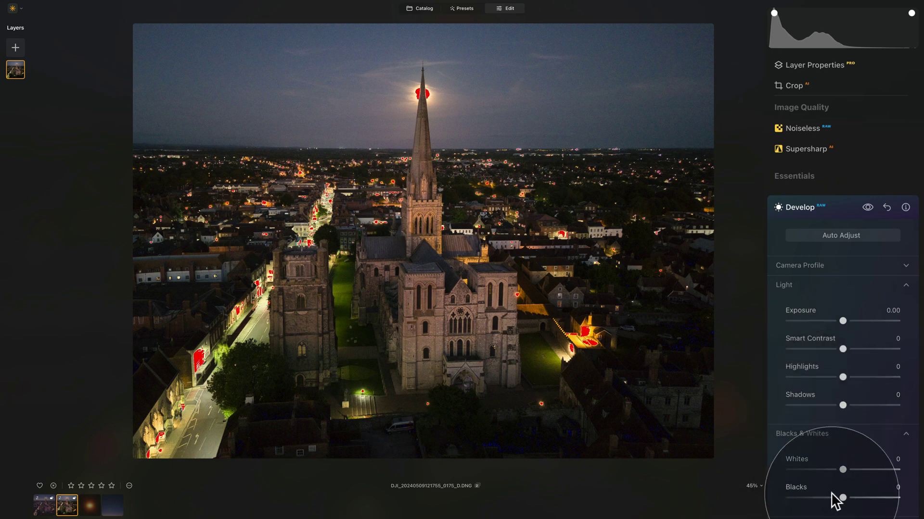
{"action": "left_click_drag", "start_coordinate": [842, 377], "coordinate": [791, 377]}
{"action": "left_click", "coordinate": [820, 377]}
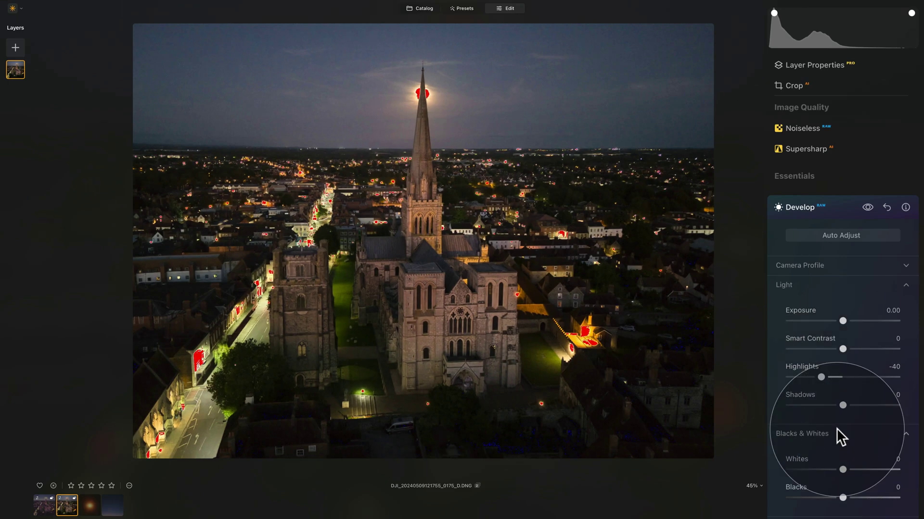
Step: Try Shadows at 100 and examine the dark trees and rooftops up close
{"action": "left_click_drag", "start_coordinate": [863, 404], "coordinate": [916, 406]}
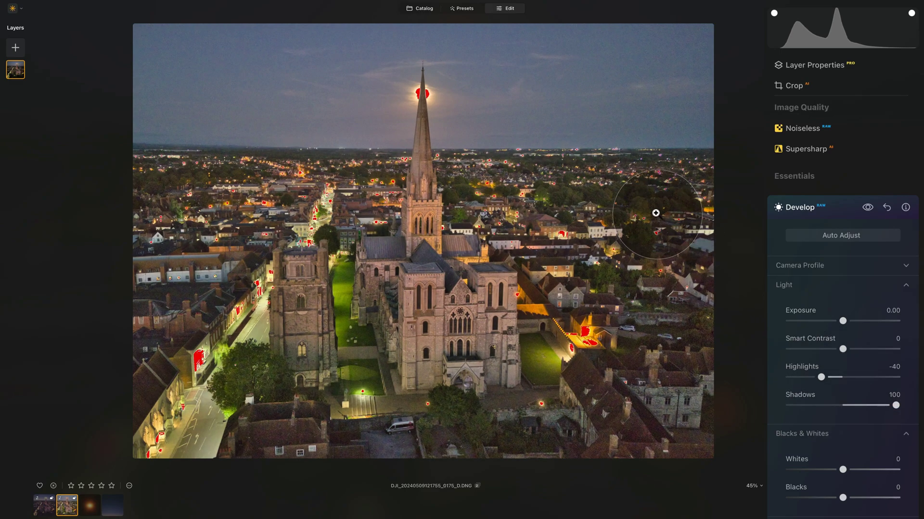
{"action": "left_click", "coordinate": [657, 191]}
{"action": "scroll", "coordinate": [707, 208], "scroll_direction": "up", "scroll_amount": 3}
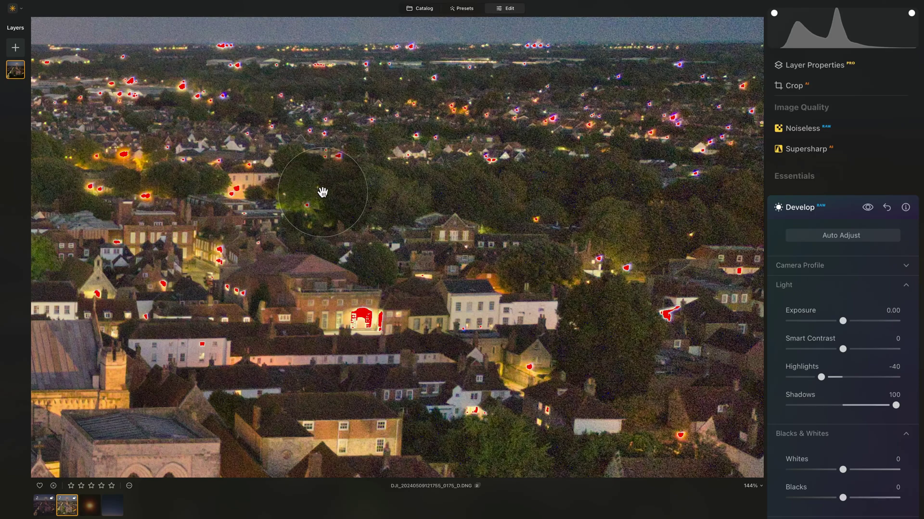
{"action": "left_click", "coordinate": [288, 192]}
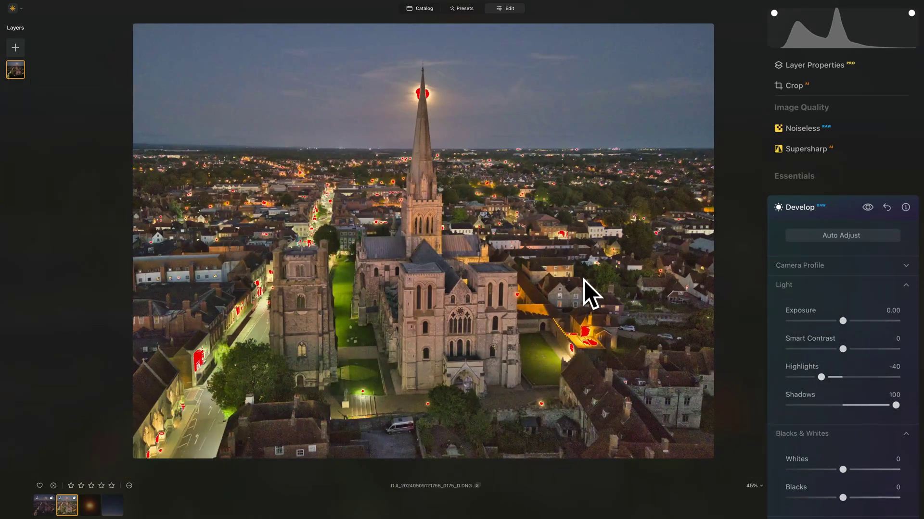
Step: Set Shadows to 35 and inspect the darker parts of the town up close
{"action": "left_click_drag", "start_coordinate": [896, 406], "coordinate": [859, 404]}
{"action": "left_click", "coordinate": [662, 188]}
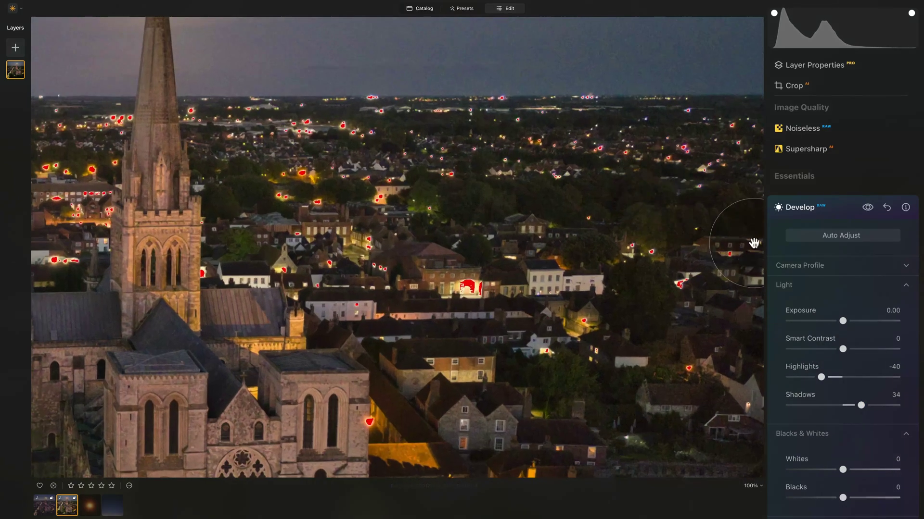
{"action": "left_click_drag", "start_coordinate": [857, 405], "coordinate": [861, 405]}
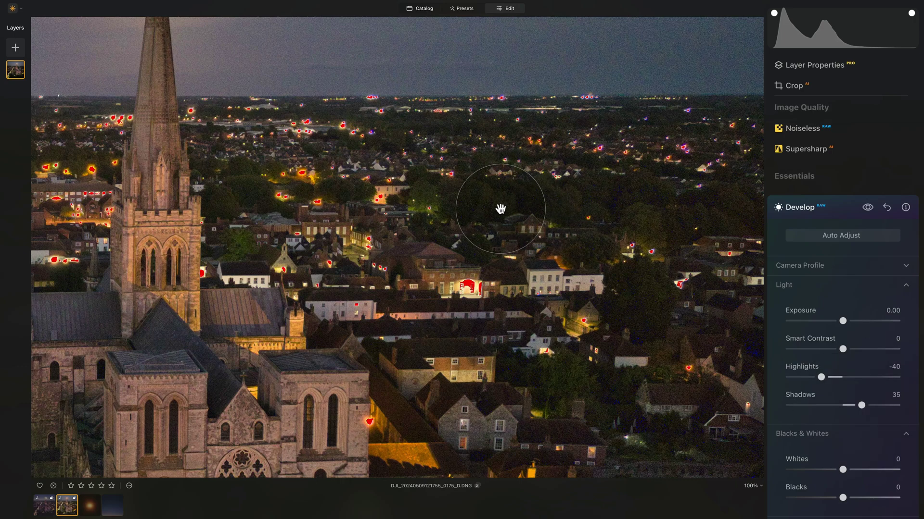
{"action": "left_click", "coordinate": [246, 264]}
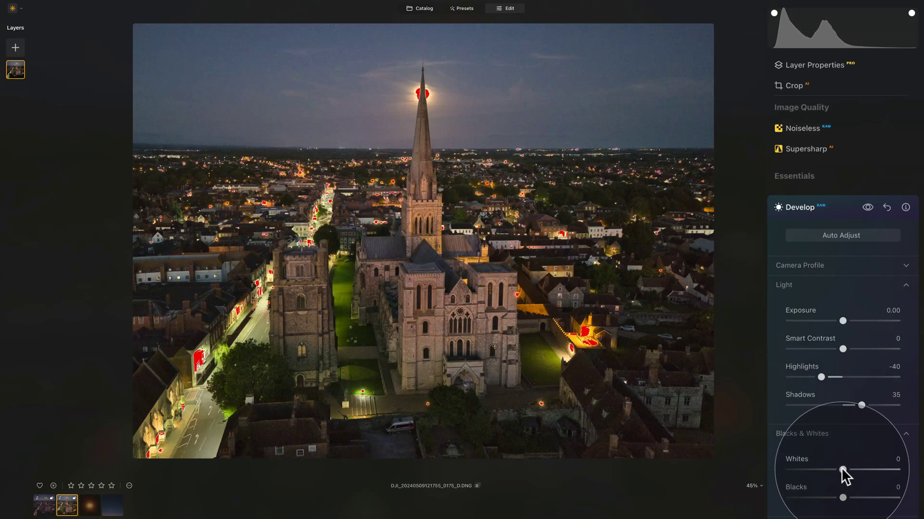
Step: Set Whites to 10 and Blacks to -10, and collapse the Light and Blacks & Whites settings
{"action": "left_click_drag", "start_coordinate": [842, 466], "coordinate": [846, 469]}
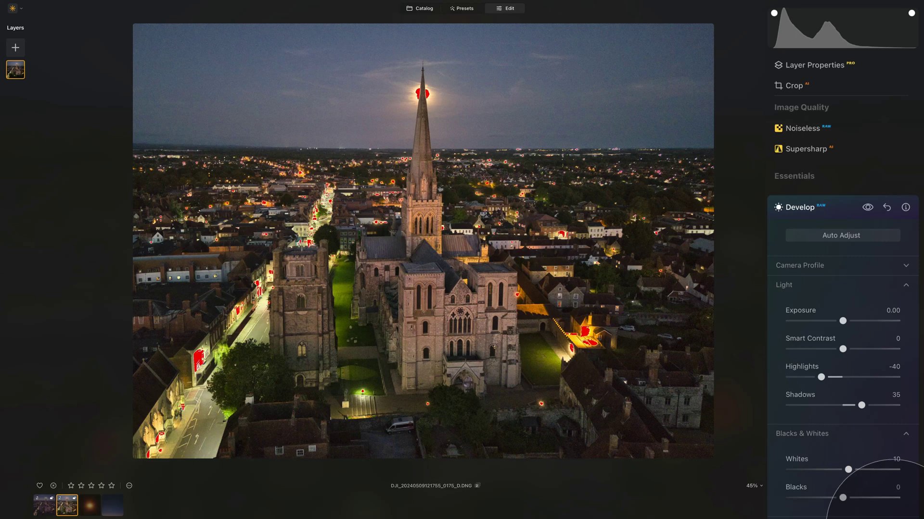
{"action": "left_click_drag", "start_coordinate": [841, 499], "coordinate": [837, 498]}
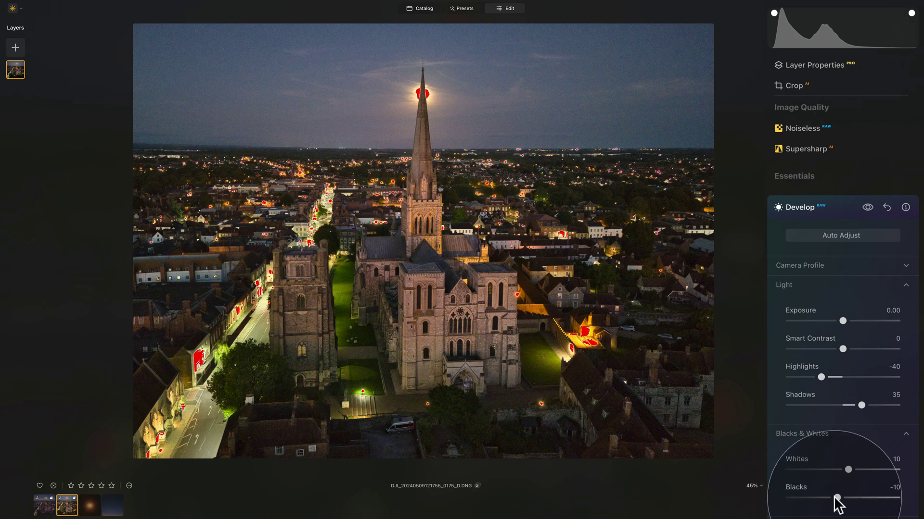
{"action": "left_click", "coordinate": [819, 432]}
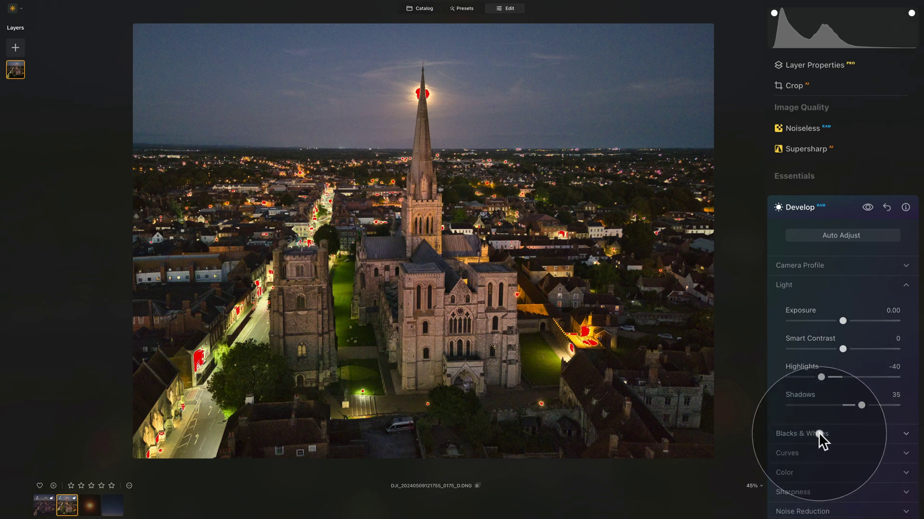
{"action": "left_click", "coordinate": [796, 284]}
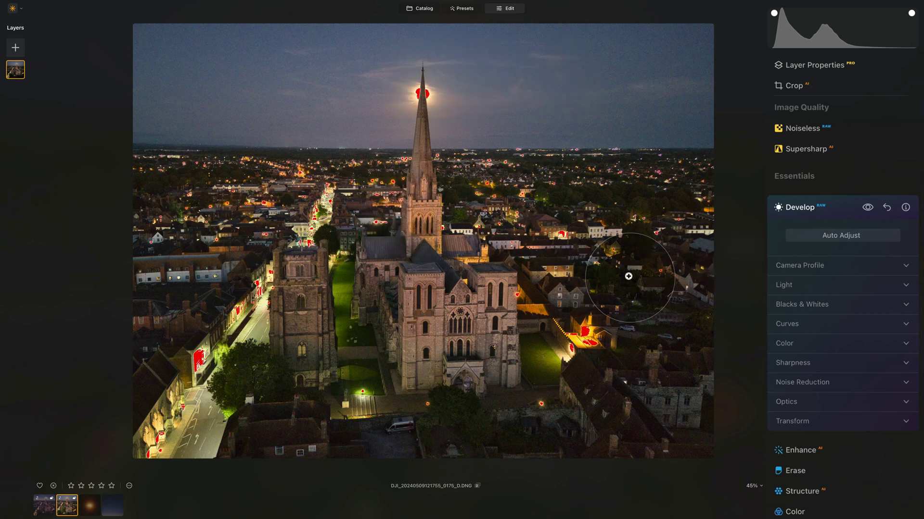
Step: Raise the black point and lower the white point of Develop's main tone curve slightly, checking the dark foreground, and turn off the clipping warnings
{"action": "left_click", "coordinate": [786, 323]}
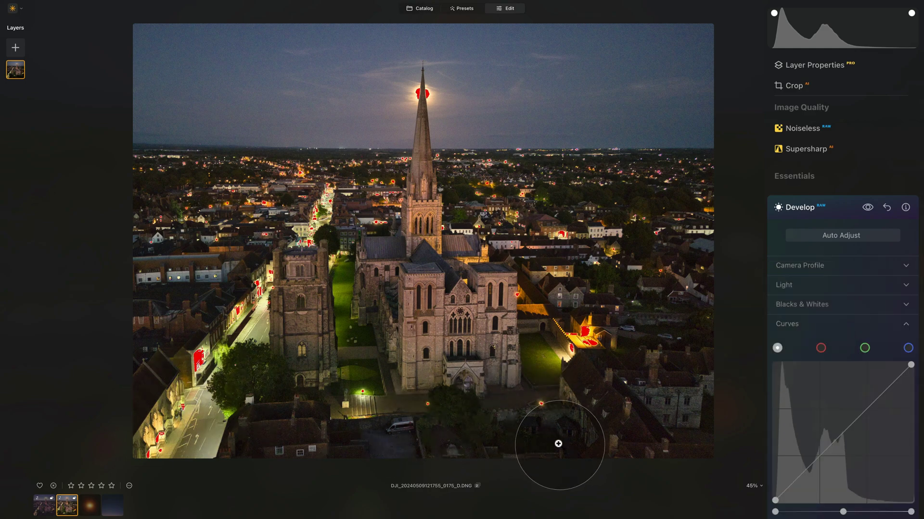
{"action": "left_click", "coordinate": [538, 441]}
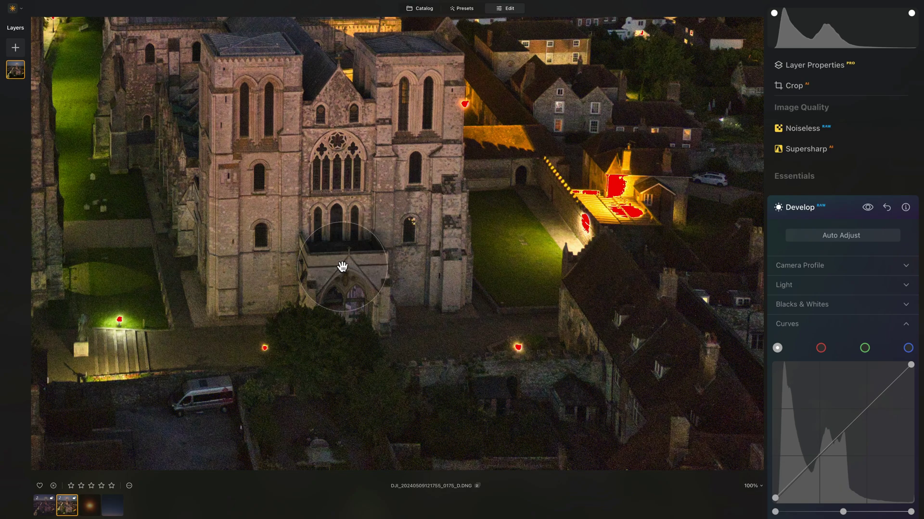
{"action": "left_click", "coordinate": [402, 331]}
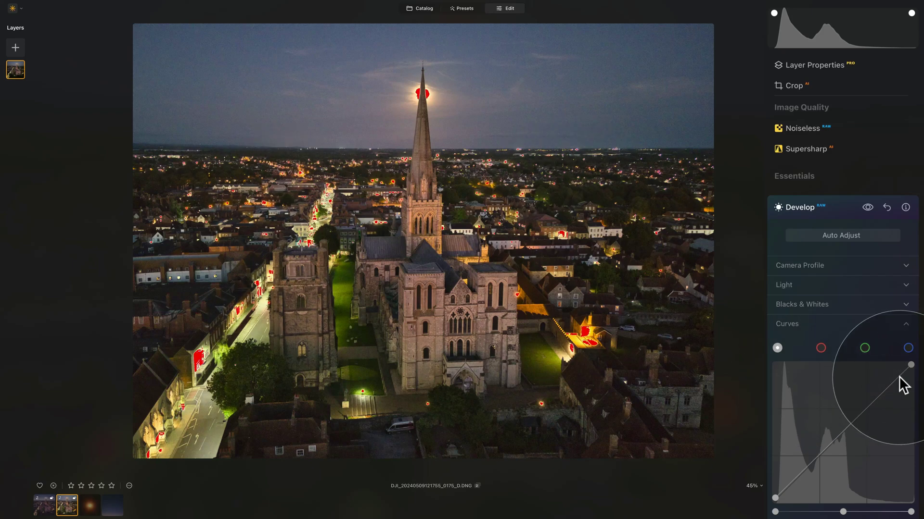
{"action": "left_click_drag", "start_coordinate": [910, 365], "coordinate": [912, 369]}
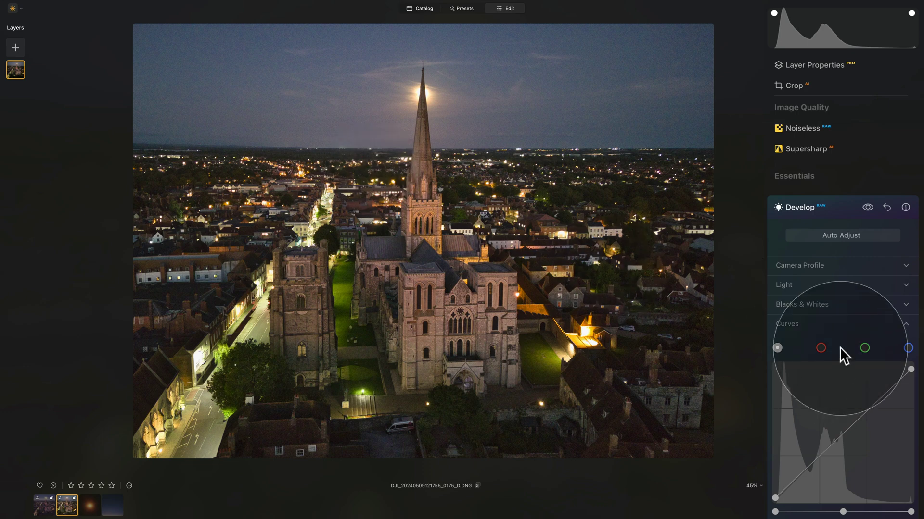
{"action": "left_click", "coordinate": [801, 325]}
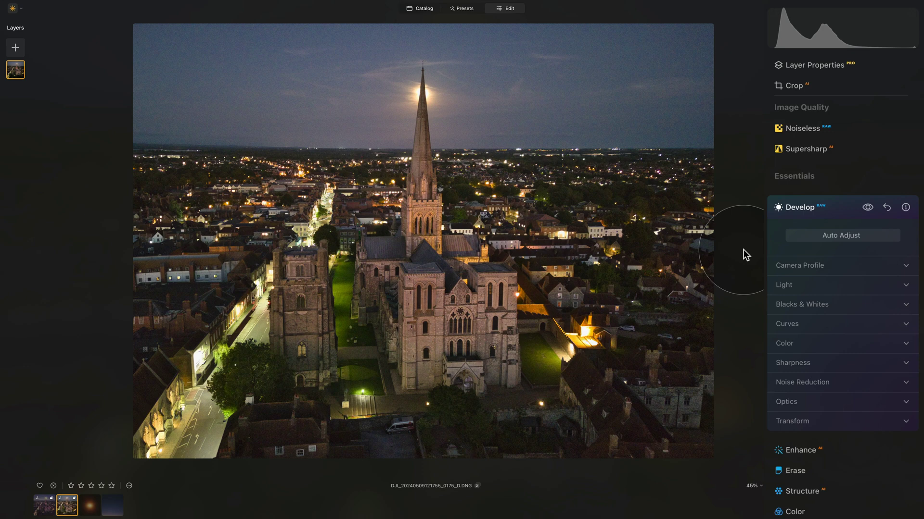
Step: Open Develop's Color settings and set the white balance to Daylight
{"action": "left_click", "coordinate": [835, 343]}
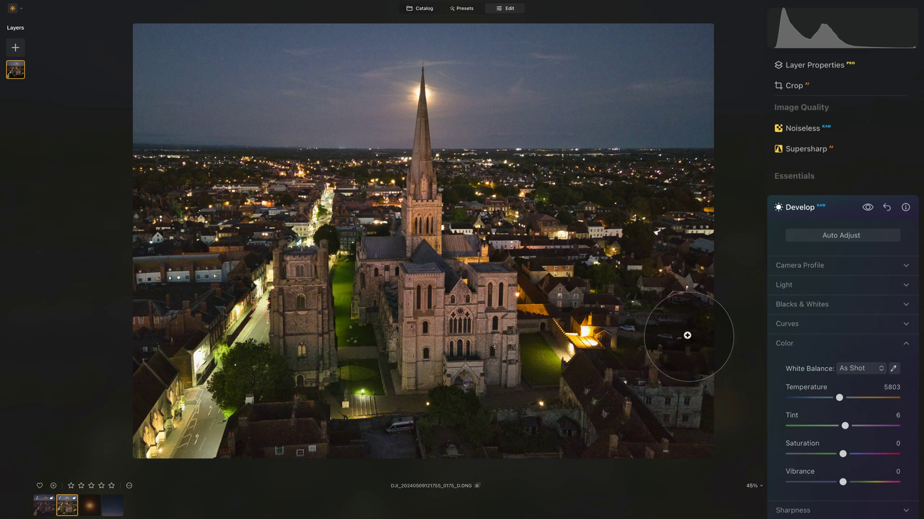
{"action": "left_click", "coordinate": [872, 368]}
{"action": "left_click", "coordinate": [864, 402]}
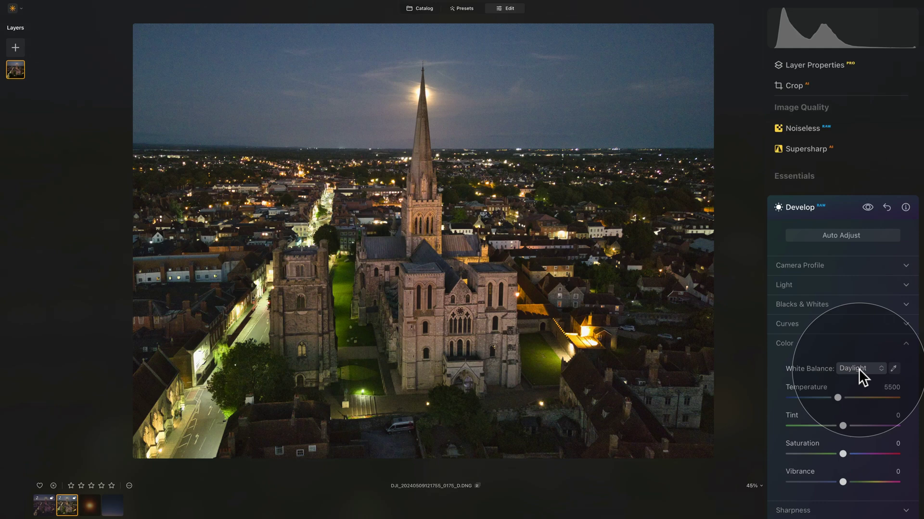
Step: Try the Cloudy, Shade, Tungsten and Flash white balance presets, and return to Daylight
{"action": "left_click", "coordinate": [859, 368]}
{"action": "left_click", "coordinate": [864, 410]}
{"action": "left_click", "coordinate": [859, 369]}
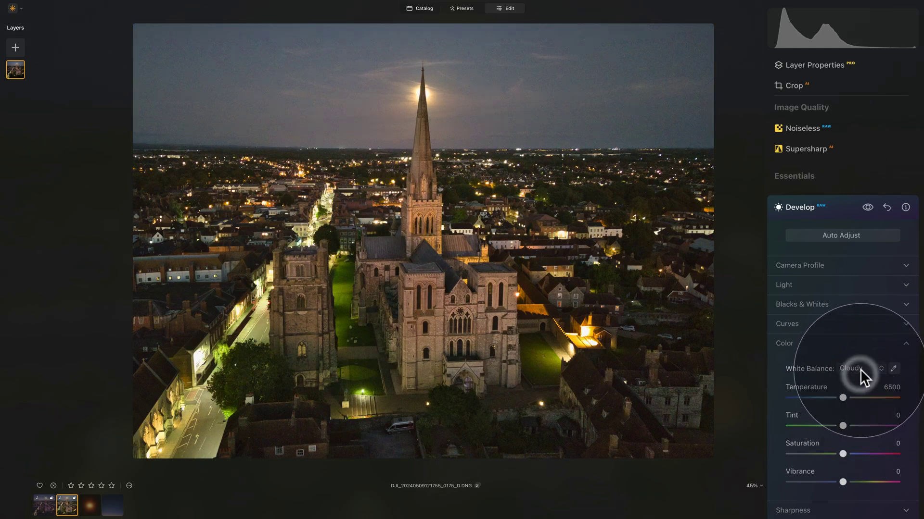
{"action": "left_click", "coordinate": [867, 422]}
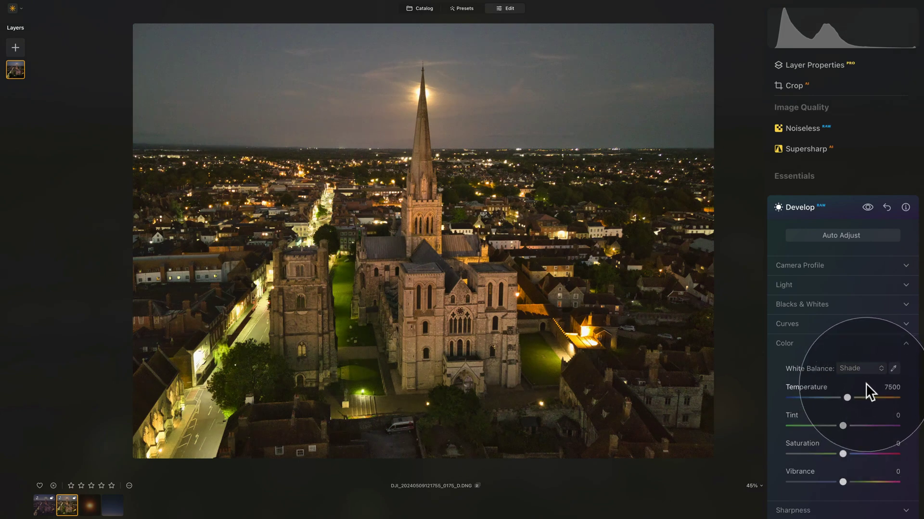
{"action": "left_click", "coordinate": [861, 369]}
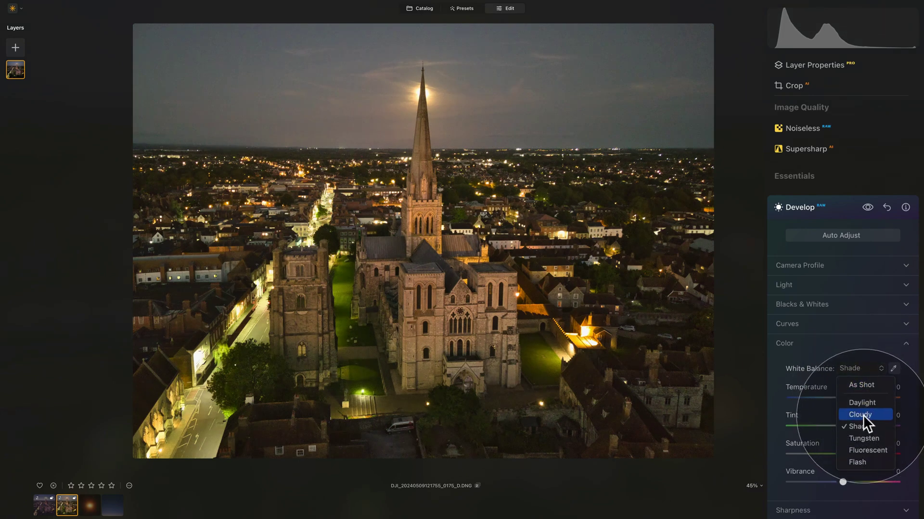
{"action": "left_click", "coordinate": [870, 437]}
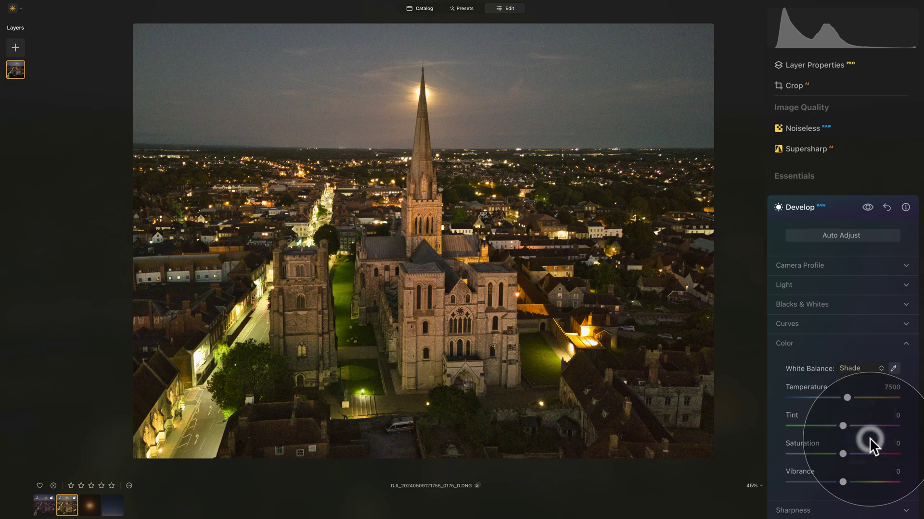
{"action": "left_click", "coordinate": [867, 369]}
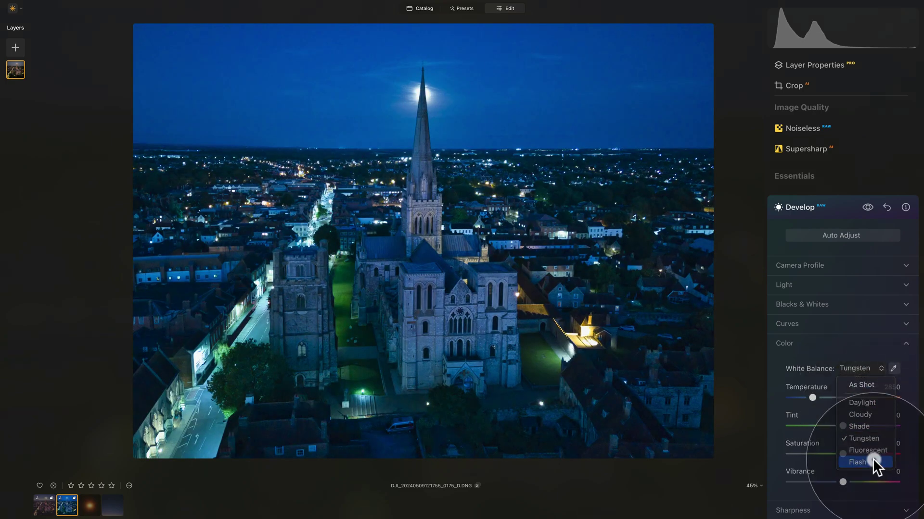
{"action": "left_click", "coordinate": [872, 459]}
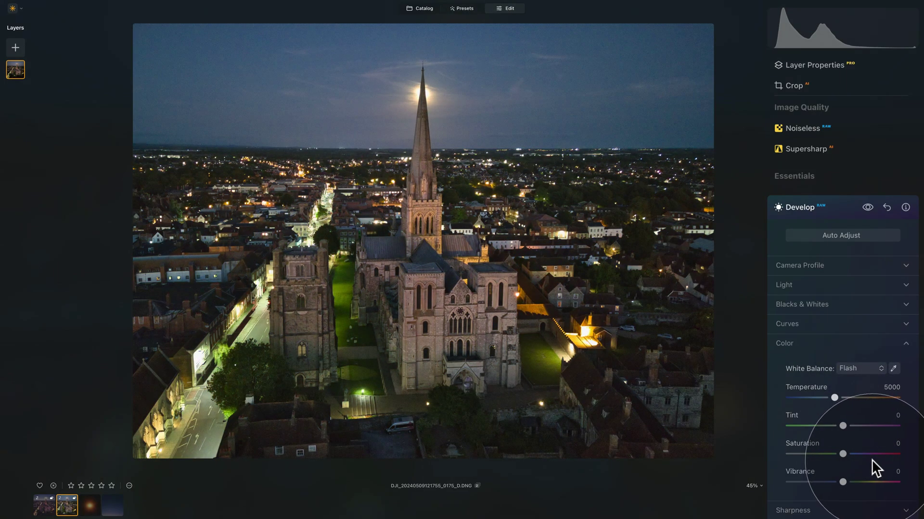
{"action": "left_click", "coordinate": [867, 369]}
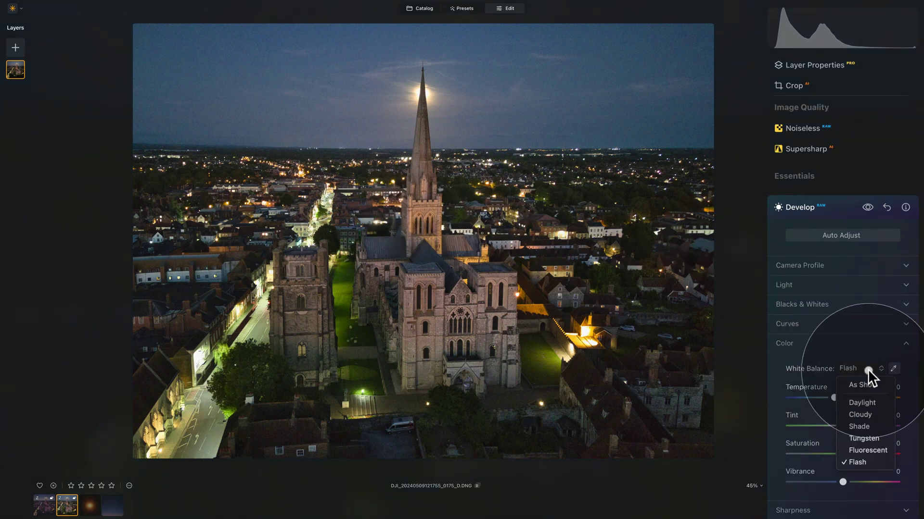
{"action": "left_click", "coordinate": [864, 402]}
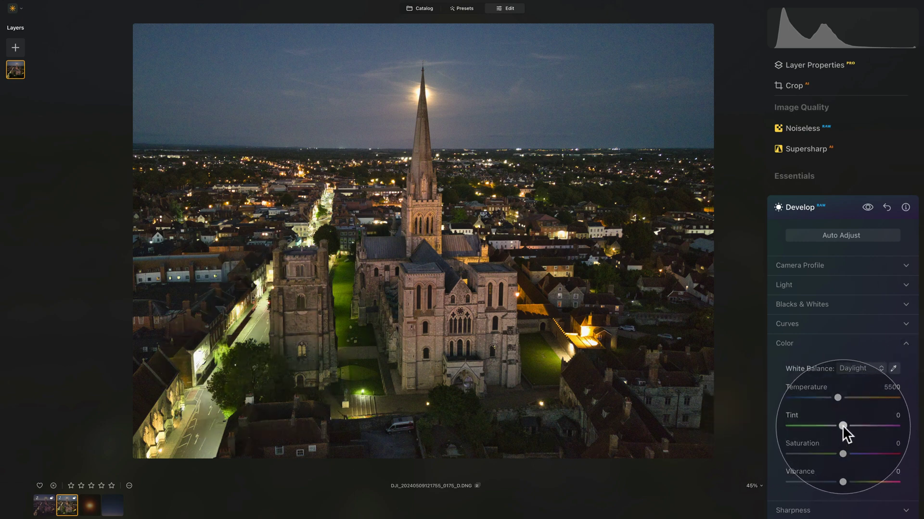
Step: Set Tint to 21 and Temperature to 5115, comparing the photo with and without the Develop edits
{"action": "left_click_drag", "start_coordinate": [842, 425], "coordinate": [848, 423]}
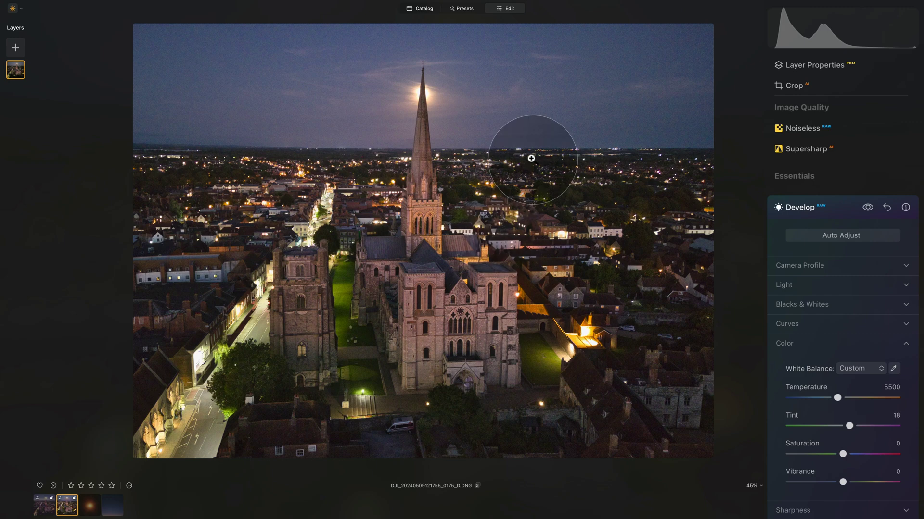
{"action": "left_click_drag", "start_coordinate": [852, 424], "coordinate": [853, 424]}
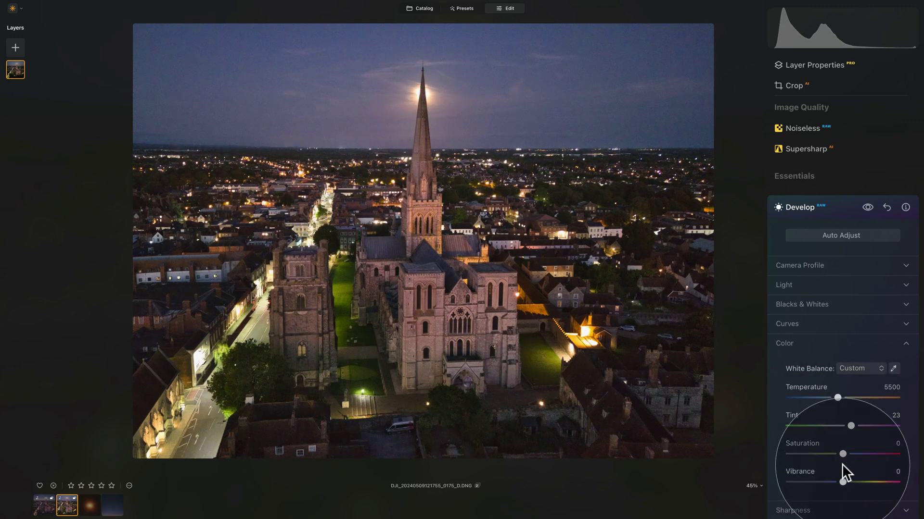
{"action": "left_click", "coordinate": [849, 426]}
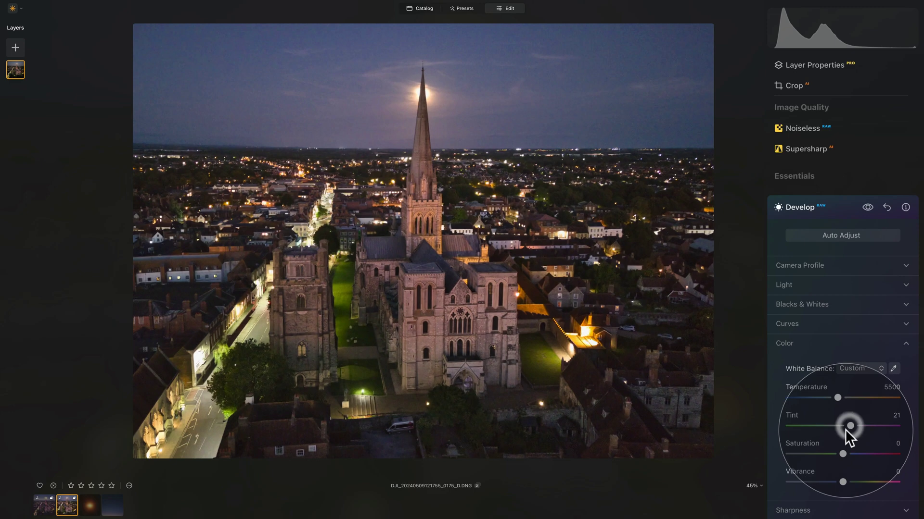
{"action": "left_click", "coordinate": [868, 206]}
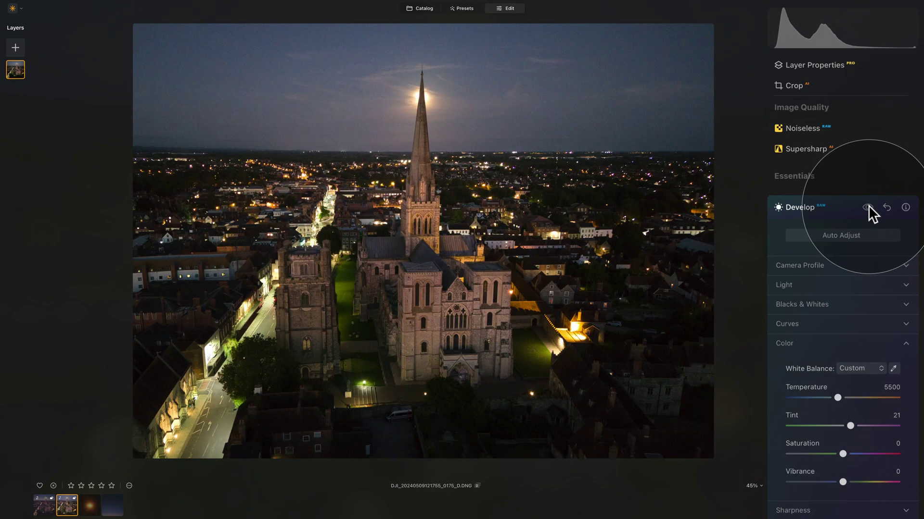
{"action": "left_click", "coordinate": [868, 206]}
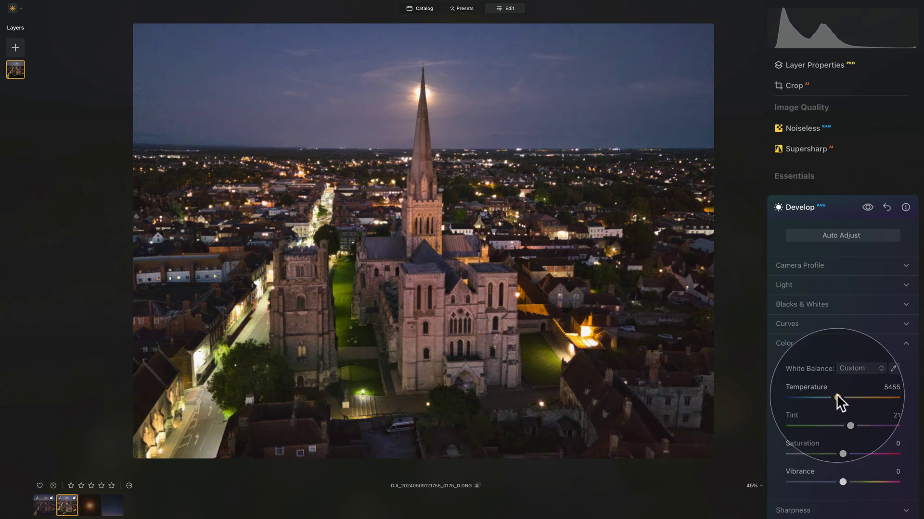
{"action": "left_click_drag", "start_coordinate": [837, 396], "coordinate": [835, 397]}
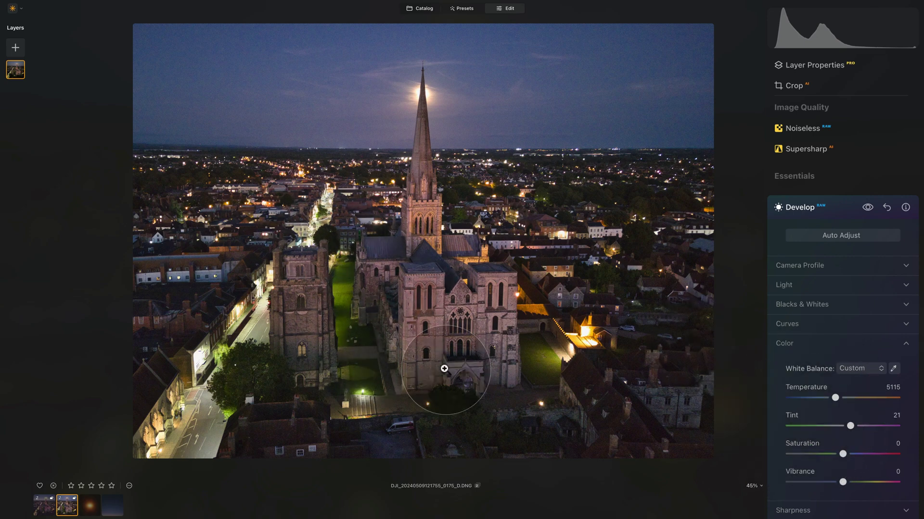
Step: Set Saturation to -10 and Vibrance to 16, and collapse the Color settings
{"action": "mouse_move", "coordinate": [824, 454]}
{"action": "left_mouse_down"}
{"action": "mouse_move", "coordinate": [816, 454]}
{"action": "mouse_move", "coordinate": [835, 454]}
{"action": "left_mouse_up"}
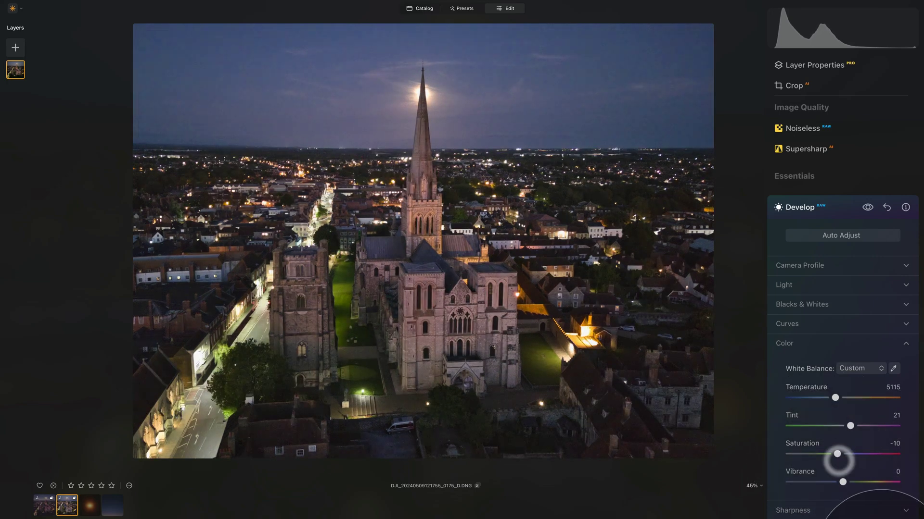
{"action": "left_click_drag", "start_coordinate": [853, 482], "coordinate": [856, 481]}
{"action": "left_click_drag", "start_coordinate": [854, 482], "coordinate": [851, 483]}
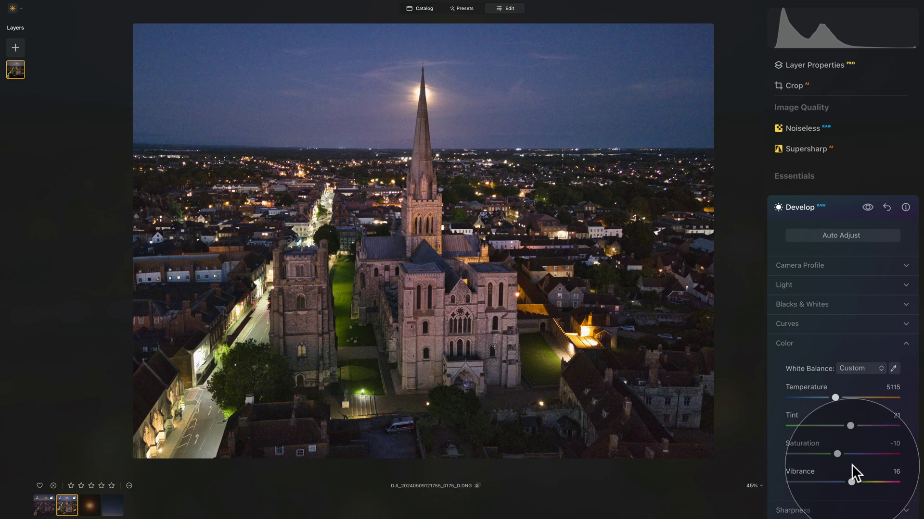
{"action": "left_click", "coordinate": [806, 344]}
Step: Expand Develop's Sharpness and Noise Reduction settings
{"action": "scroll", "coordinate": [806, 337], "scroll_direction": "down", "scroll_amount": 1}
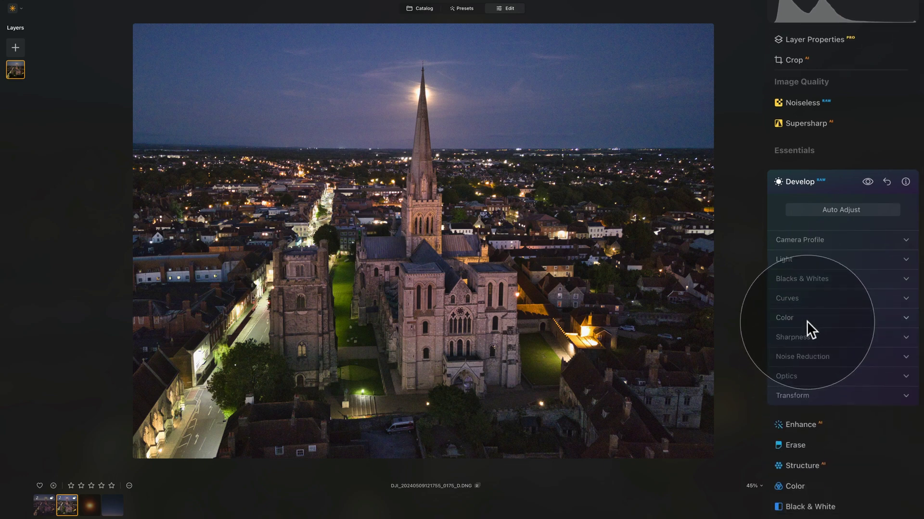
{"action": "scroll", "coordinate": [806, 332], "scroll_direction": "down", "scroll_amount": 3}
{"action": "left_click", "coordinate": [809, 267]}
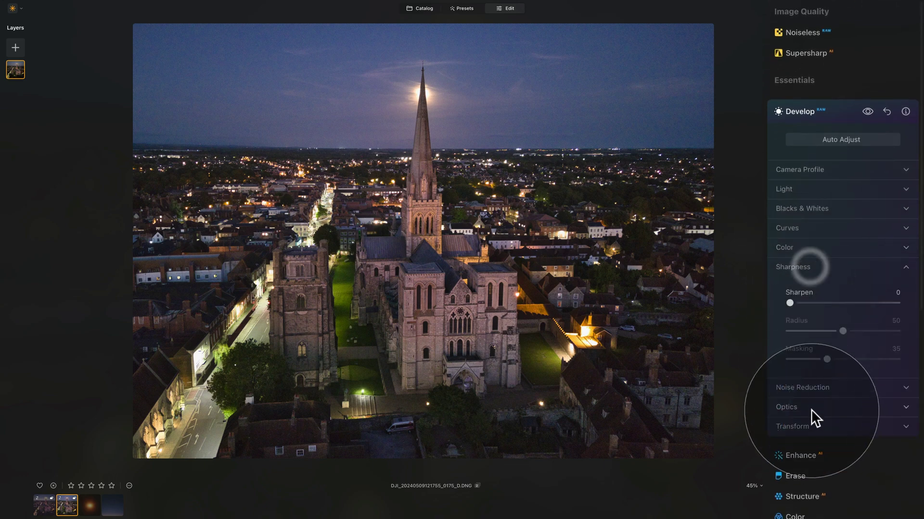
{"action": "left_click", "coordinate": [813, 385]}
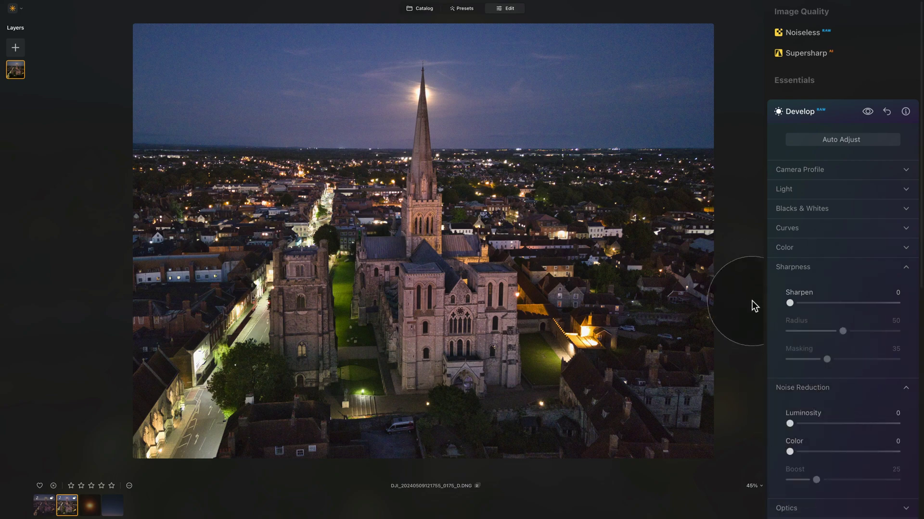
Step: Examine the noise in the sky around the spire and moon at 100% zoom
{"action": "left_click", "coordinate": [395, 58]}
{"action": "left_click_drag", "start_coordinate": [550, 144], "coordinate": [513, 217]}
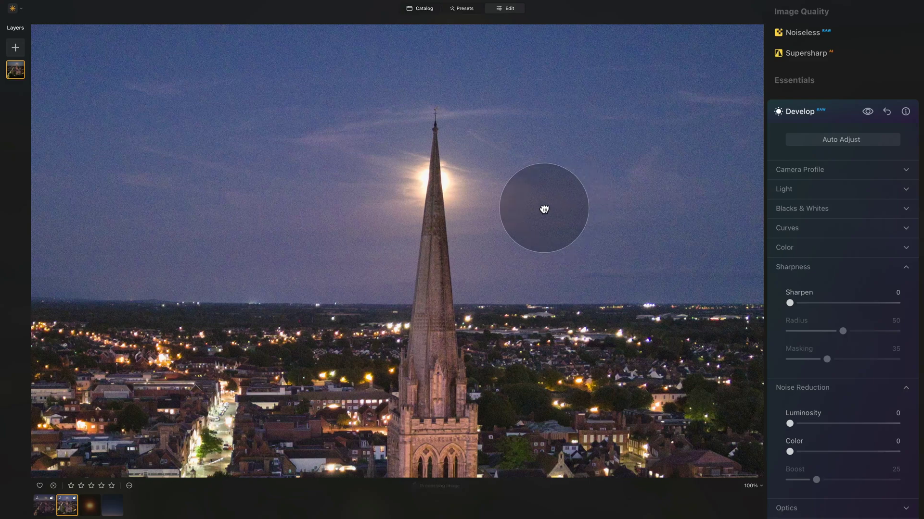
{"action": "left_click_drag", "start_coordinate": [563, 204], "coordinate": [451, 212]}
{"action": "left_click_drag", "start_coordinate": [330, 186], "coordinate": [408, 186]}
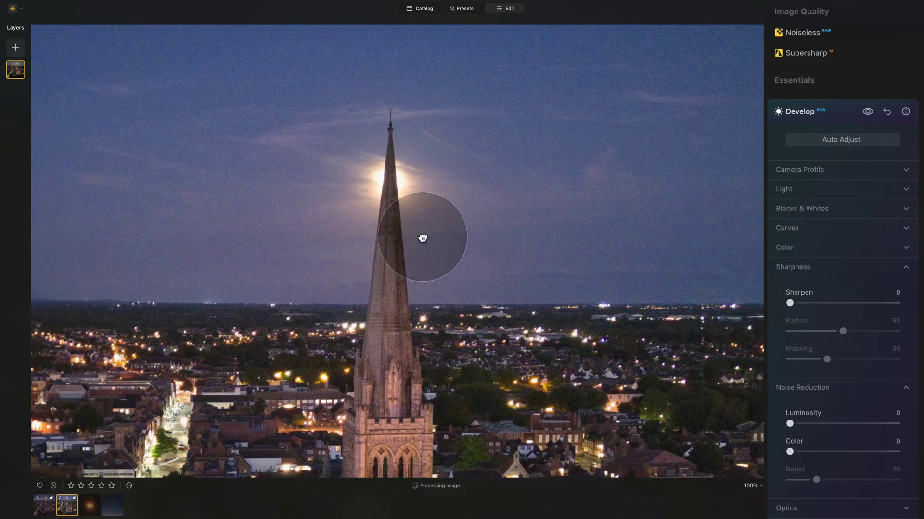
{"action": "left_click_drag", "start_coordinate": [445, 237], "coordinate": [407, 237]}
{"action": "left_click_drag", "start_coordinate": [639, 232], "coordinate": [426, 243]}
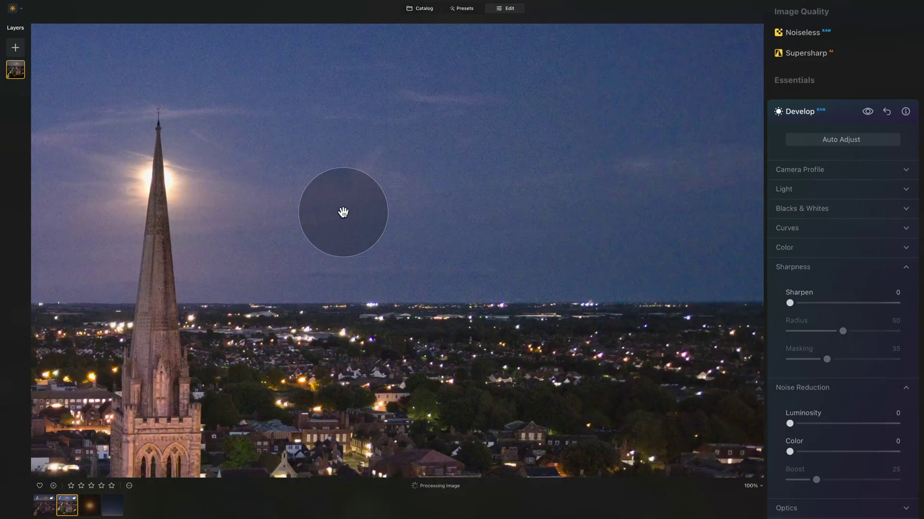
{"action": "left_click_drag", "start_coordinate": [288, 210], "coordinate": [542, 201]}
{"action": "left_click_drag", "start_coordinate": [328, 221], "coordinate": [369, 210]}
{"action": "left_click_drag", "start_coordinate": [743, 226], "coordinate": [619, 242]}
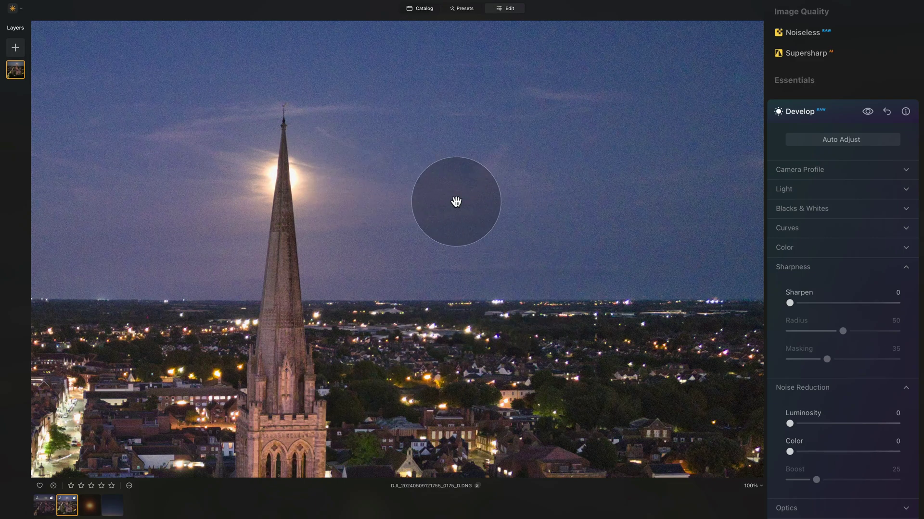
{"action": "left_click", "coordinate": [410, 246]}
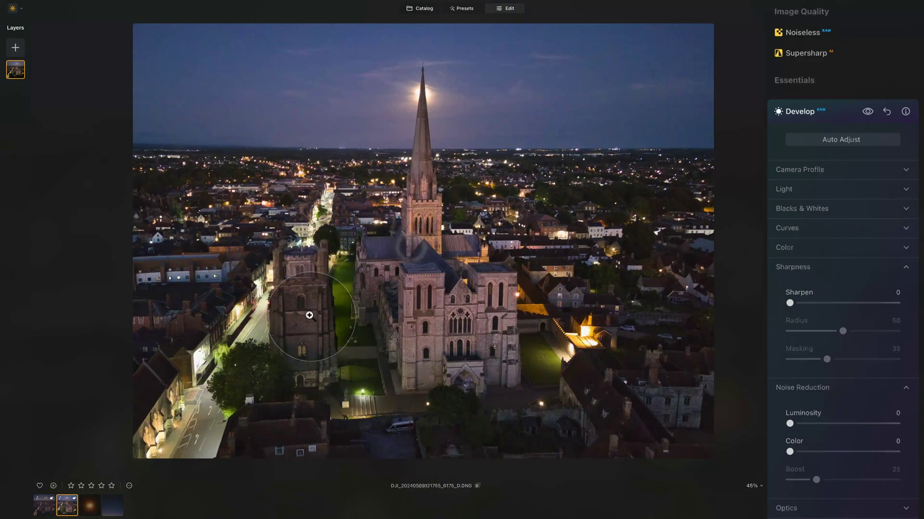
Step: Try Luminosity noise reduction at 35 on a close view of the cathedral towers, comparing it with the Develop edits hidden
{"action": "left_click", "coordinate": [309, 316]}
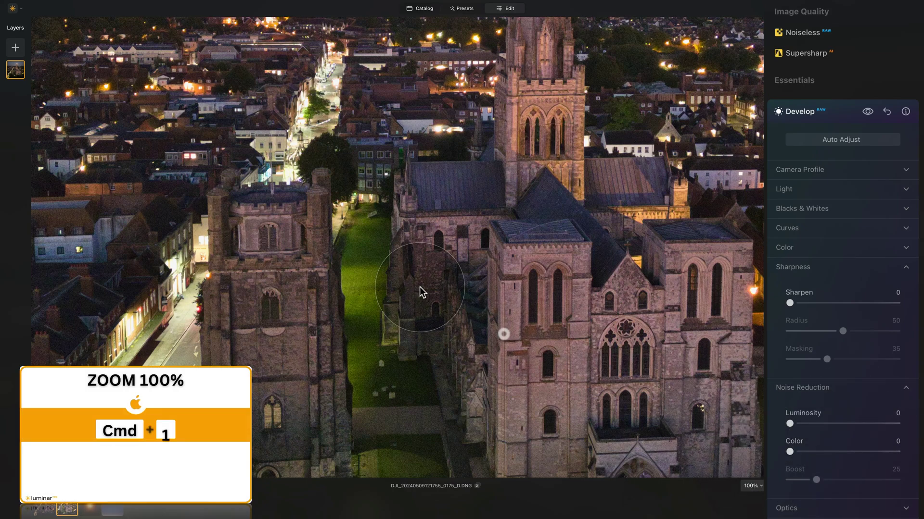
{"action": "scroll", "coordinate": [406, 278], "scroll_direction": "up", "scroll_amount": 1}
{"action": "left_click_drag", "start_coordinate": [419, 274], "coordinate": [465, 276]}
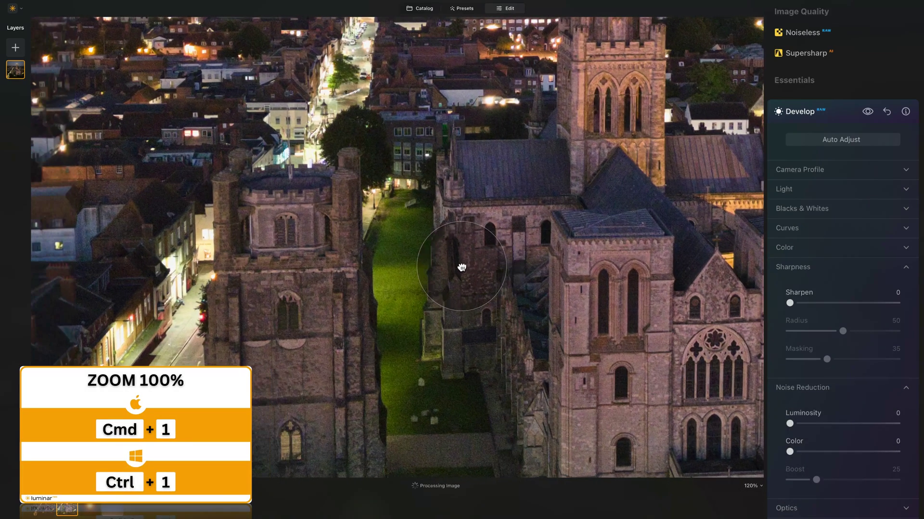
{"action": "left_click", "coordinate": [824, 423]}
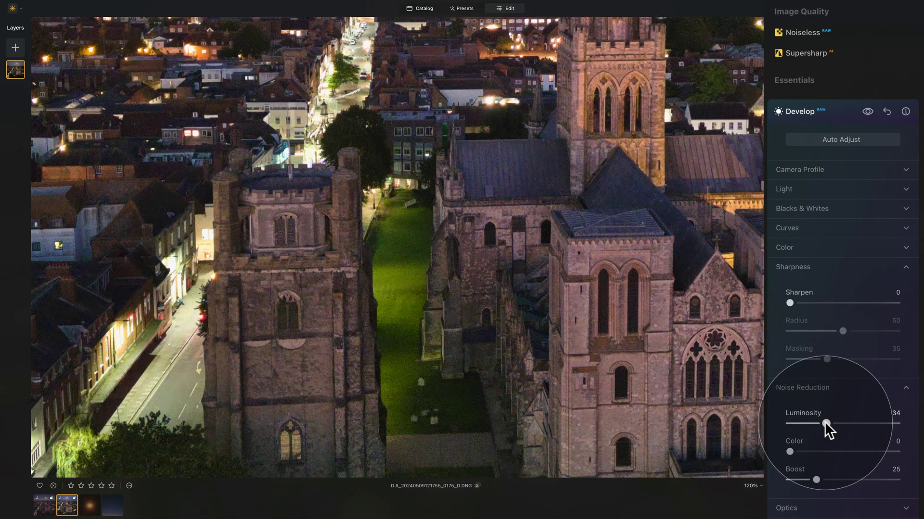
{"action": "left_click_drag", "start_coordinate": [824, 423], "coordinate": [826, 422]}
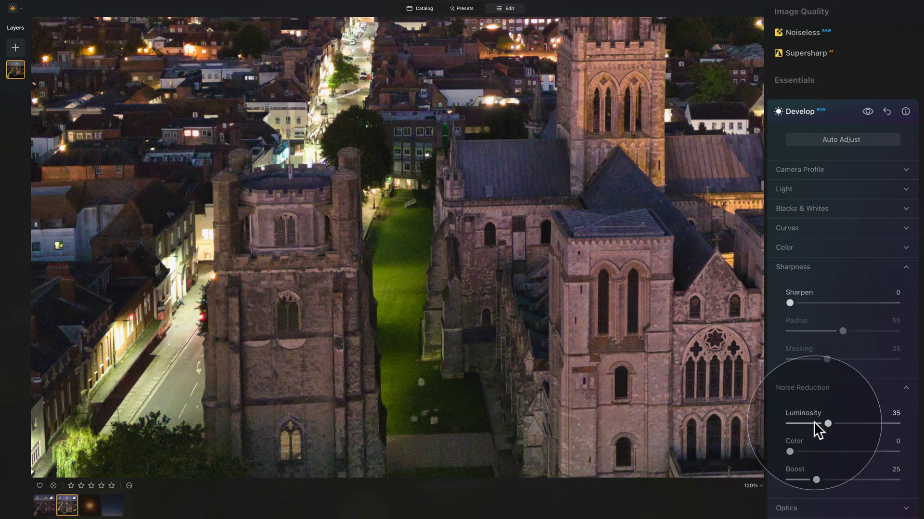
{"action": "left_click", "coordinate": [866, 112]}
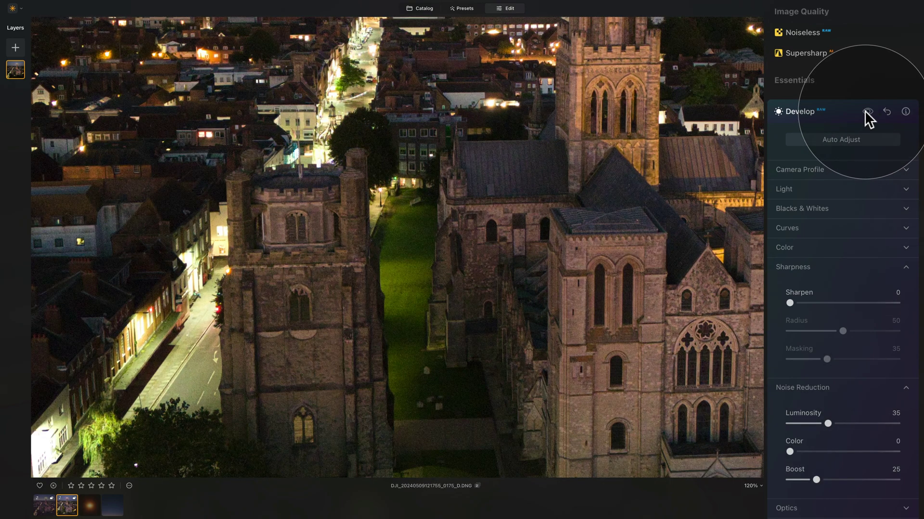
{"action": "left_click", "coordinate": [865, 111]}
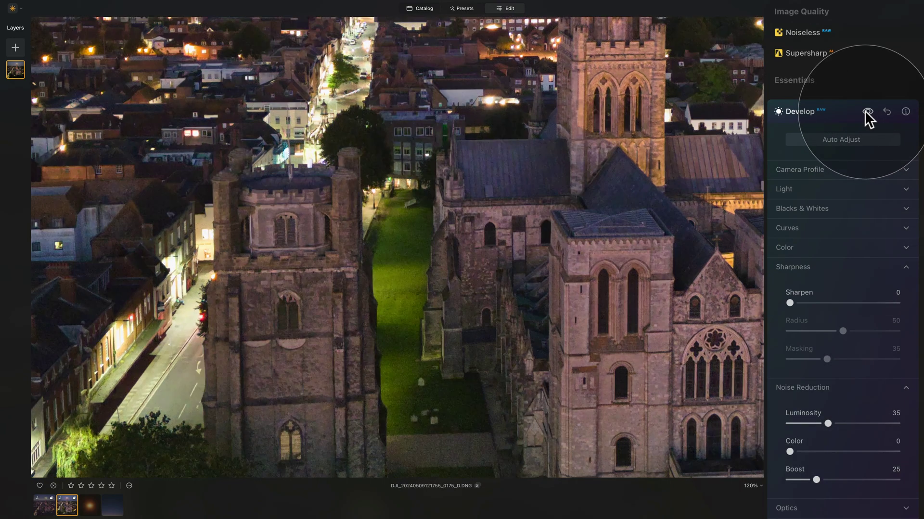
Step: Set noise reduction Luminosity to 40 and Color to 20, and inspect the towers and rooftops up close
{"action": "double_click", "coordinate": [803, 414]}
{"action": "left_click_drag", "start_coordinate": [809, 417], "coordinate": [831, 423]}
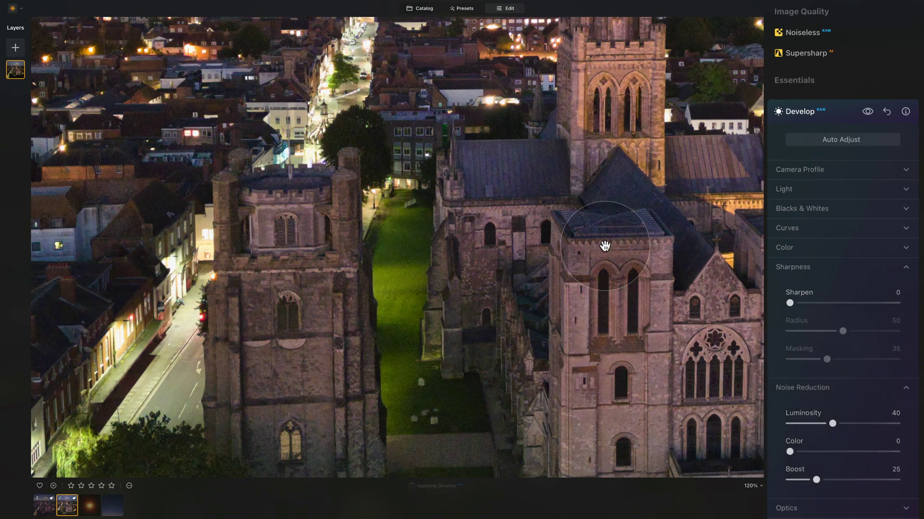
{"action": "left_click", "coordinate": [810, 452]}
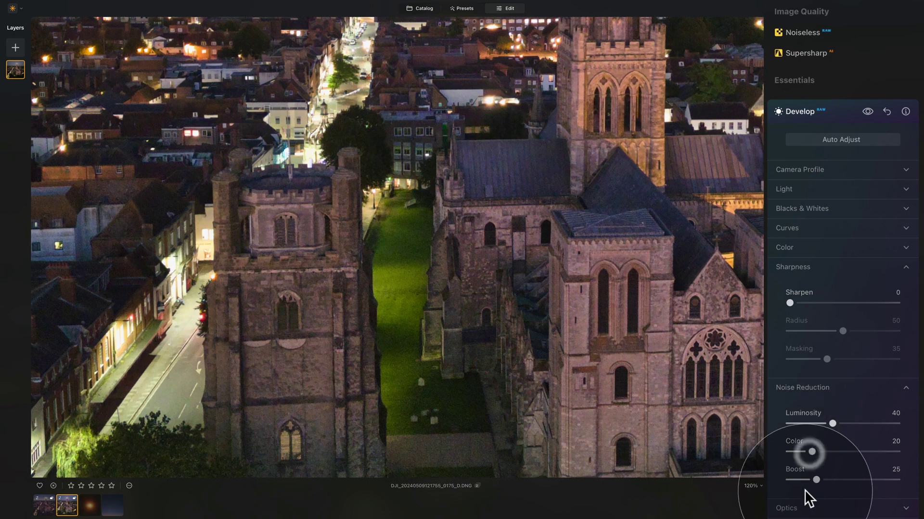
{"action": "left_click_drag", "start_coordinate": [623, 231], "coordinate": [571, 264]}
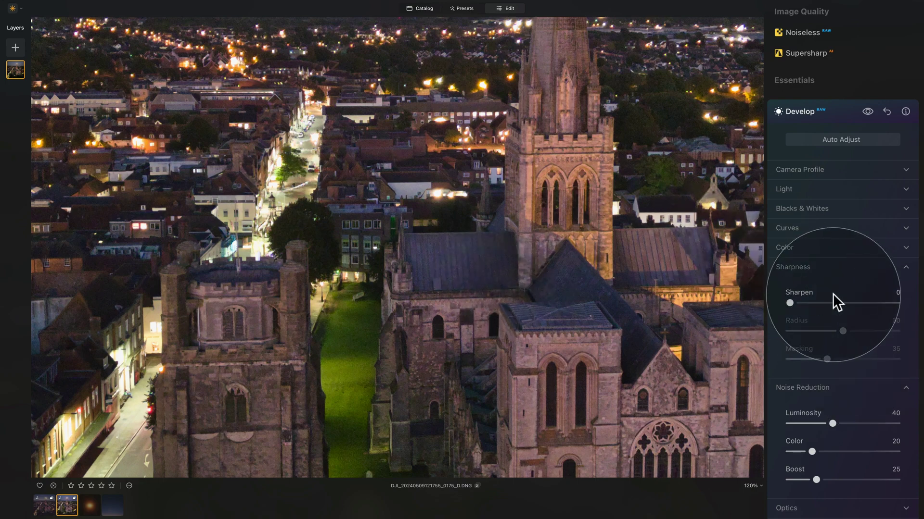
Step: Set Develop's Sharpen to 30 and its sharpness Masking to 80, and collapse the Noise Reduction and Sharpness sections
{"action": "left_click_drag", "start_coordinate": [563, 197], "coordinate": [539, 223]}
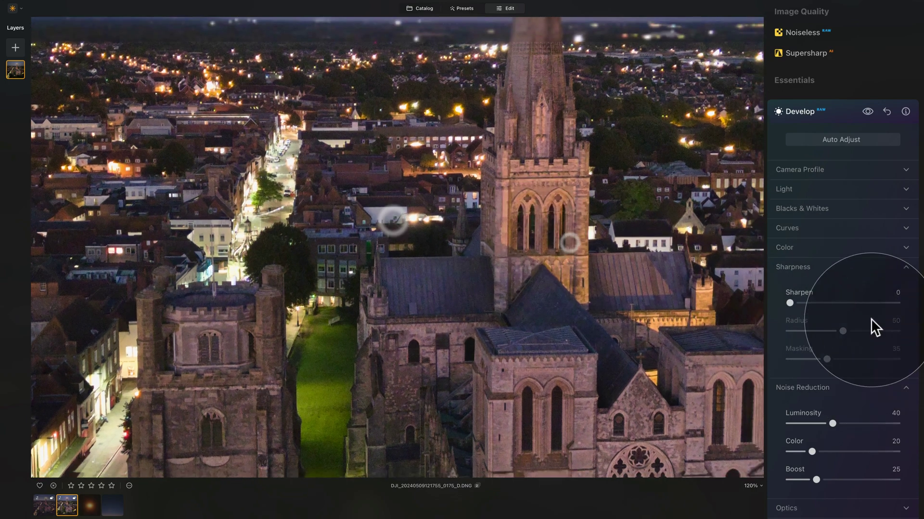
{"action": "left_click", "coordinate": [818, 303]}
{"action": "left_click", "coordinate": [819, 305]}
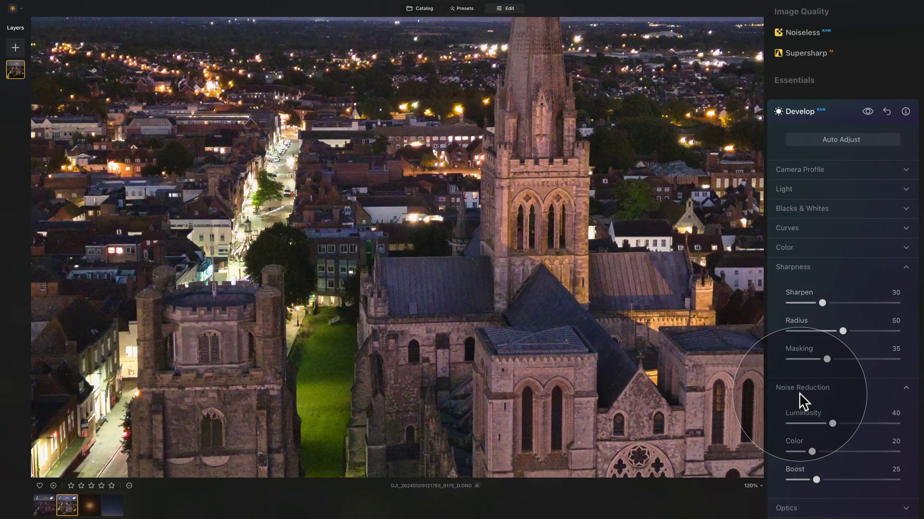
{"action": "left_click", "coordinate": [872, 359]}
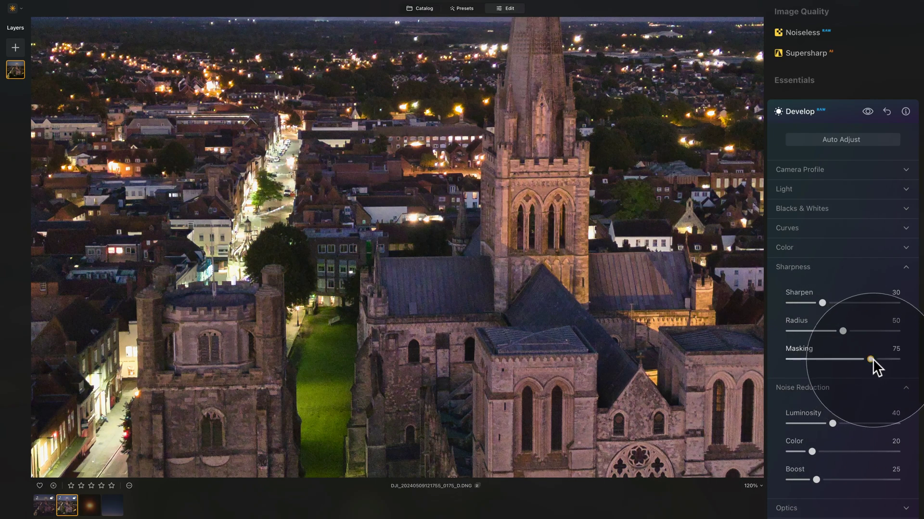
{"action": "left_click", "coordinate": [461, 265]}
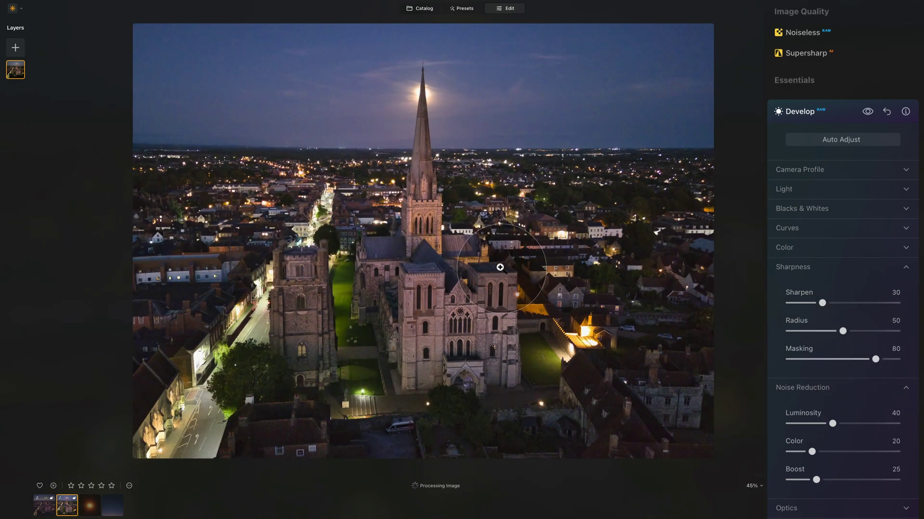
{"action": "left_click", "coordinate": [809, 387]}
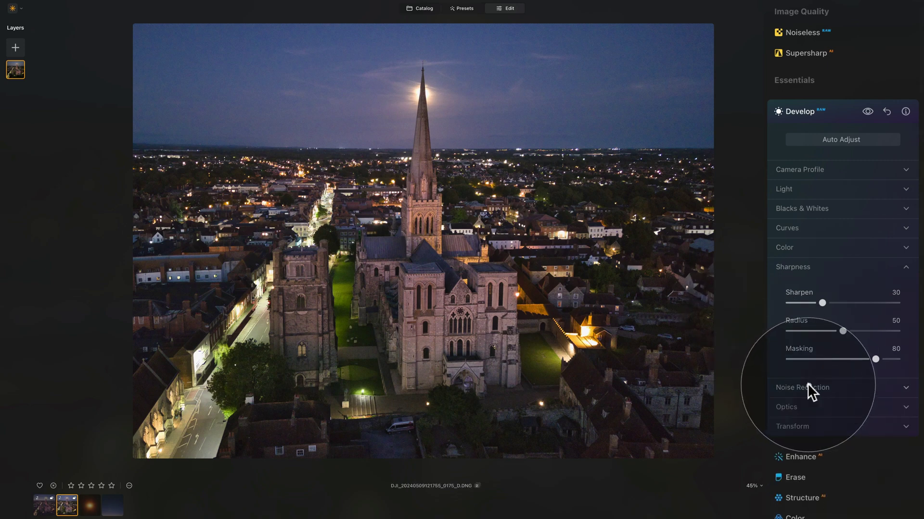
{"action": "left_click", "coordinate": [808, 264]}
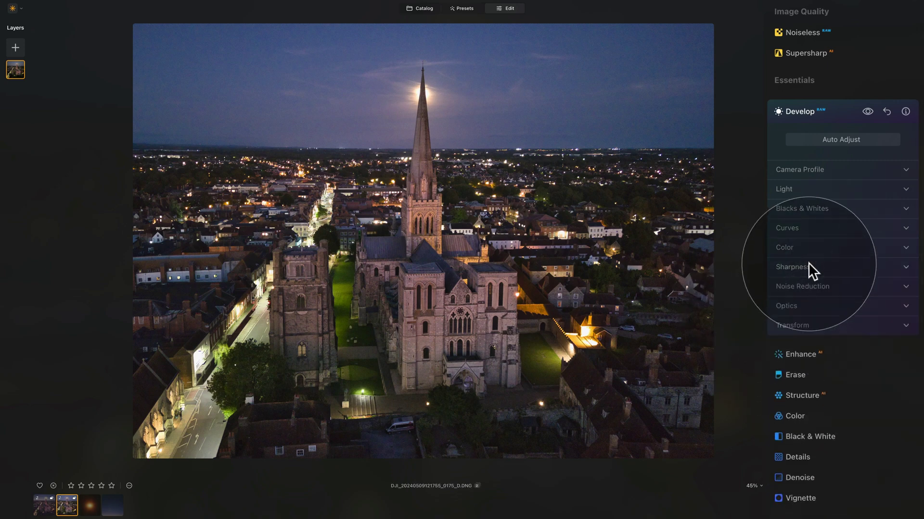
Step: Review Develop's Optics, Transform, Light, Blacks & Whites and Color sections without changing them
{"action": "left_click", "coordinate": [823, 308]}
{"action": "left_click", "coordinate": [823, 308]}
{"action": "left_click", "coordinate": [825, 325]}
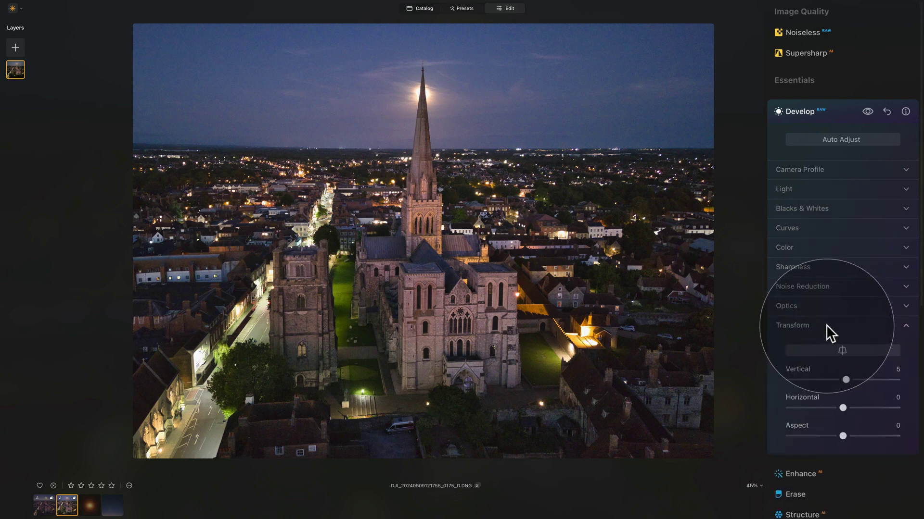
{"action": "left_click", "coordinate": [825, 325]}
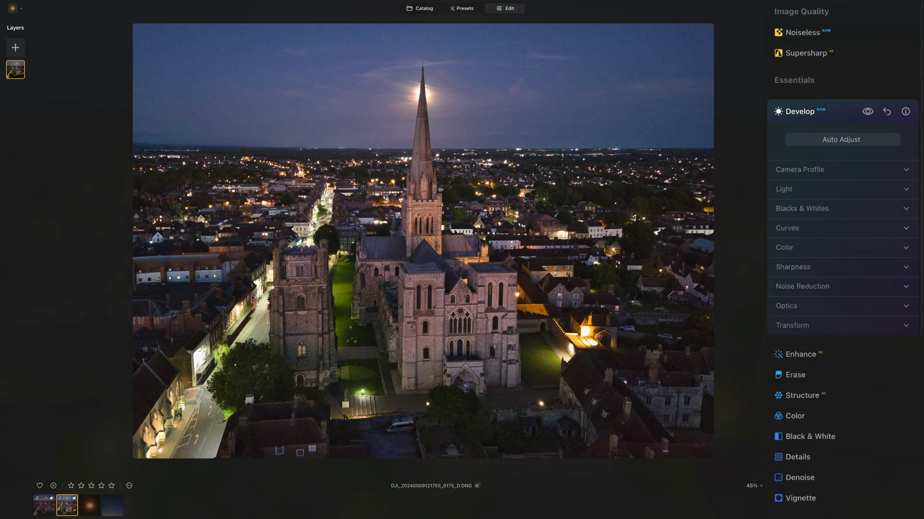
{"action": "left_click", "coordinate": [807, 189]}
{"action": "left_click", "coordinate": [810, 188]}
{"action": "left_click", "coordinate": [819, 204]}
{"action": "left_click", "coordinate": [830, 209]}
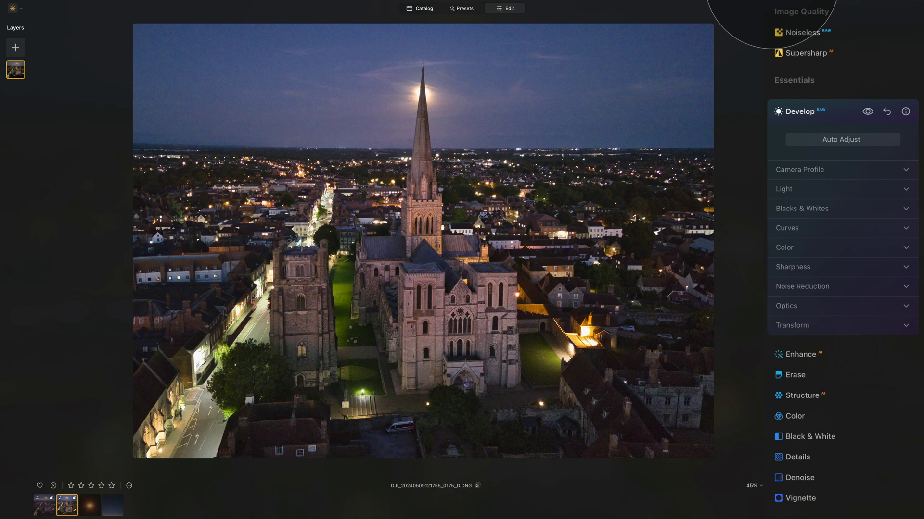
{"action": "left_click", "coordinate": [812, 248]}
{"action": "left_click", "coordinate": [813, 246]}
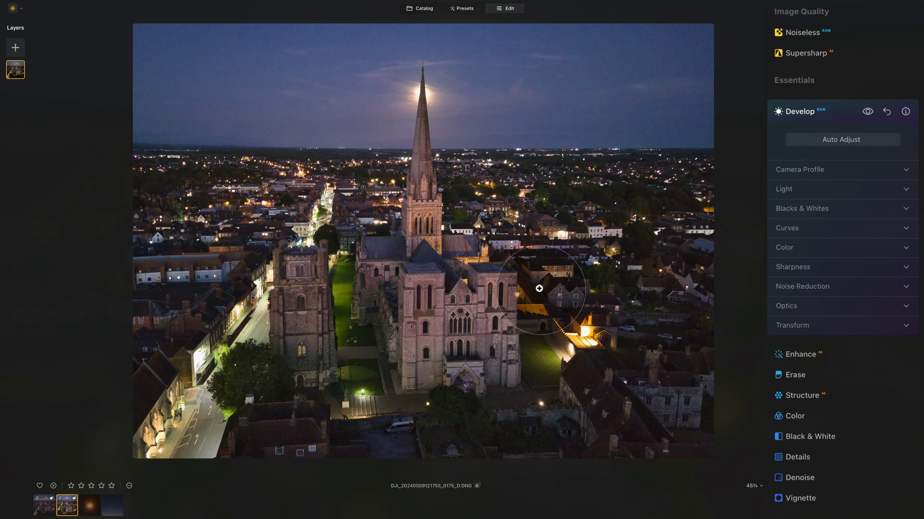
Step: Close Develop and open the Sky tool, with its Sky Orientation and Sky Adjustments sections collapsed
{"action": "left_click", "coordinate": [810, 113]}
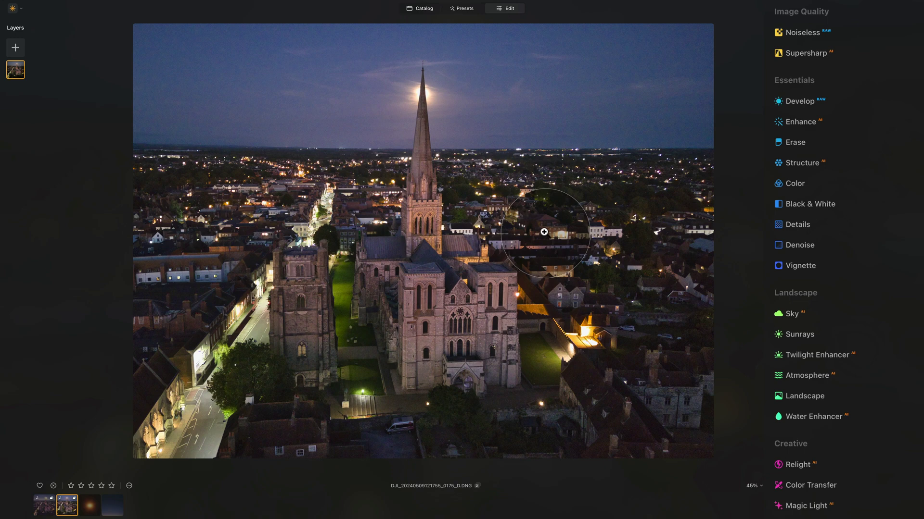
{"action": "scroll", "coordinate": [830, 377], "scroll_direction": "down", "scroll_amount": 2}
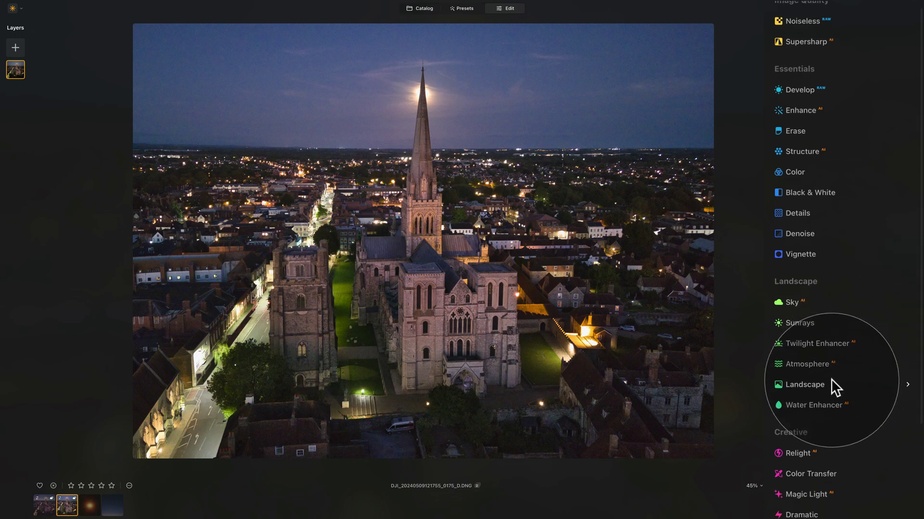
{"action": "scroll", "coordinate": [819, 356], "scroll_direction": "down", "scroll_amount": 5}
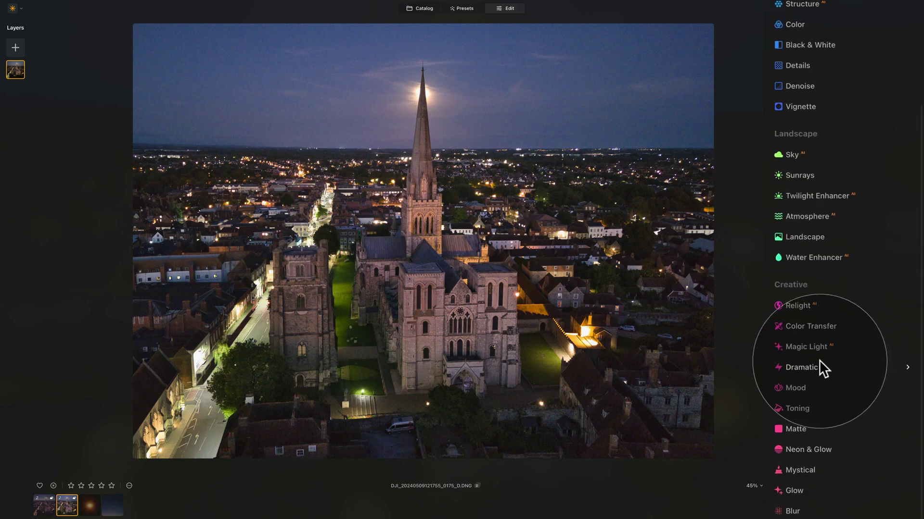
{"action": "scroll", "coordinate": [818, 359], "scroll_direction": "up", "scroll_amount": 6}
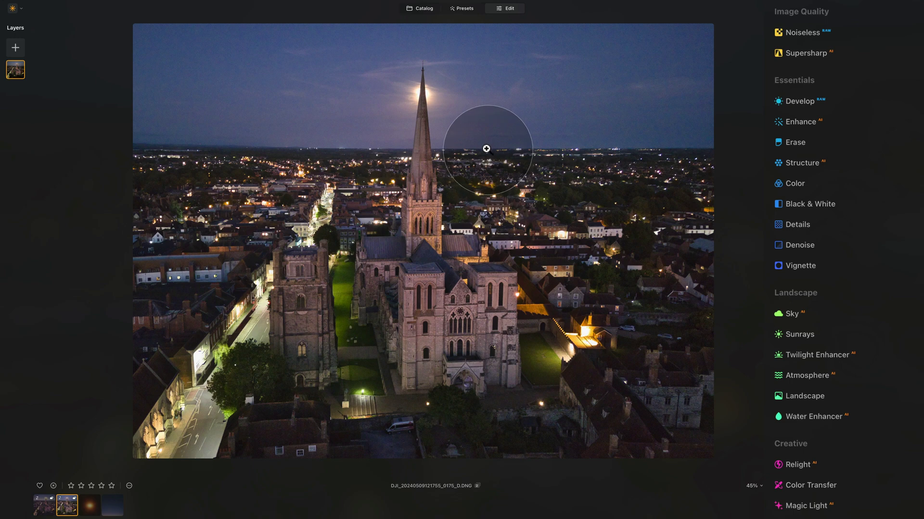
{"action": "left_click", "coordinate": [788, 313]}
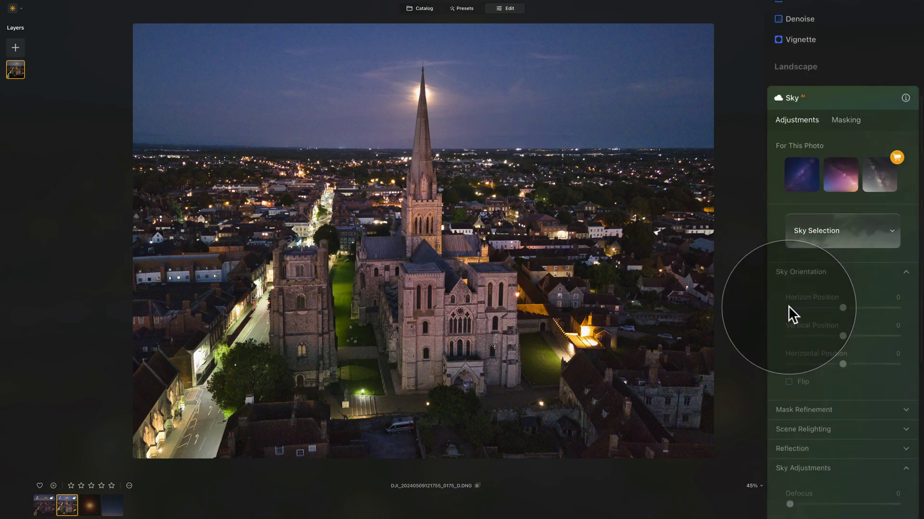
{"action": "left_click", "coordinate": [796, 272]}
{"action": "left_click", "coordinate": [808, 350]}
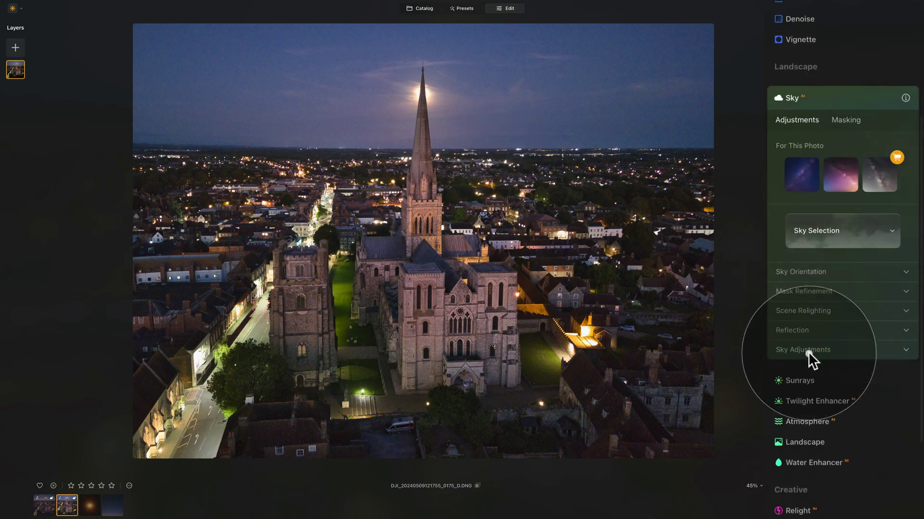
Step: Add Night Sky.jpeg from the E164 RAW editing challenge folder in Luminar NEO - Academy as a custom sky, replacing the existing file
{"action": "left_click", "coordinate": [824, 266]}
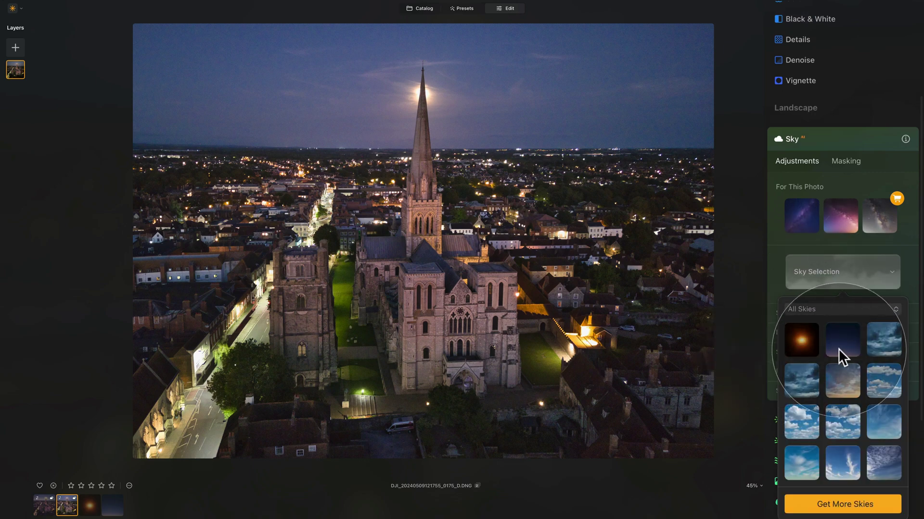
{"action": "left_click", "coordinate": [822, 310]}
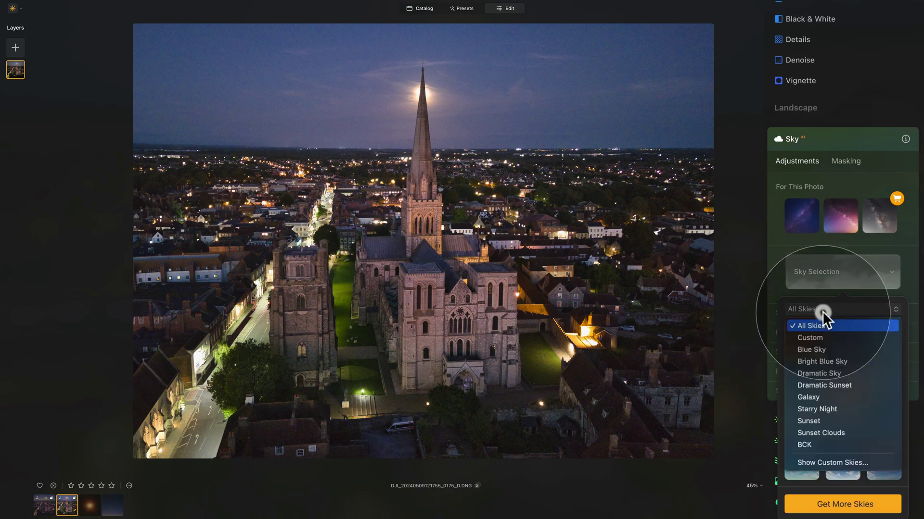
{"action": "left_click", "coordinate": [827, 323]}
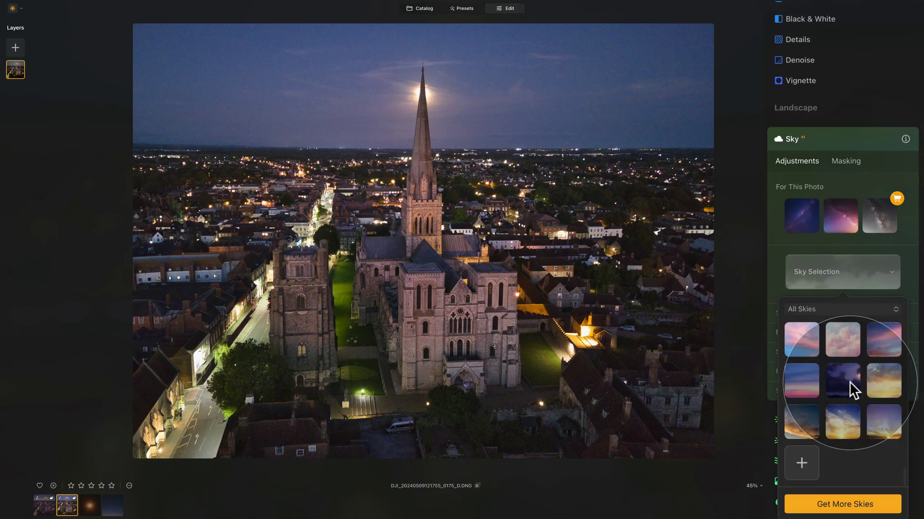
{"action": "left_click", "coordinate": [801, 463]}
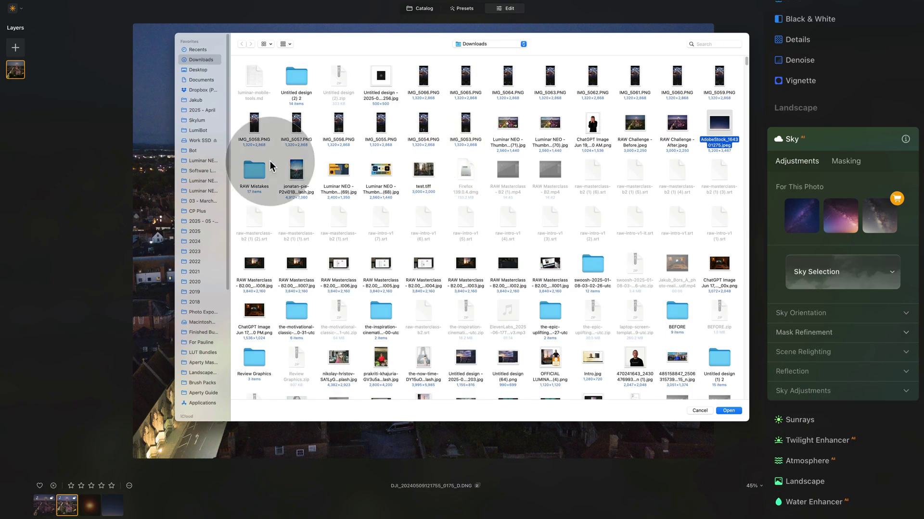
{"action": "left_click_drag", "start_coordinate": [228, 226], "coordinate": [271, 182]}
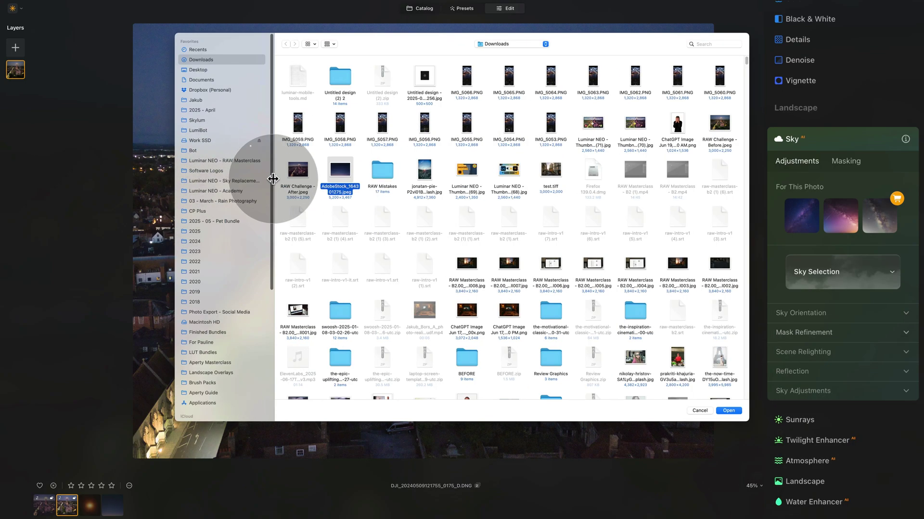
{"action": "left_click", "coordinate": [257, 191]}
{"action": "double_click", "coordinate": [290, 87]}
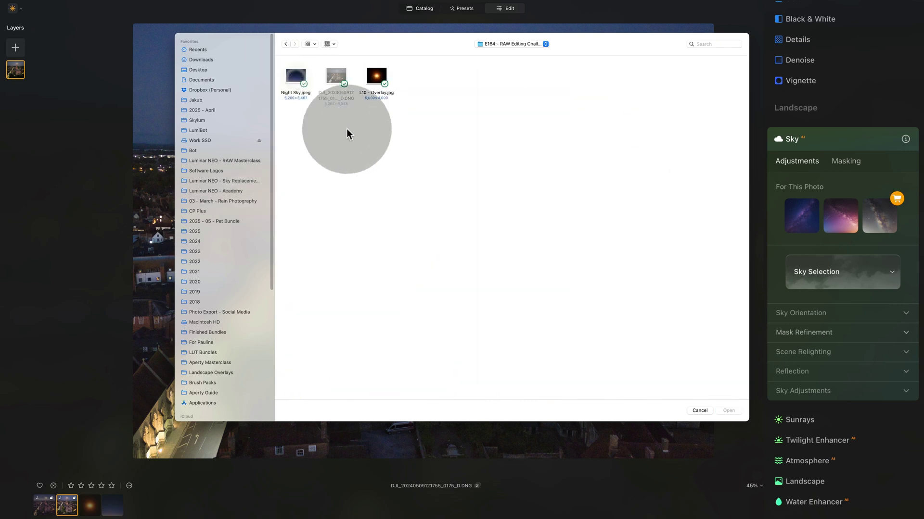
{"action": "left_click", "coordinate": [287, 85]}
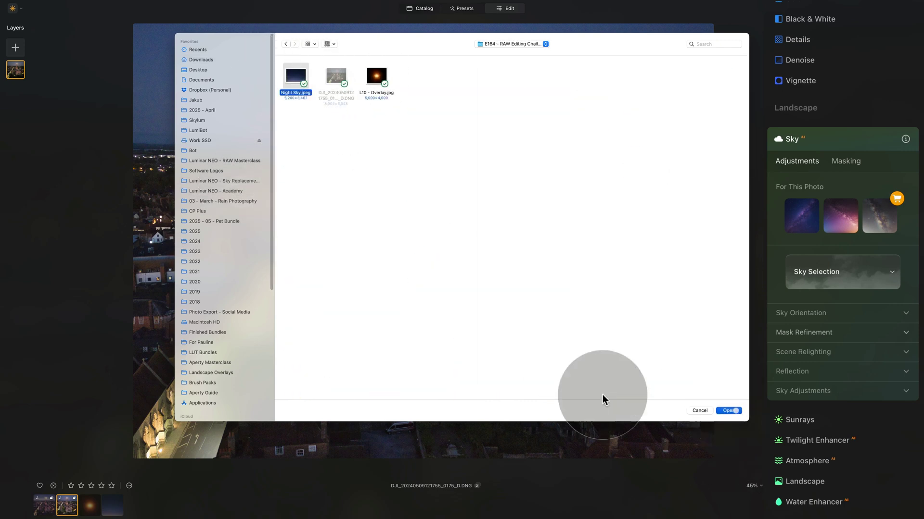
{"action": "left_click", "coordinate": [728, 410]}
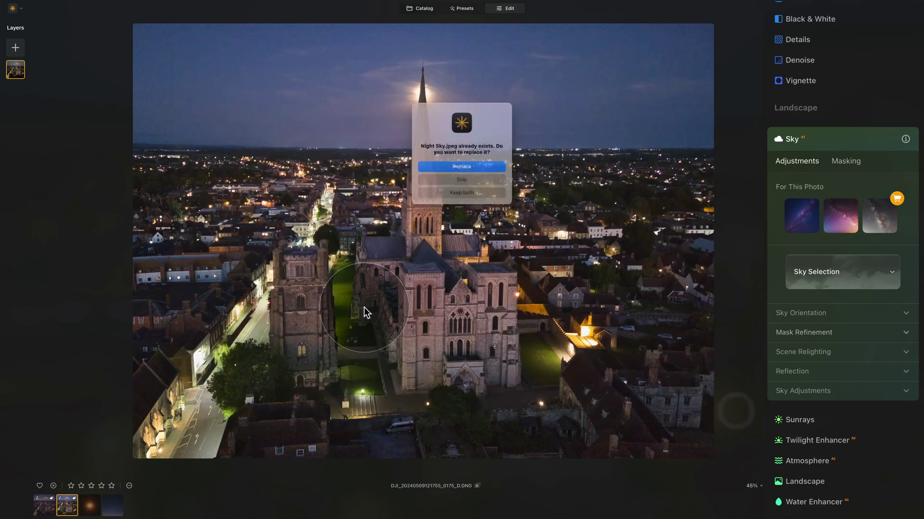
{"action": "left_click", "coordinate": [449, 169]}
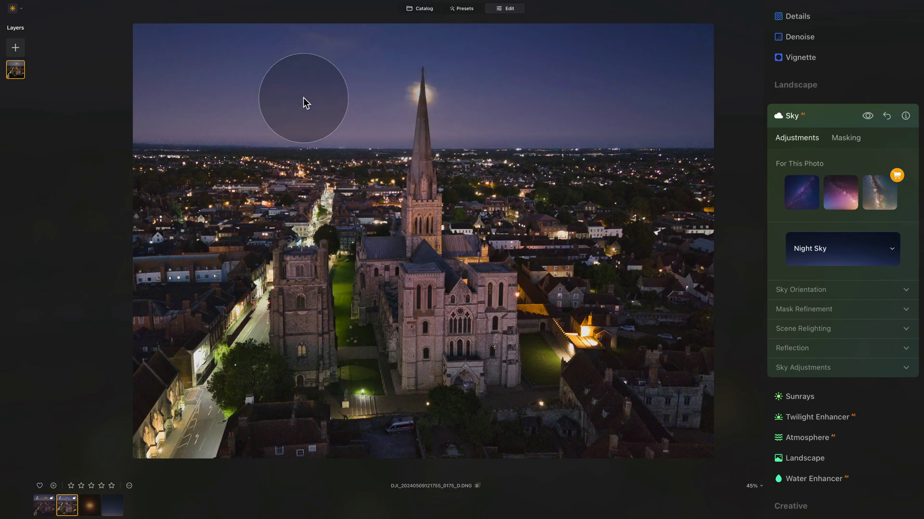
Step: Inspect the replaced sky around the spire, moon and horizon up close, comparing it with the Sky effect hidden
{"action": "scroll", "coordinate": [303, 98], "scroll_direction": "up", "scroll_amount": 4}
{"action": "left_click_drag", "start_coordinate": [423, 73], "coordinate": [427, 133]}
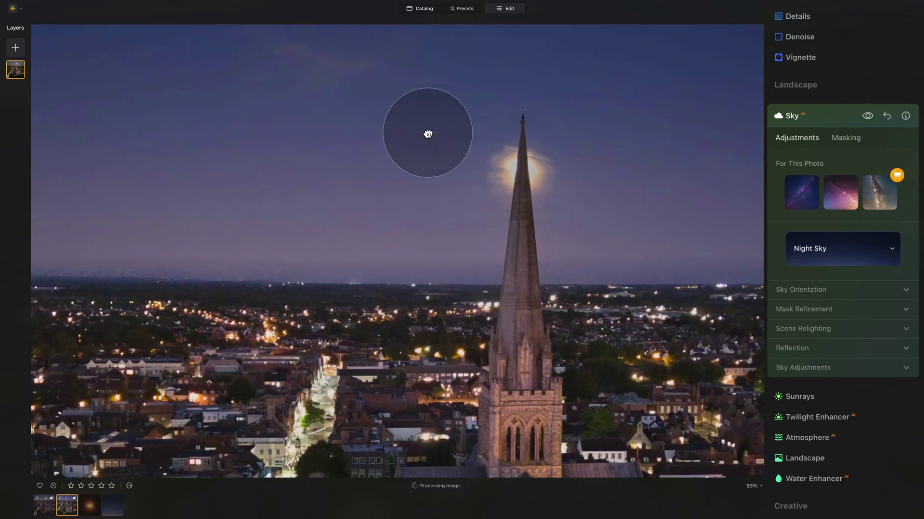
{"action": "left_click", "coordinate": [867, 115]}
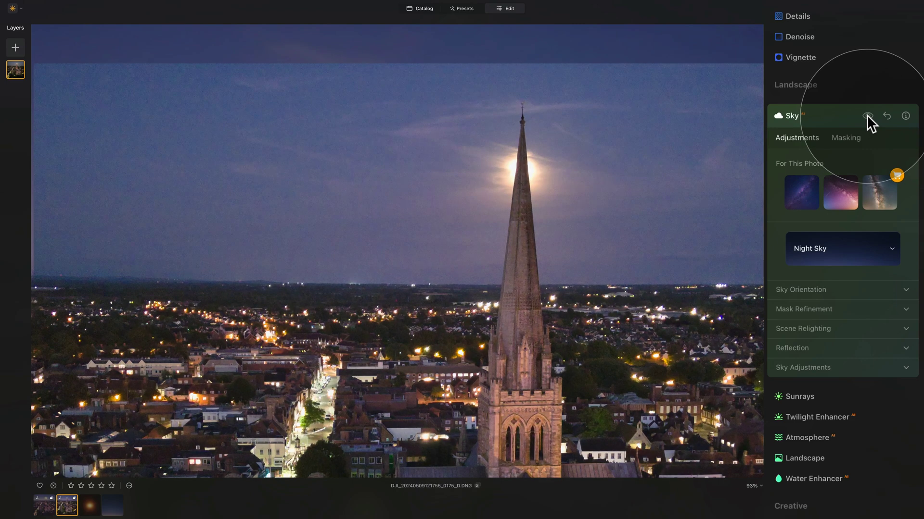
{"action": "left_click", "coordinate": [867, 116]}
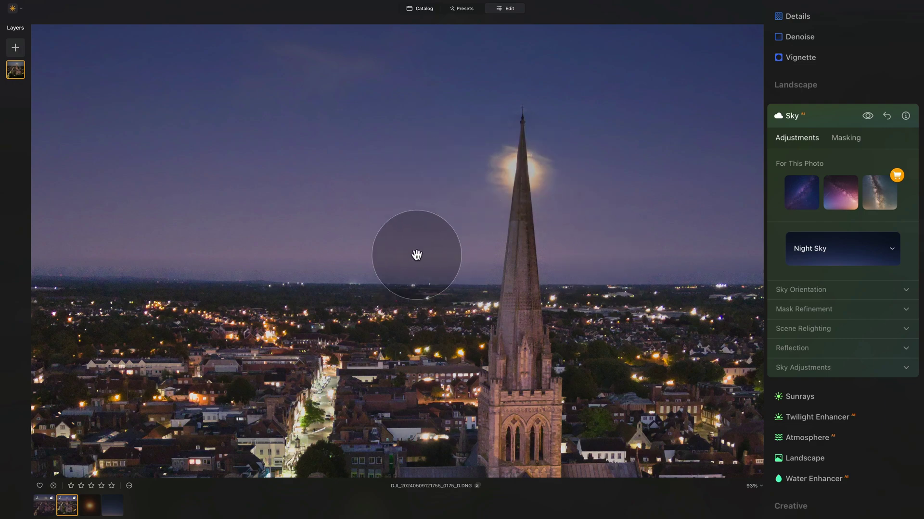
{"action": "scroll", "coordinate": [418, 246], "scroll_direction": "down", "scroll_amount": 5}
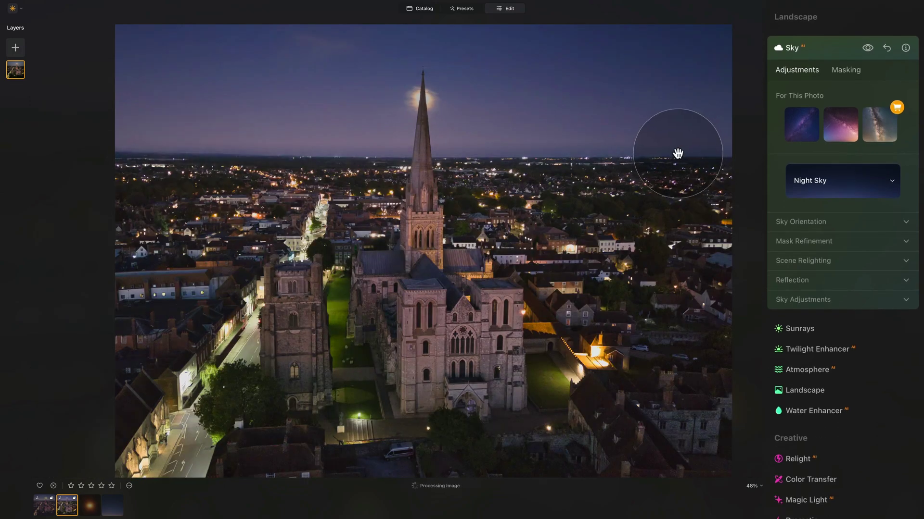
{"action": "scroll", "coordinate": [227, 103], "scroll_direction": "up", "scroll_amount": 5}
{"action": "scroll", "coordinate": [244, 126], "scroll_direction": "down", "scroll_amount": 3}
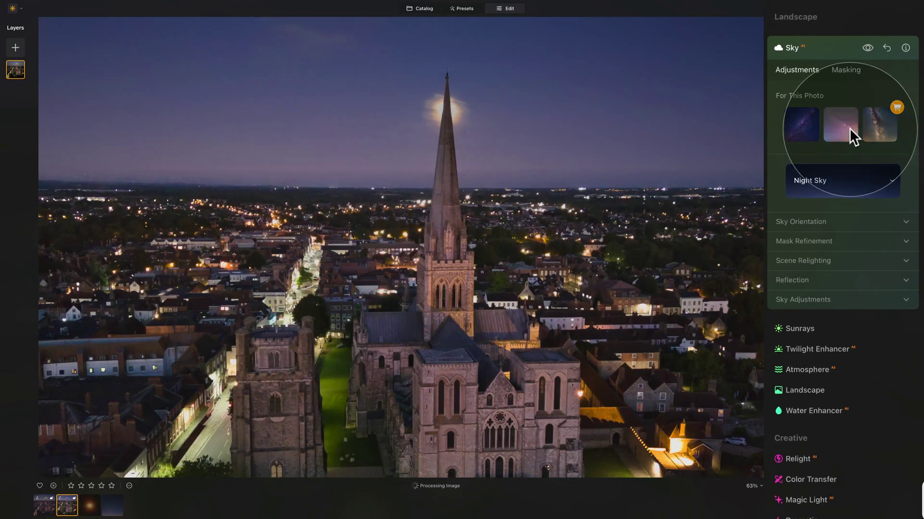
Step: Set the new sky's Horizon Position to -5 and Vertical Position to 3, and collapse Sky Orientation
{"action": "left_click", "coordinate": [850, 220]}
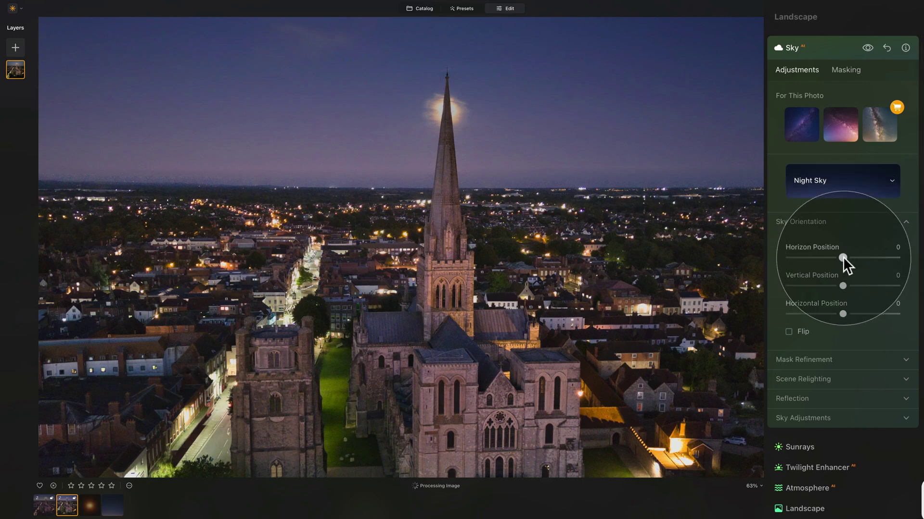
{"action": "mouse_move", "coordinate": [843, 257]}
{"action": "left_mouse_down"}
{"action": "mouse_move", "coordinate": [853, 257]}
{"action": "mouse_move", "coordinate": [839, 254]}
{"action": "left_mouse_up"}
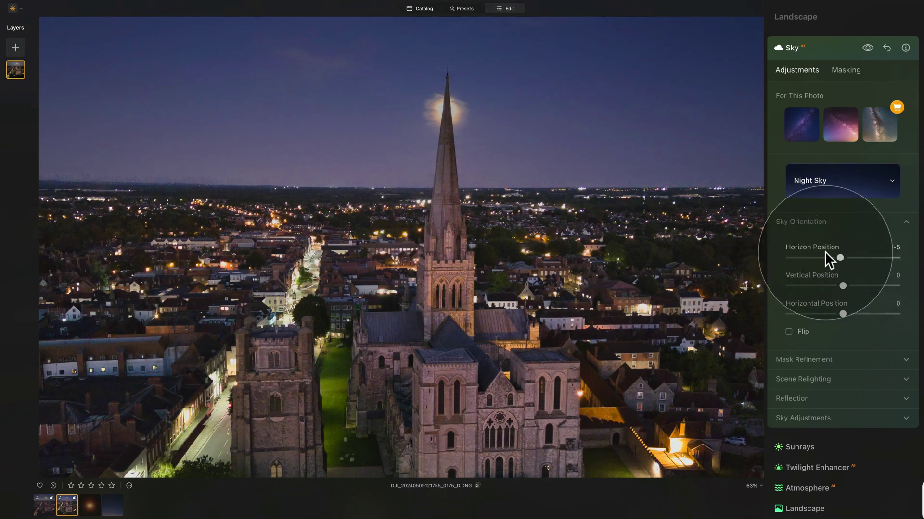
{"action": "left_click_drag", "start_coordinate": [844, 281], "coordinate": [848, 281]}
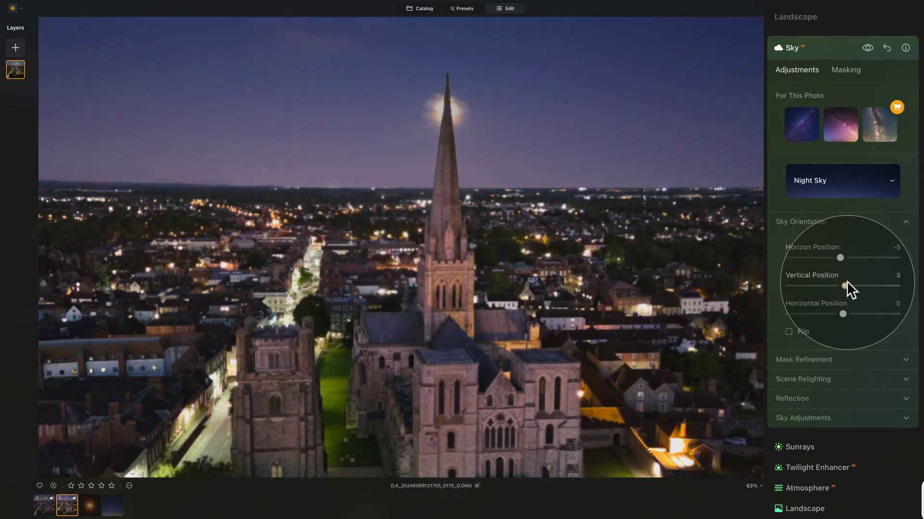
{"action": "scroll", "coordinate": [360, 134], "scroll_direction": "down", "scroll_amount": 4}
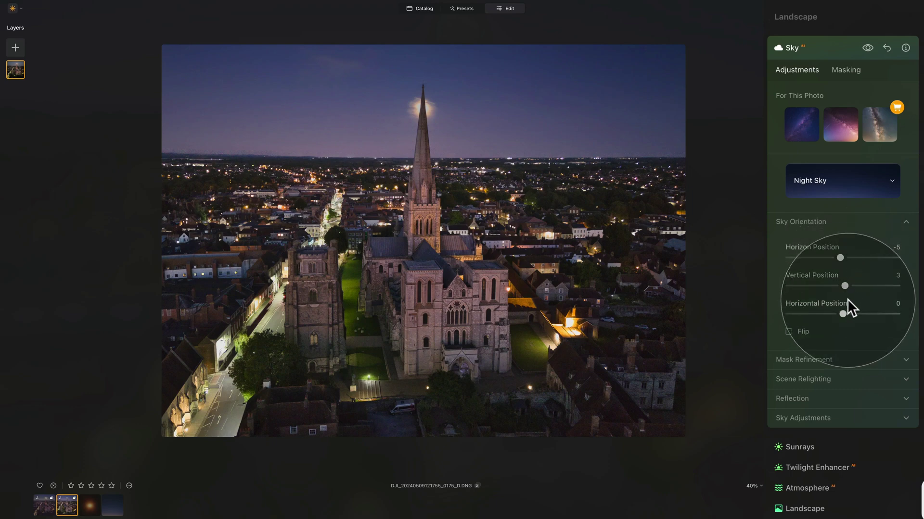
{"action": "left_click", "coordinate": [814, 222]}
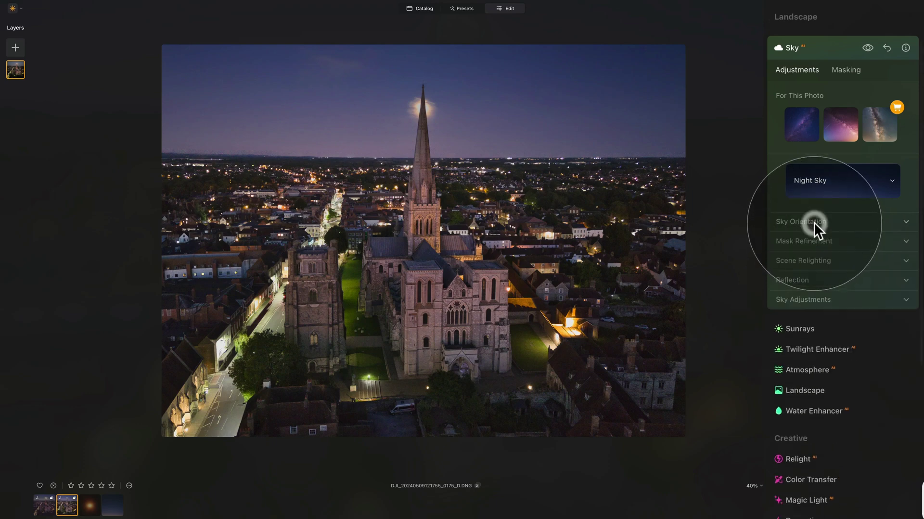
Step: Expand Mask Refinement for the new sky and try Global at 75 before restoring it to 30
{"action": "left_click", "coordinate": [819, 242]}
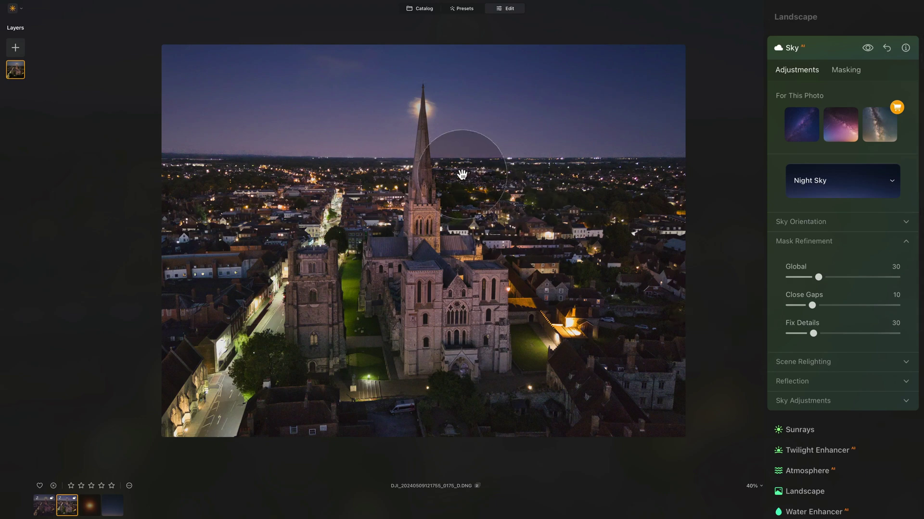
{"action": "scroll", "coordinate": [361, 62], "scroll_direction": "up", "scroll_amount": 3}
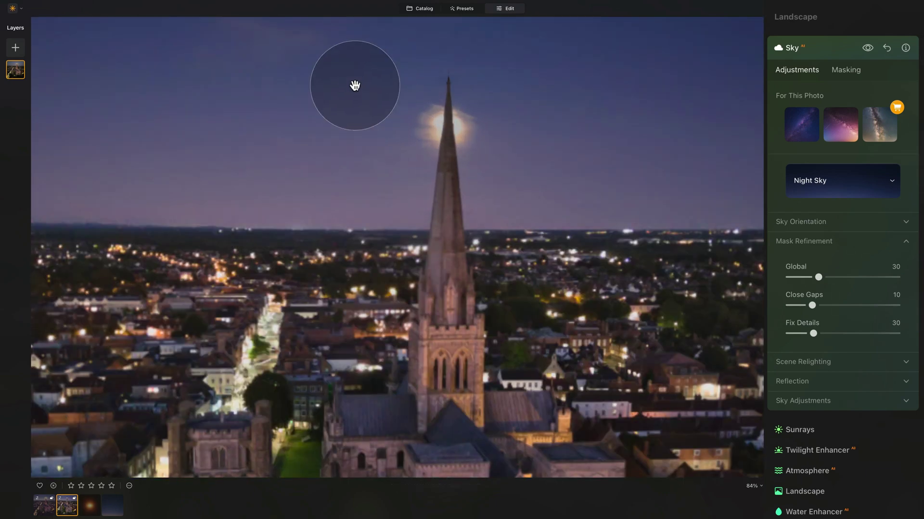
{"action": "left_click_drag", "start_coordinate": [355, 86], "coordinate": [367, 107]}
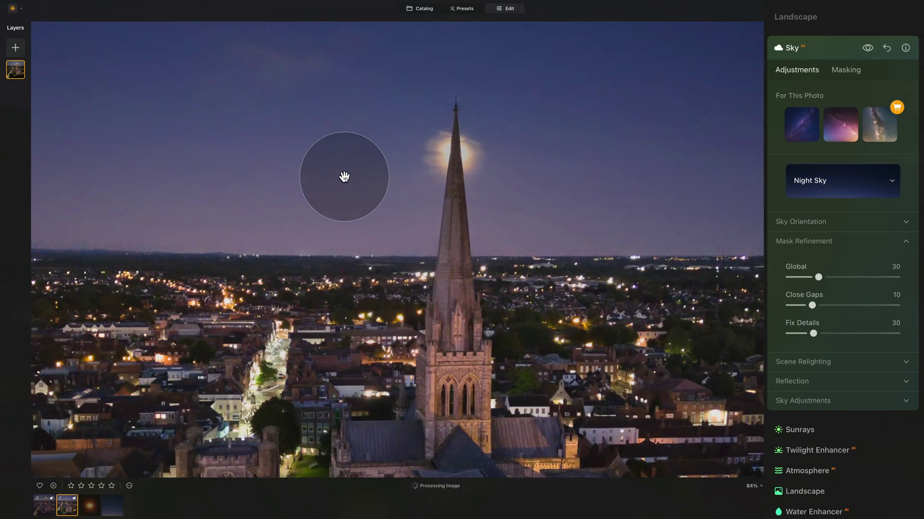
{"action": "left_click_drag", "start_coordinate": [344, 177], "coordinate": [371, 172]}
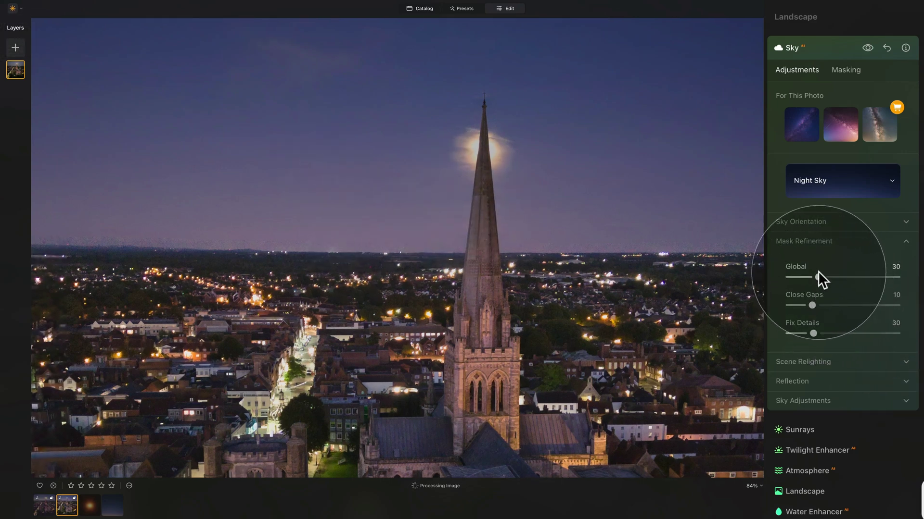
{"action": "left_click", "coordinate": [870, 276]}
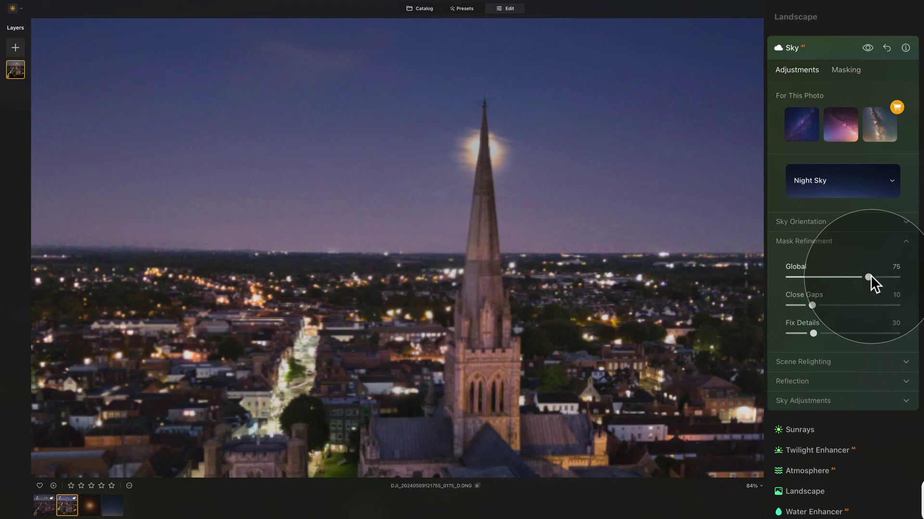
{"action": "left_click_drag", "start_coordinate": [870, 276], "coordinate": [798, 266]}
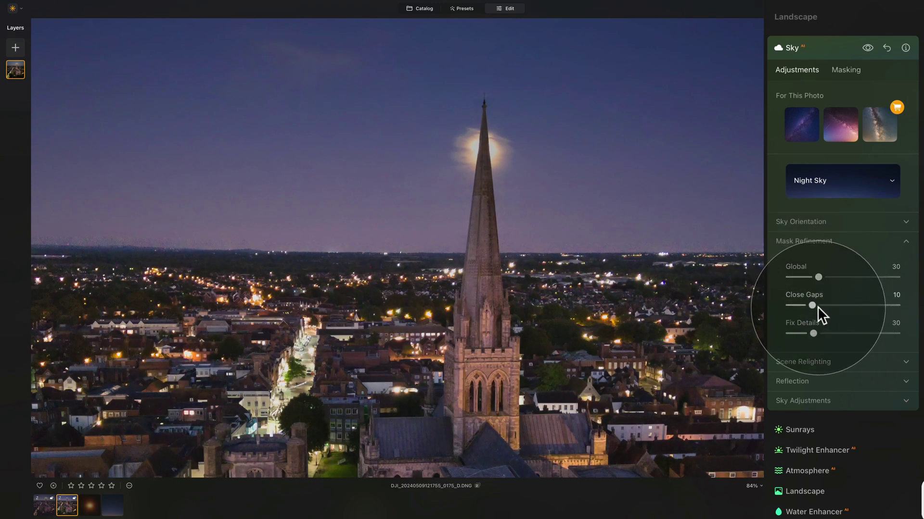
Step: Refine the sky mask with Close Gaps at 5 and Fix Details at 65, and collapse Mask Refinement
{"action": "left_click_drag", "start_coordinate": [813, 305], "coordinate": [789, 305]}
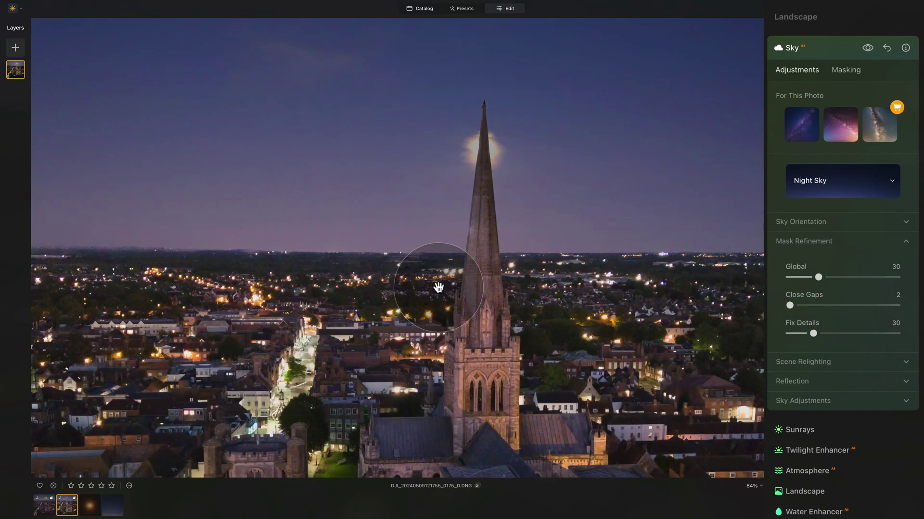
{"action": "left_click_drag", "start_coordinate": [788, 304], "coordinate": [795, 306]}
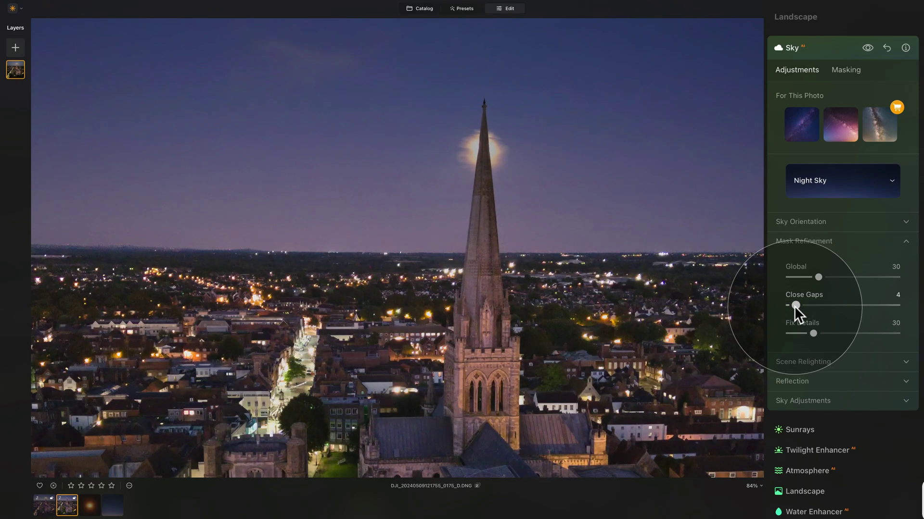
{"action": "left_click_drag", "start_coordinate": [795, 303], "coordinate": [799, 304]}
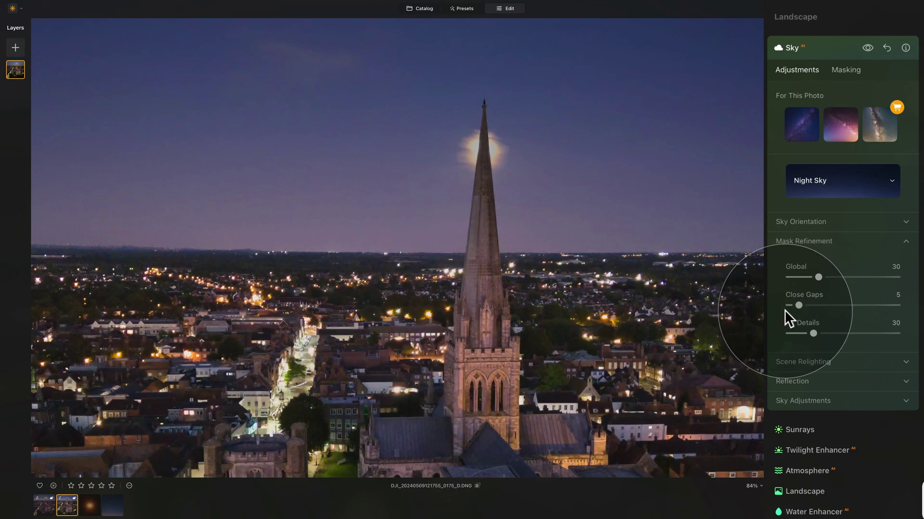
{"action": "left_click_drag", "start_coordinate": [841, 331], "coordinate": [859, 332]}
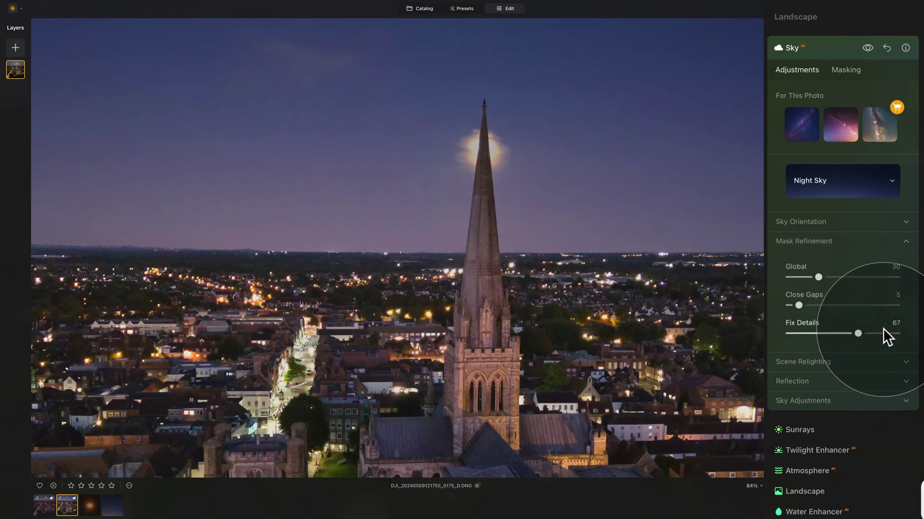
{"action": "left_click_drag", "start_coordinate": [863, 334], "coordinate": [859, 331]}
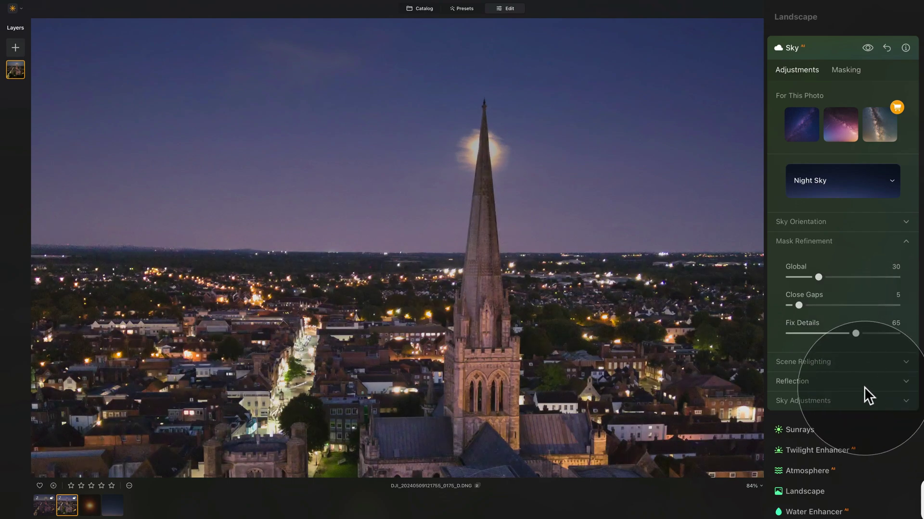
{"action": "scroll", "coordinate": [597, 241], "scroll_direction": "down", "scroll_amount": 5}
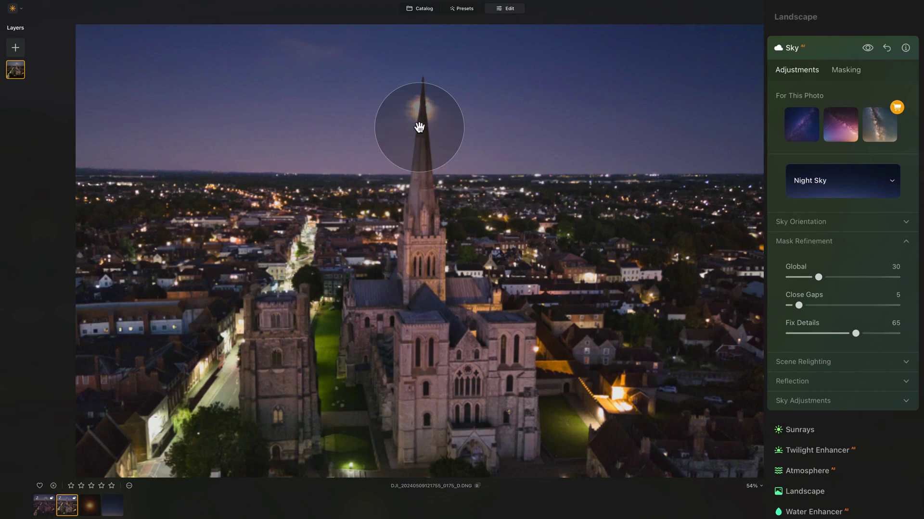
{"action": "scroll", "coordinate": [439, 44], "scroll_direction": "up", "scroll_amount": 5}
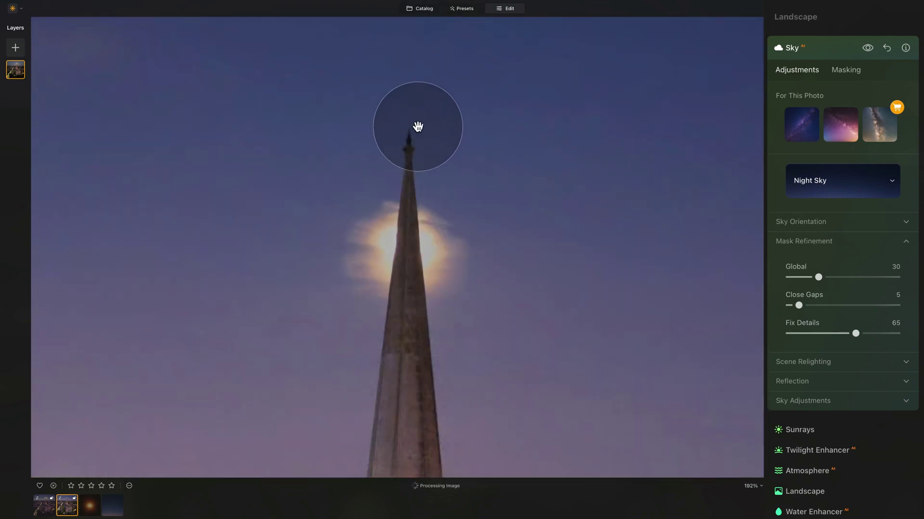
{"action": "scroll", "coordinate": [402, 86], "scroll_direction": "down", "scroll_amount": 2}
{"action": "scroll", "coordinate": [383, 99], "scroll_direction": "down", "scroll_amount": 2}
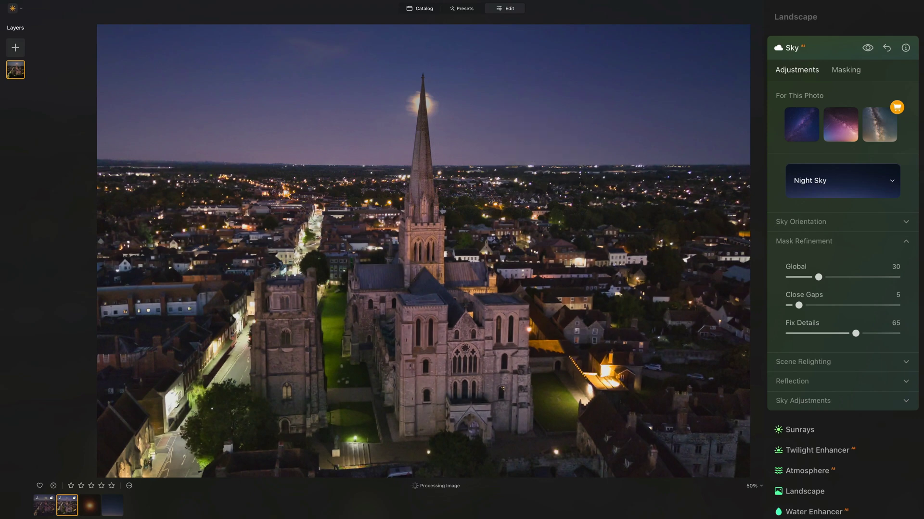
{"action": "left_click", "coordinate": [834, 243]}
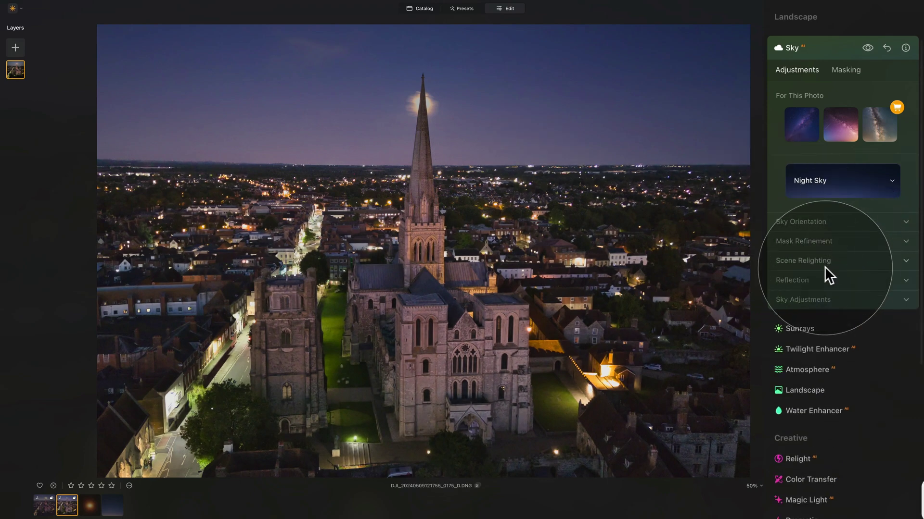
Step: Set the scene's Relight Strength to 65 and Relight Saturation to 32, and collapse Scene Relighting
{"action": "left_click", "coordinate": [824, 261]}
{"action": "left_click_drag", "start_coordinate": [863, 297], "coordinate": [858, 295]}
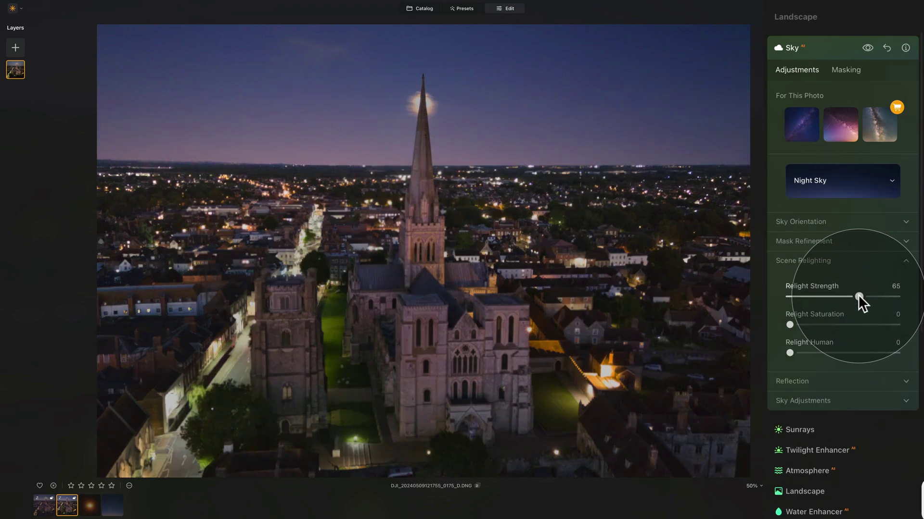
{"action": "left_click", "coordinate": [825, 324]}
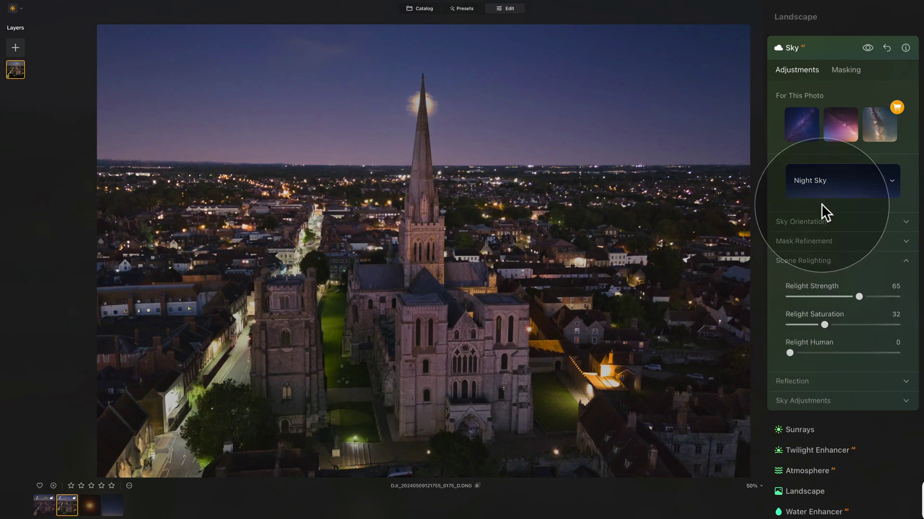
{"action": "left_click", "coordinate": [820, 260]}
Step: Set the new sky's Grain to 20 in Sky Adjustments, and try a lower Brightness before resetting it to 0
{"action": "left_click", "coordinate": [818, 299]}
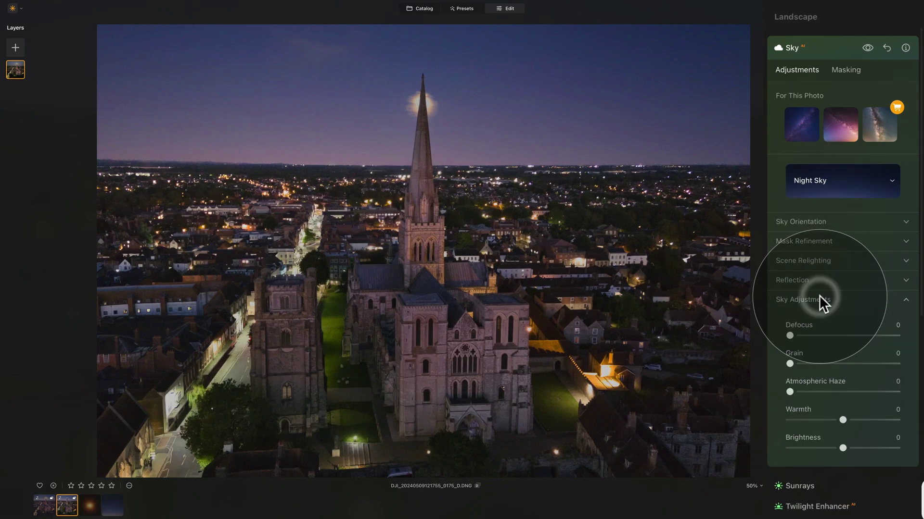
{"action": "left_click", "coordinate": [562, 145]}
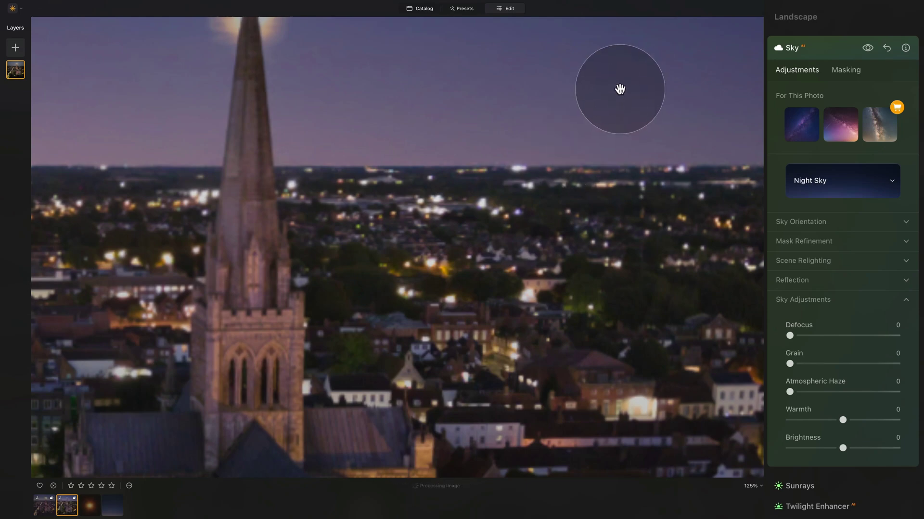
{"action": "left_click_drag", "start_coordinate": [616, 91], "coordinate": [569, 204]}
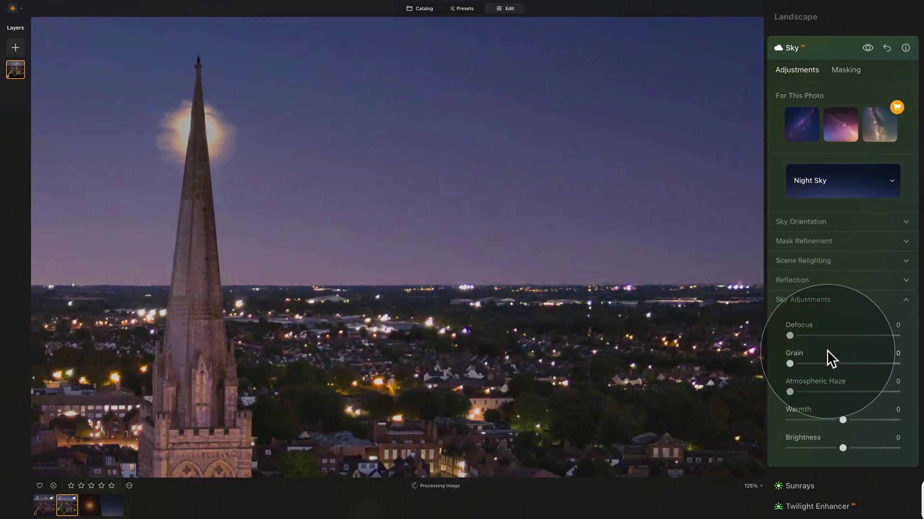
{"action": "left_click", "coordinate": [801, 365]}
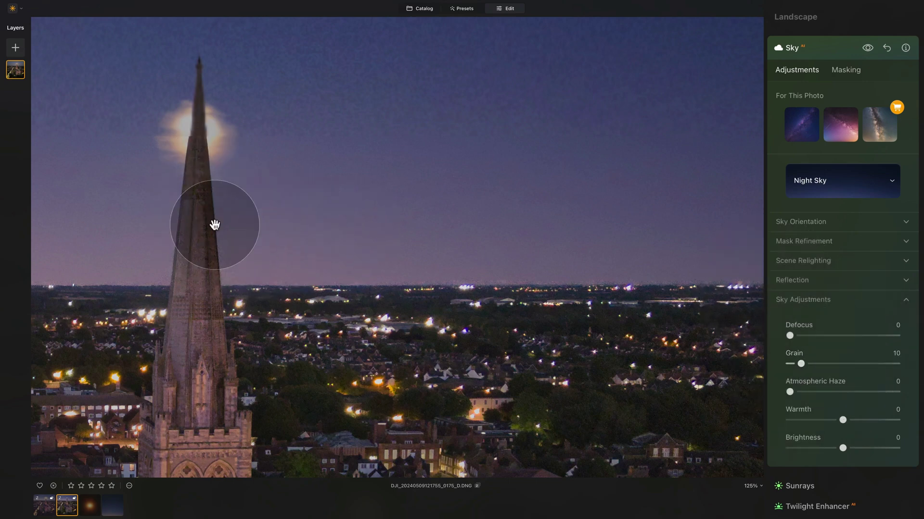
{"action": "left_click", "coordinate": [809, 364]}
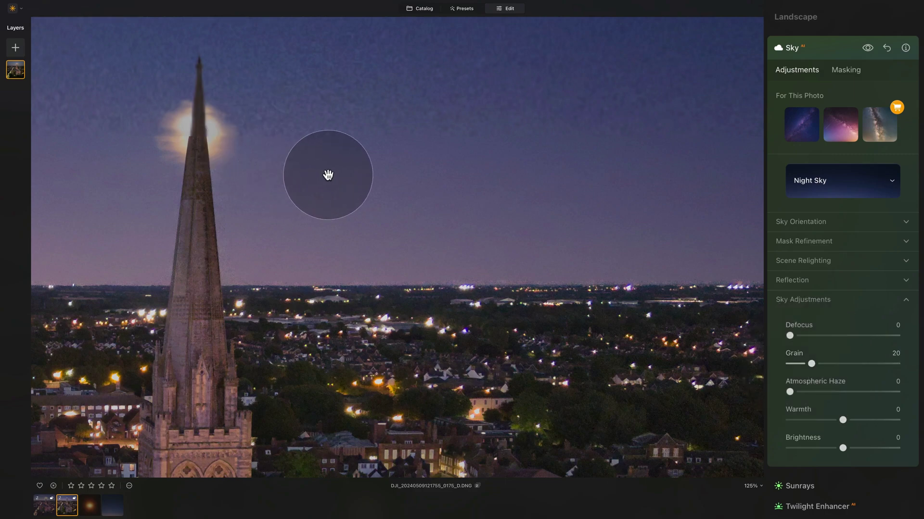
{"action": "double_click", "coordinate": [354, 194]}
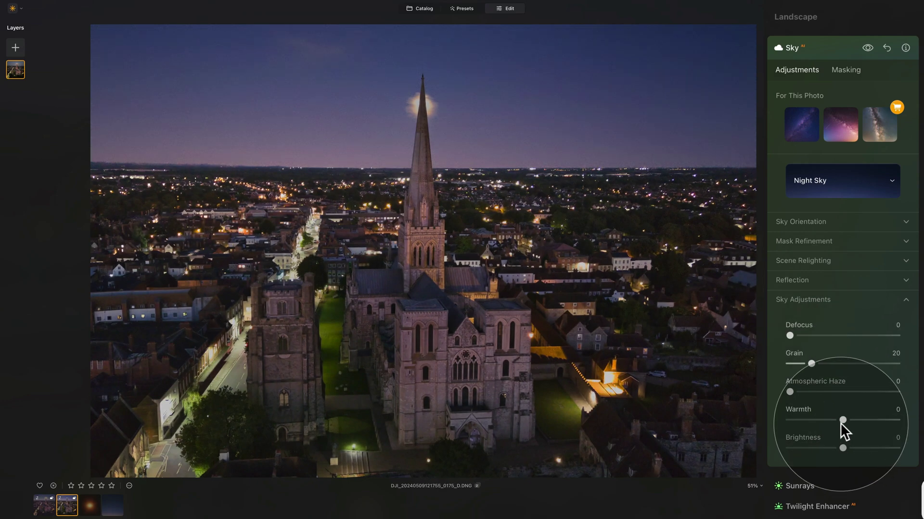
{"action": "mouse_move", "coordinate": [843, 445]}
{"action": "left_mouse_down"}
{"action": "mouse_move", "coordinate": [865, 447]}
{"action": "mouse_move", "coordinate": [838, 448]}
{"action": "left_mouse_up"}
{"action": "double_click", "coordinate": [801, 434]}
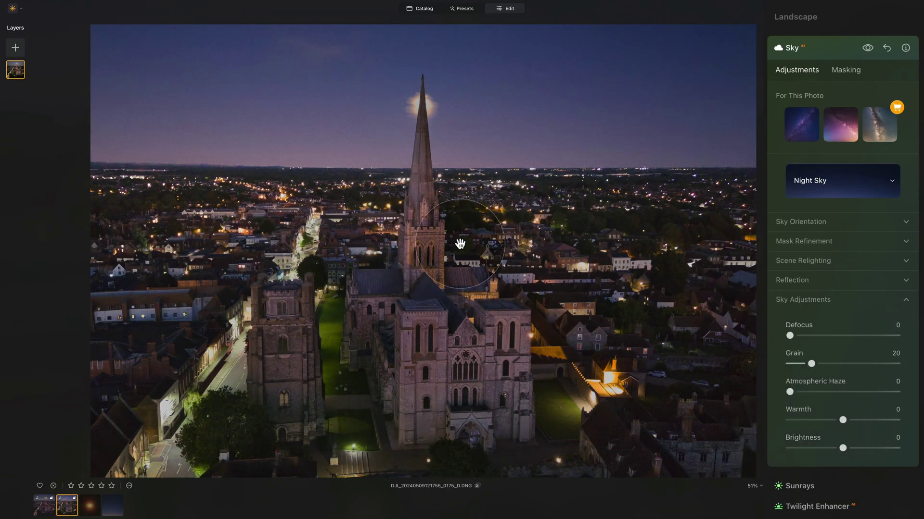
Step: Inspect the tip of the spire up close, comparing it with the Sky effect hidden
{"action": "scroll", "coordinate": [426, 36], "scroll_direction": "up", "scroll_amount": 5}
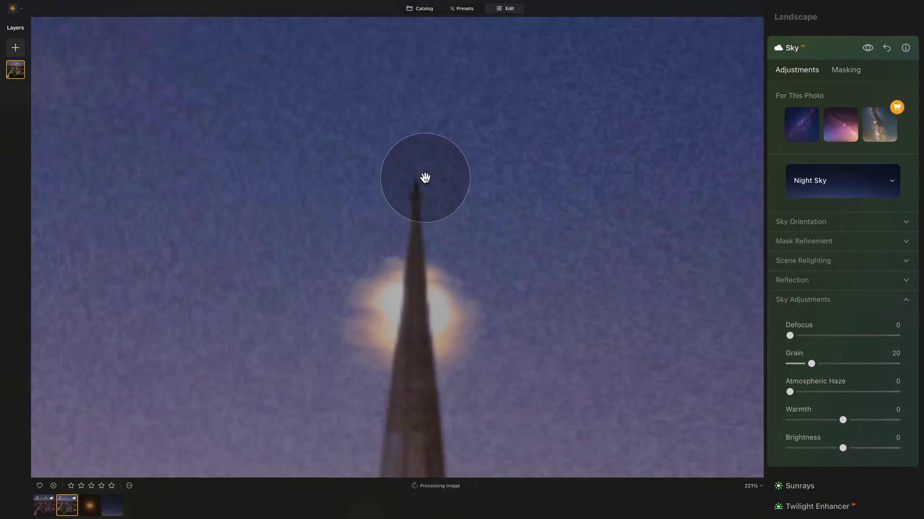
{"action": "left_click", "coordinate": [870, 44]}
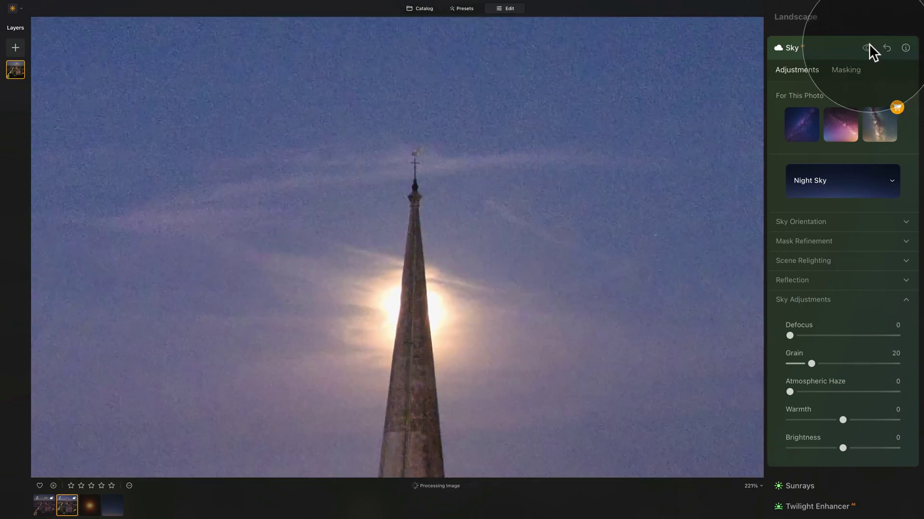
{"action": "left_click", "coordinate": [866, 46]}
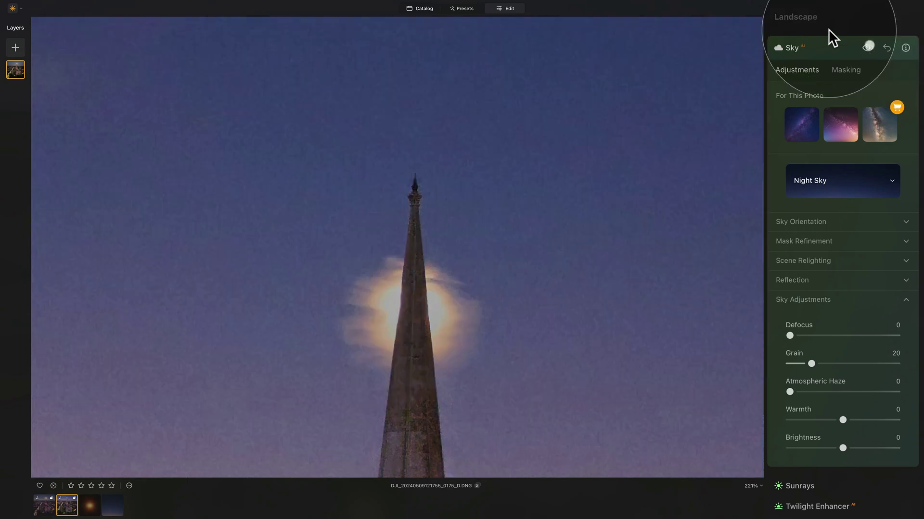
{"action": "scroll", "coordinate": [422, 124], "scroll_direction": "up", "scroll_amount": 3}
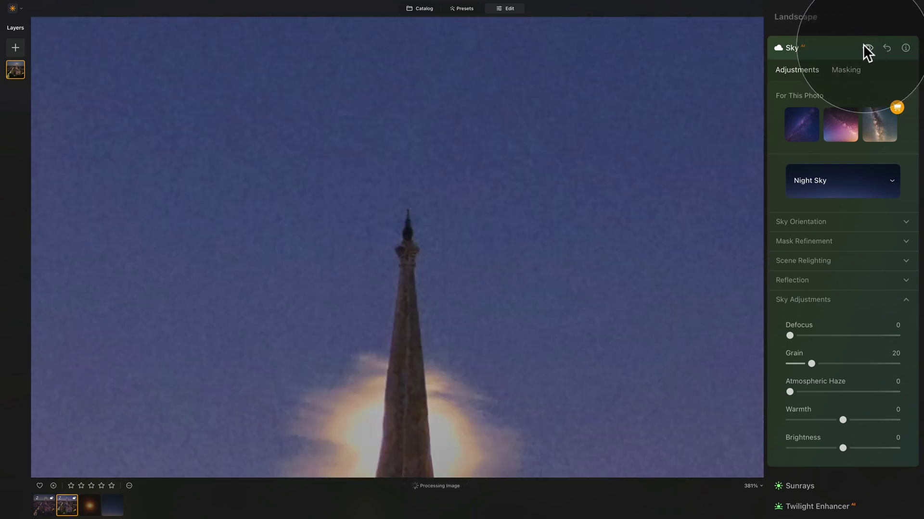
{"action": "left_click", "coordinate": [866, 48]}
{"action": "left_click", "coordinate": [866, 46]}
{"action": "left_click", "coordinate": [865, 46]}
{"action": "left_click", "coordinate": [864, 46]}
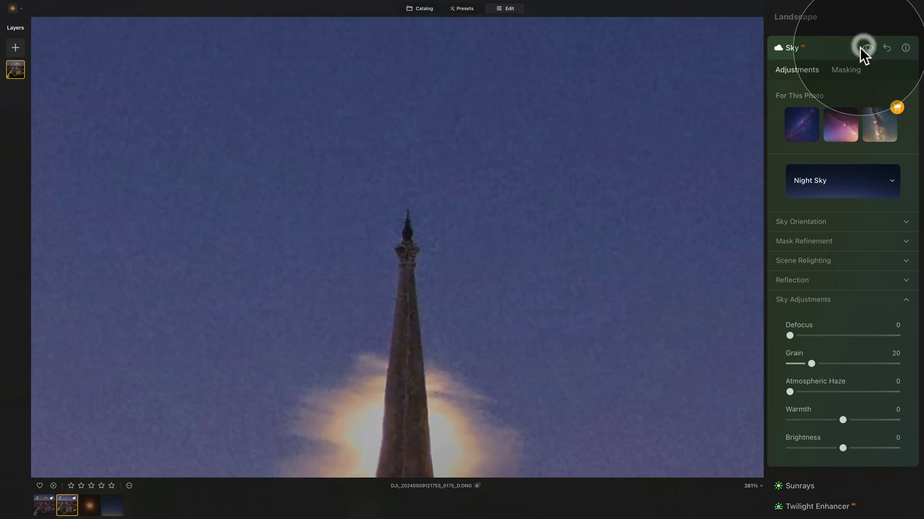
Step: Close the Sky tool and reopen its mask from the applied edits, with the brush in Erase mode and Softness at 10
{"action": "left_click", "coordinate": [859, 47]}
{"action": "scroll", "coordinate": [807, 204], "scroll_direction": "up", "scroll_amount": 5}
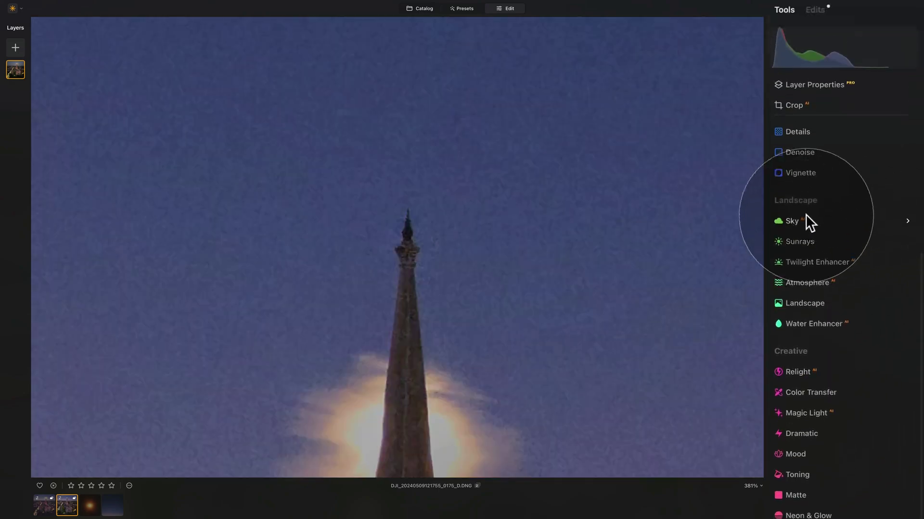
{"action": "left_click", "coordinate": [818, 36]}
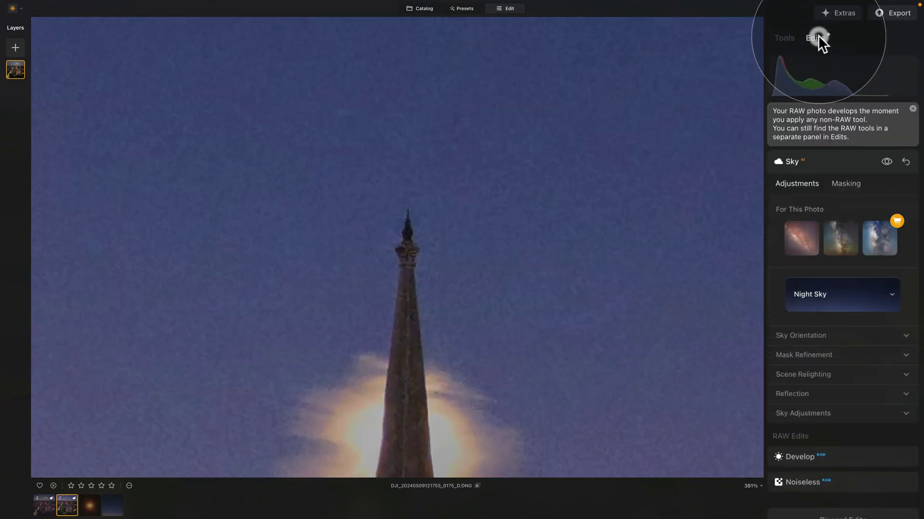
{"action": "left_click", "coordinate": [852, 180]}
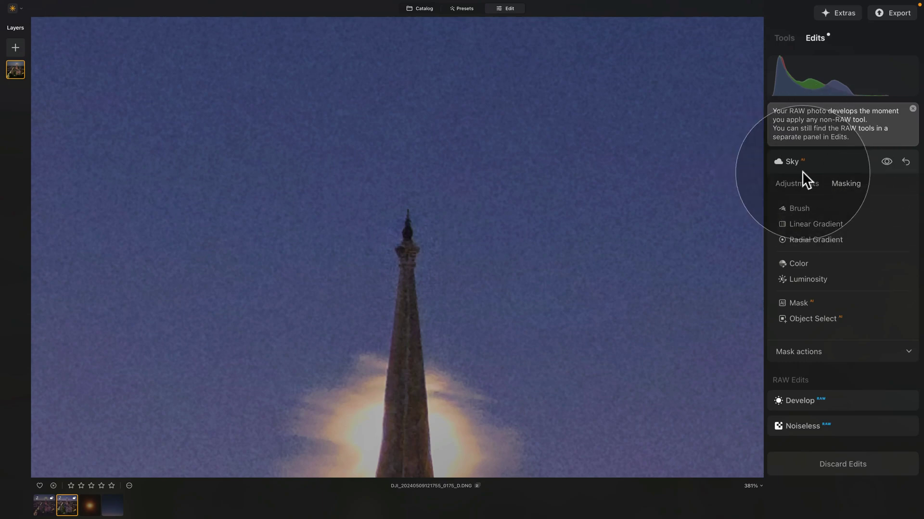
{"action": "left_click", "coordinate": [808, 210]}
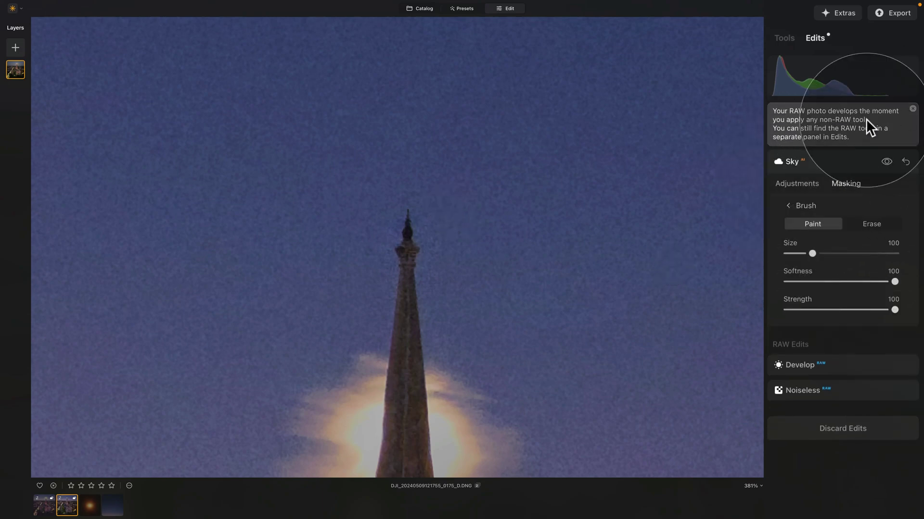
{"action": "left_click", "coordinate": [871, 223]}
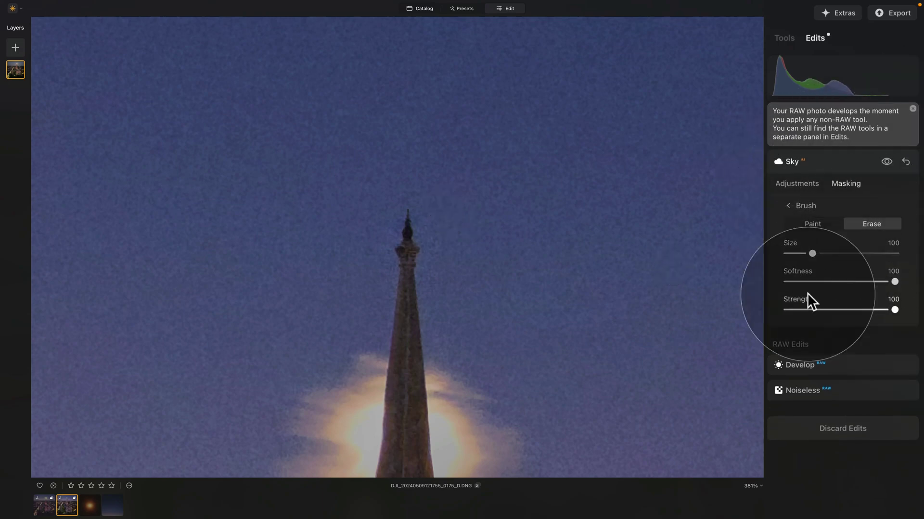
{"action": "left_click", "coordinate": [802, 282]}
{"action": "left_click_drag", "start_coordinate": [801, 281], "coordinate": [793, 282]}
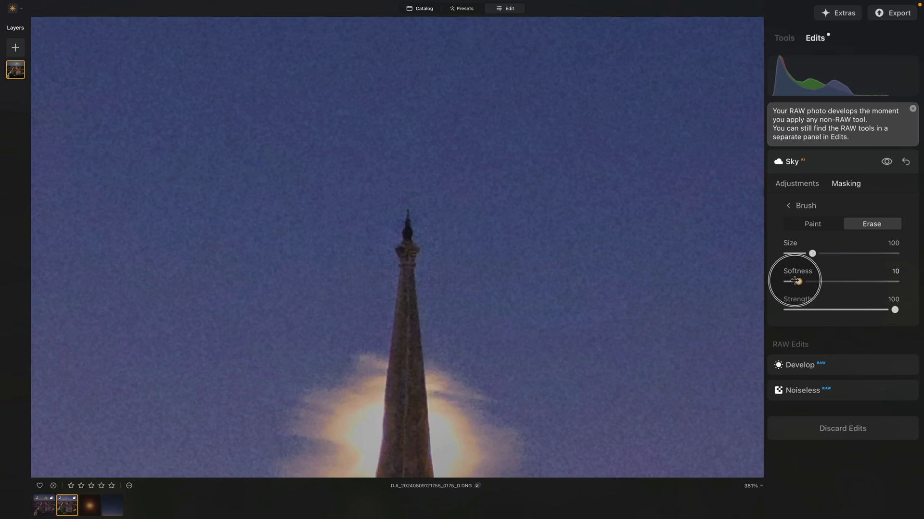
Step: Reduce the eraser brush Size to 18 and erase the sky mask along the thin rod at the spire's tip
{"action": "scroll", "coordinate": [309, 151], "scroll_direction": "up", "scroll_amount": 5}
{"action": "left_click", "coordinate": [789, 254]}
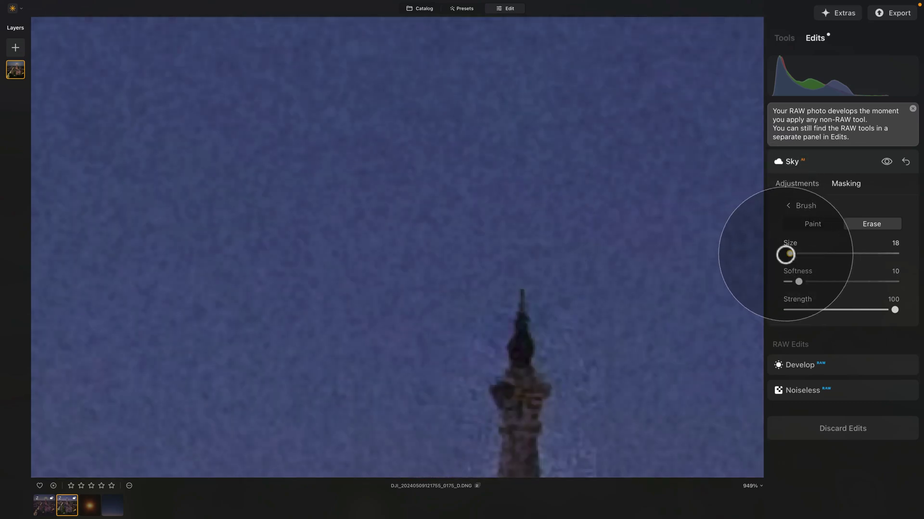
{"action": "left_click", "coordinate": [522, 290]}
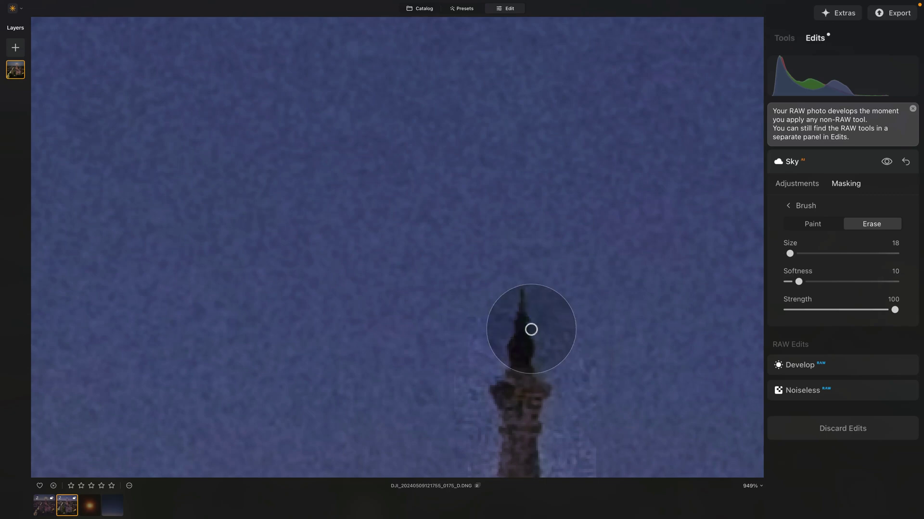
{"action": "left_click", "coordinate": [521, 268]}
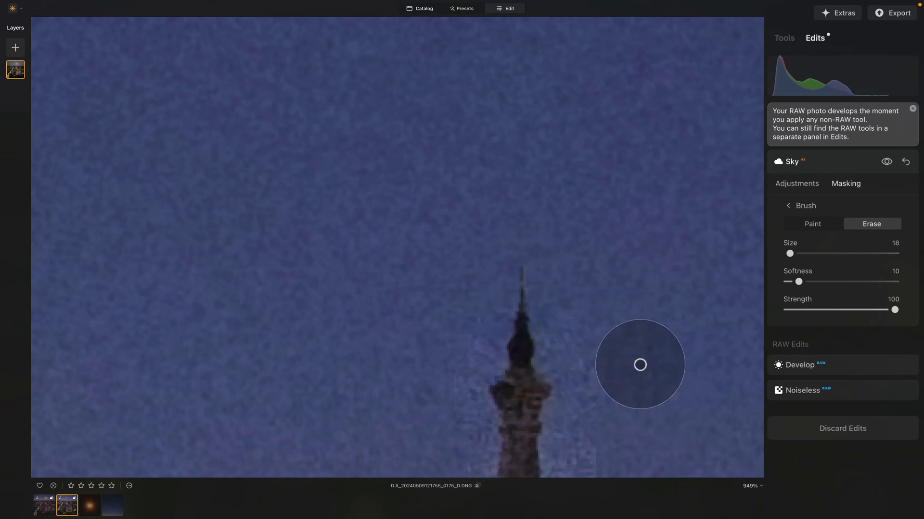
{"action": "left_click", "coordinate": [522, 285]}
{"action": "left_click", "coordinate": [521, 252]}
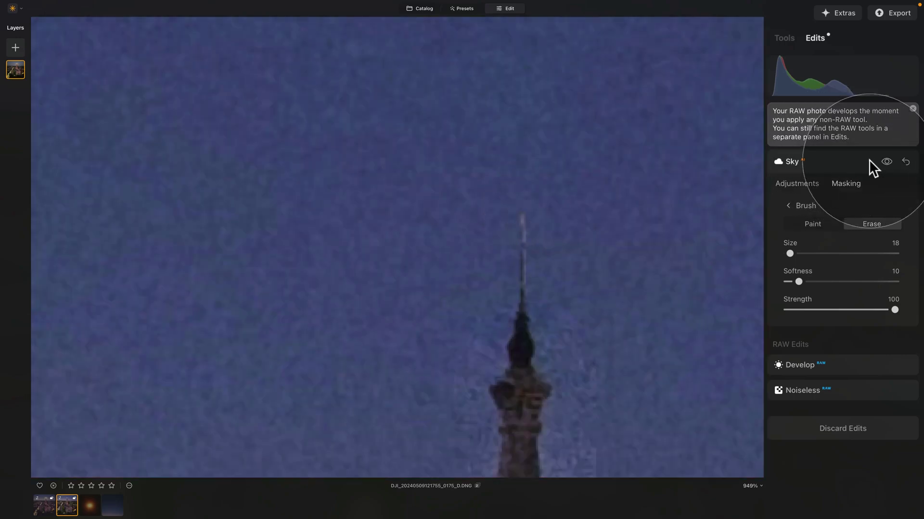
Step: Compare the spire's tip with the Sky effect hidden, and erase the mask over the cross's horizontal arms
{"action": "left_click", "coordinate": [886, 161]}
{"action": "left_click", "coordinate": [886, 161]}
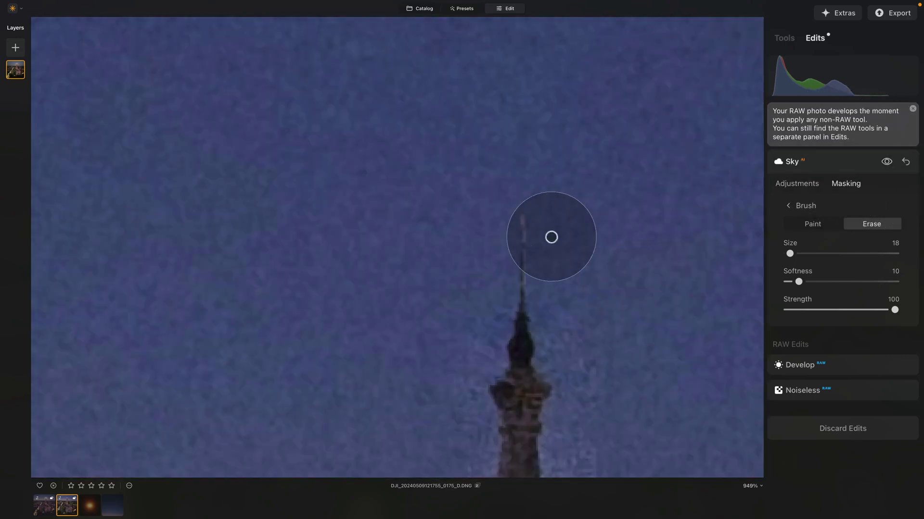
{"action": "left_click", "coordinate": [521, 245]}
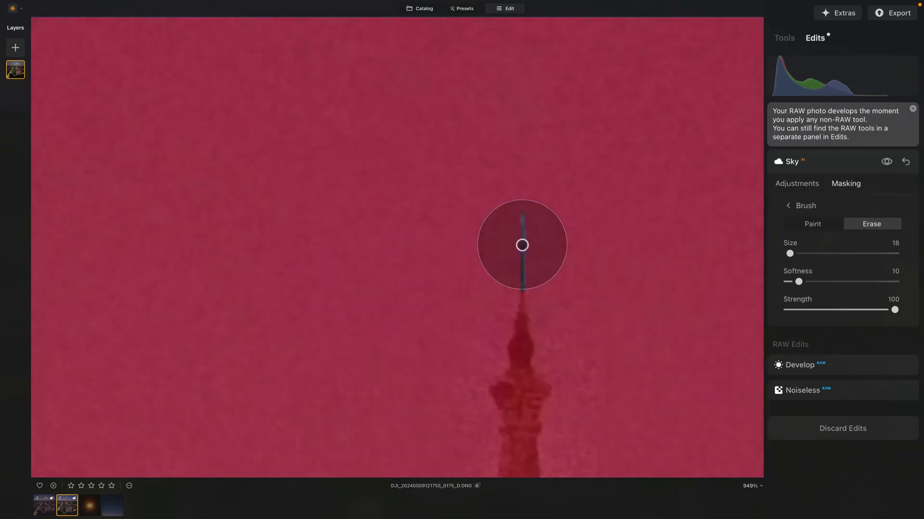
{"action": "left_click", "coordinate": [534, 245]}
{"action": "left_click", "coordinate": [508, 245]}
{"action": "left_click_drag", "start_coordinate": [516, 245], "coordinate": [521, 246]}
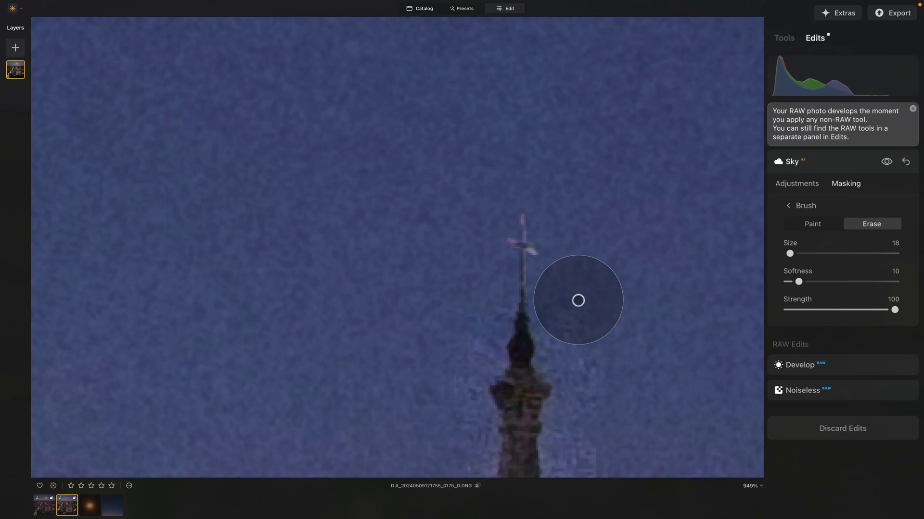
Step: Refine the mask around the spire's cross, erasing its arms and upright and painting back the excess, and fit the photo in view
{"action": "left_click", "coordinate": [887, 161]}
{"action": "left_click", "coordinate": [887, 160]}
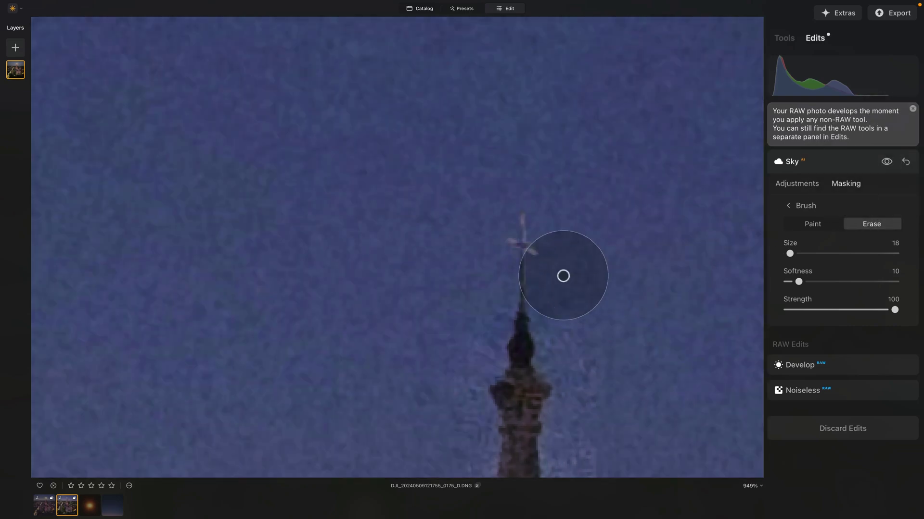
{"action": "left_click_drag", "start_coordinate": [508, 247], "coordinate": [535, 246]}
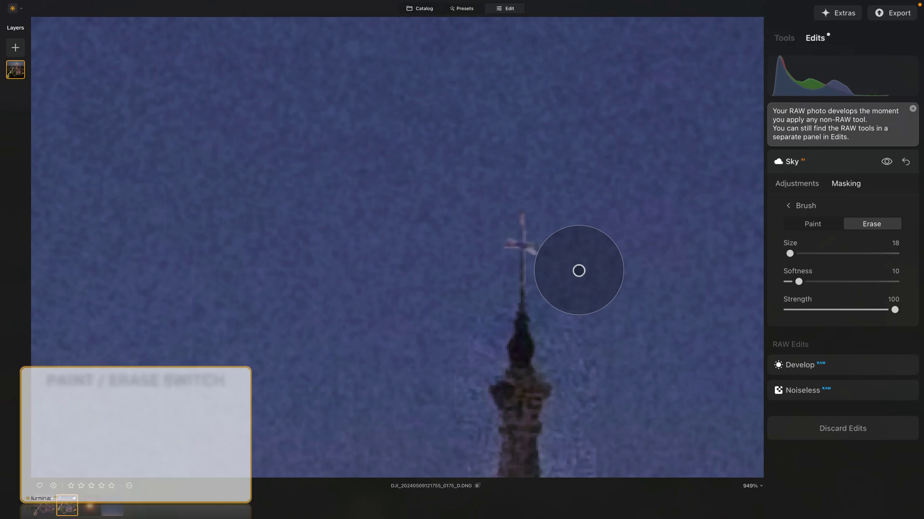
{"action": "mouse_move", "coordinate": [516, 236]}
{"action": "left_mouse_down"}
{"action": "mouse_move", "coordinate": [504, 237]}
{"action": "mouse_move", "coordinate": [538, 251]}
{"action": "left_mouse_up"}
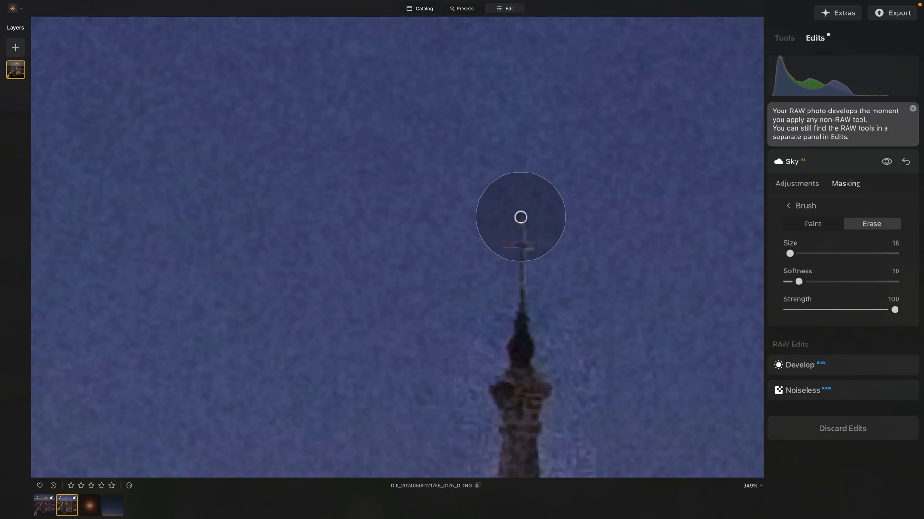
{"action": "mouse_move", "coordinate": [521, 217]}
{"action": "left_mouse_down"}
{"action": "mouse_move", "coordinate": [531, 273]}
{"action": "mouse_move", "coordinate": [522, 304]}
{"action": "left_mouse_up"}
{"action": "left_click", "coordinate": [521, 303]}
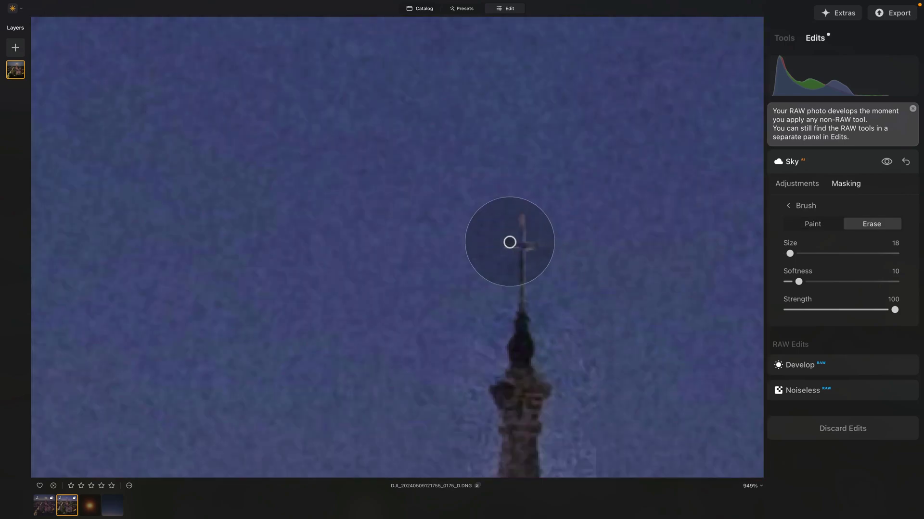
{"action": "left_click_drag", "start_coordinate": [529, 247], "coordinate": [535, 247]}
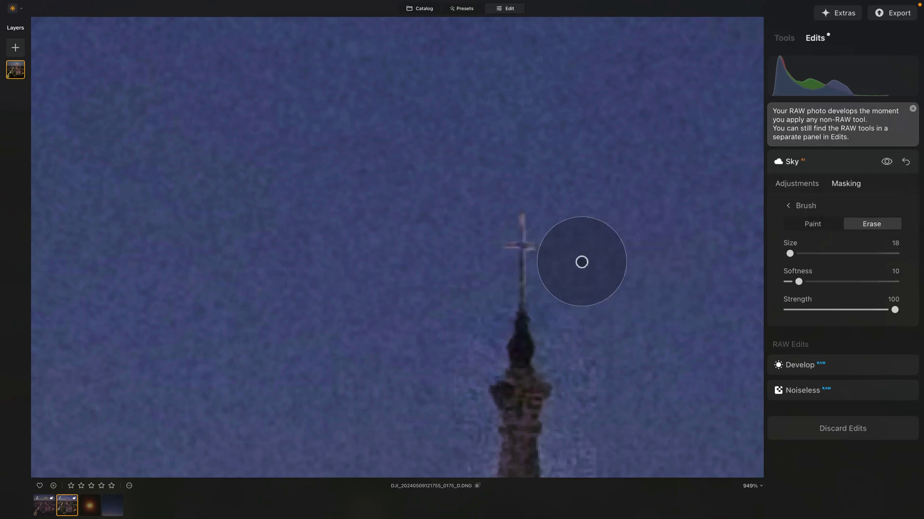
{"action": "key", "text": "super+0"}
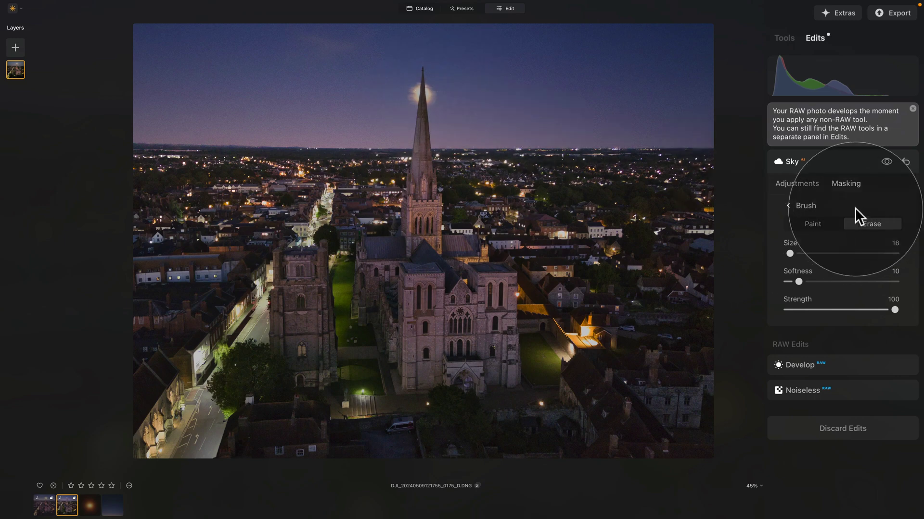
Step: Set the new sky's Grain to 10 in Sky Adjustments and close the Sky tool
{"action": "left_click", "coordinate": [805, 180]}
{"action": "left_click", "coordinate": [812, 413]}
{"action": "left_click_drag", "start_coordinate": [811, 478], "coordinate": [797, 476]}
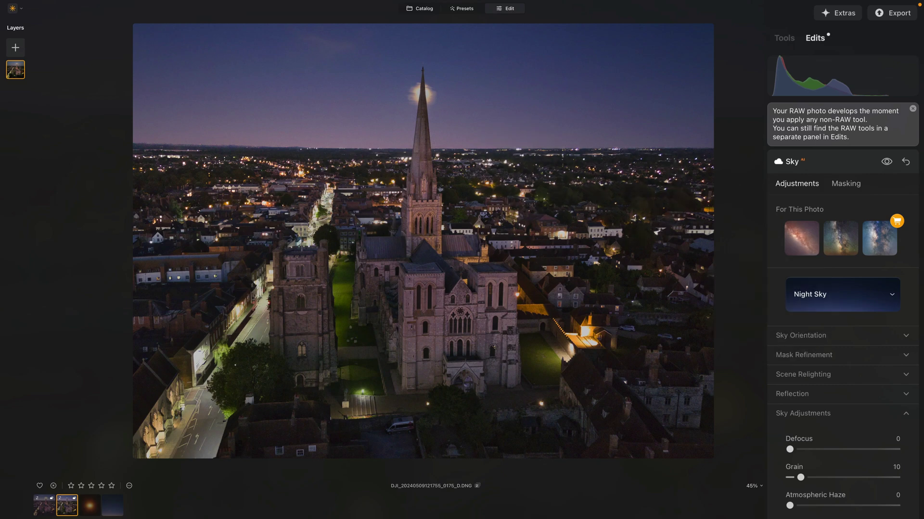
{"action": "left_click", "coordinate": [835, 160]}
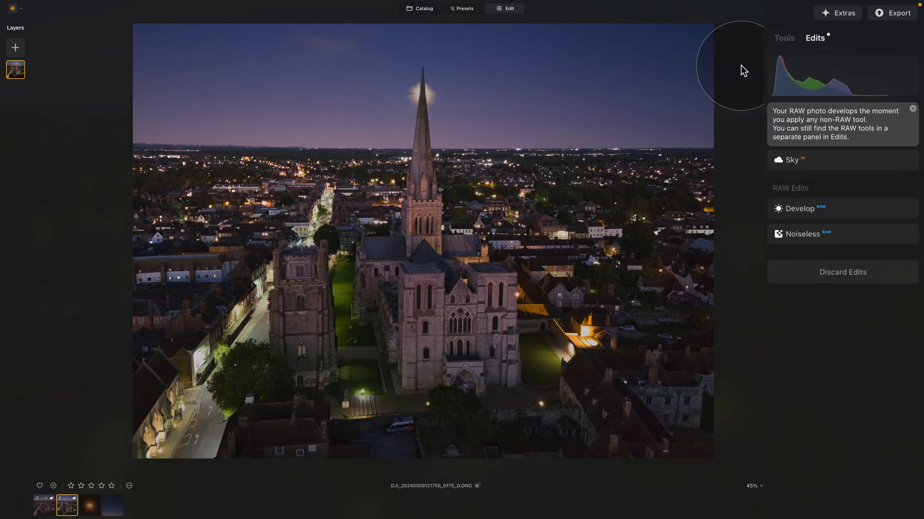
Step: Load the glow image L10 - Overlay.jpg and add it as a new layer over the cathedral photo
{"action": "left_click", "coordinate": [785, 37]}
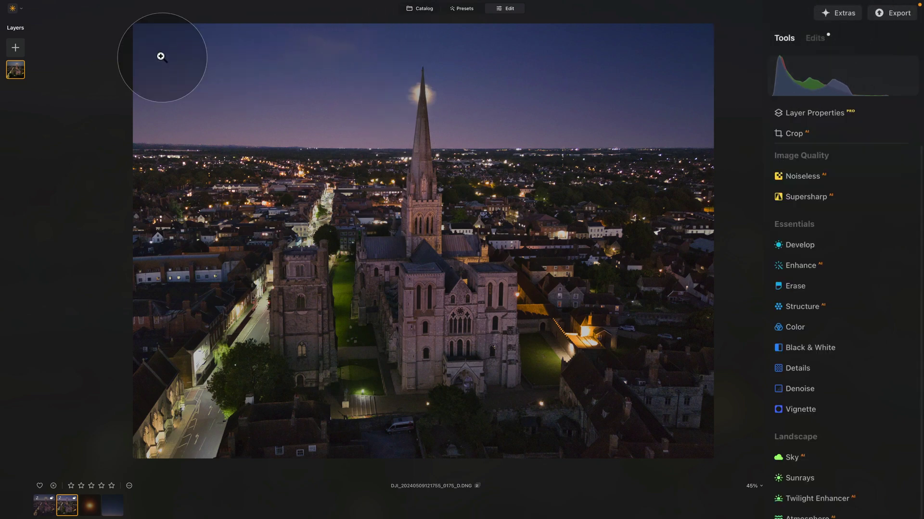
{"action": "left_click", "coordinate": [15, 46]}
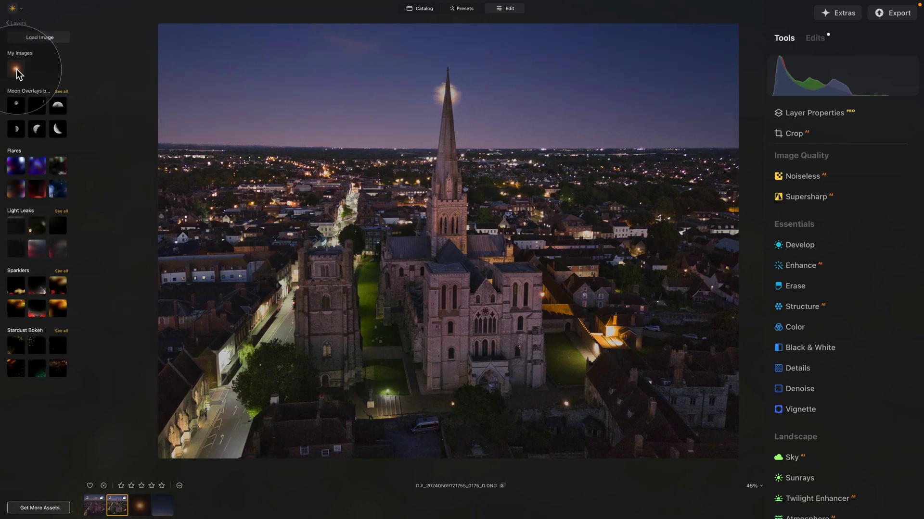
{"action": "left_click", "coordinate": [44, 37]}
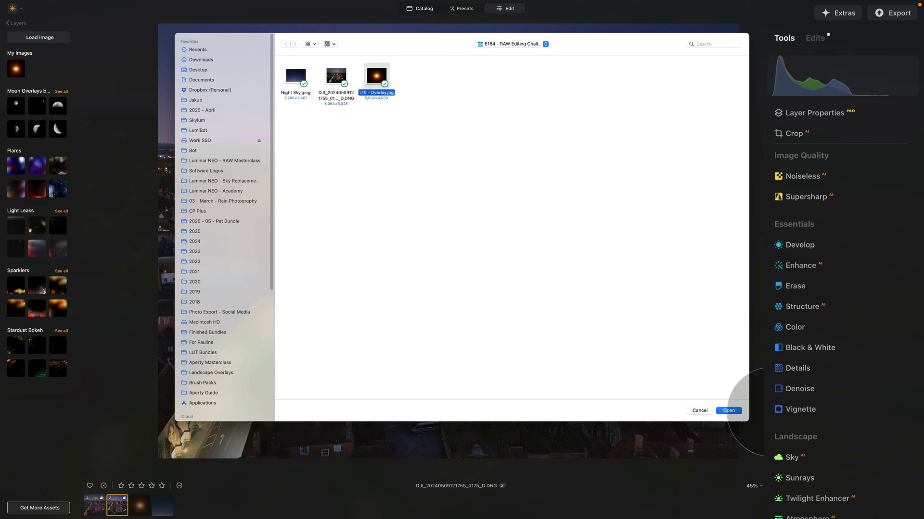
{"action": "left_click", "coordinate": [728, 410]}
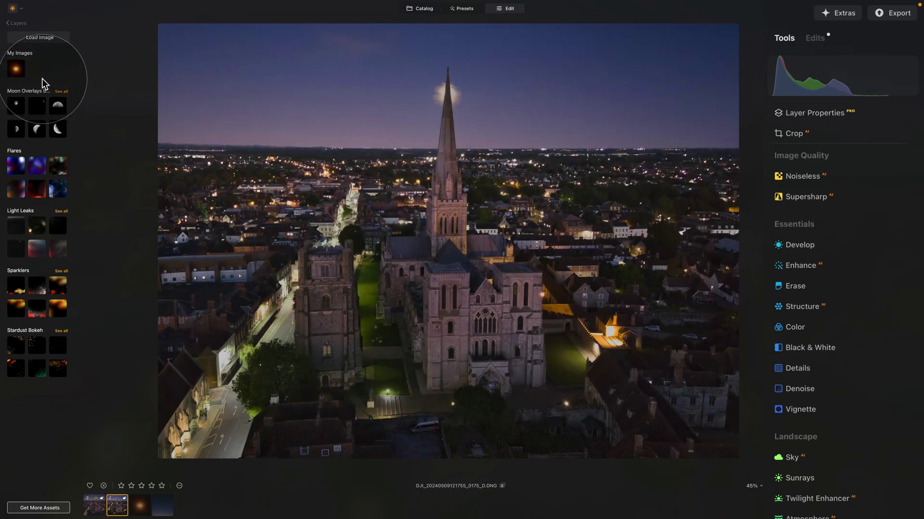
{"action": "left_click", "coordinate": [17, 70]}
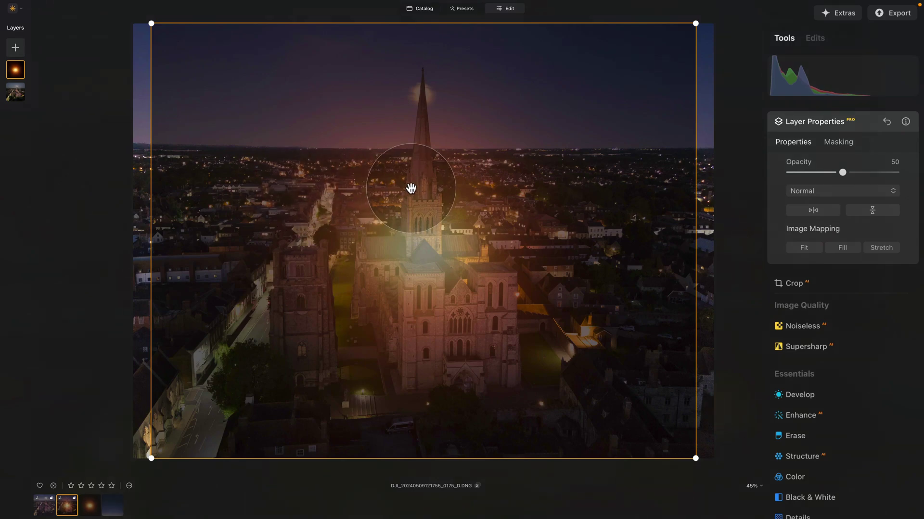
Step: Scale the overlay layer down to about a quarter of the photo's width and center its glow on the light behind the spire
{"action": "left_click_drag", "start_coordinate": [696, 23], "coordinate": [302, 338]}
{"action": "left_click_drag", "start_coordinate": [266, 387], "coordinate": [454, 77]}
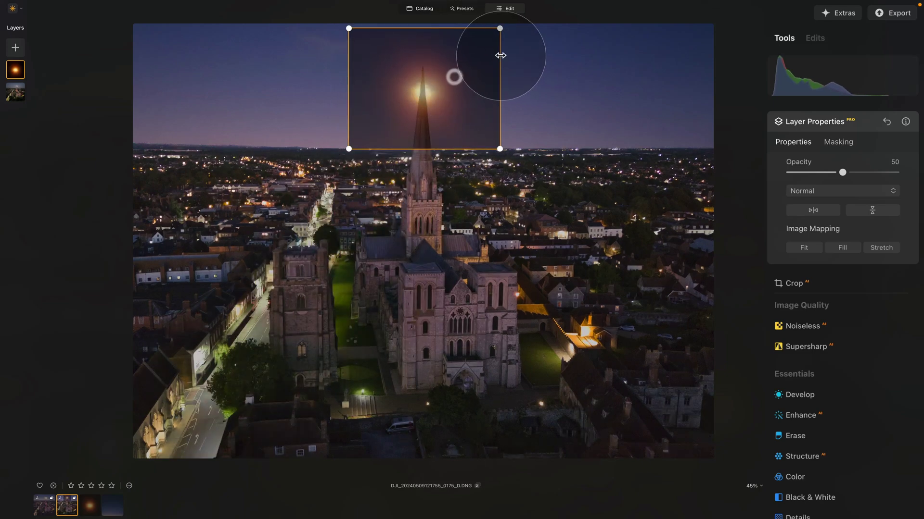
{"action": "left_click_drag", "start_coordinate": [499, 28], "coordinate": [503, 27]}
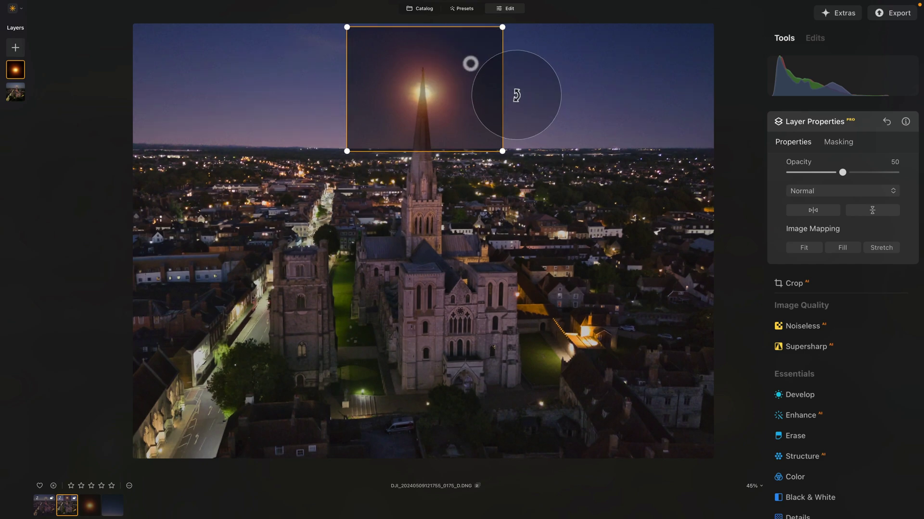
{"action": "scroll", "coordinate": [435, 55], "scroll_direction": "up", "scroll_amount": 5}
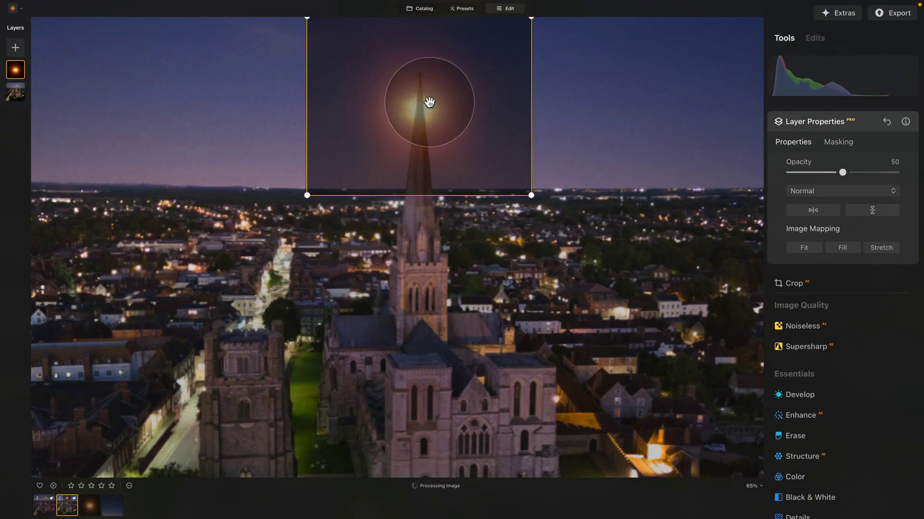
{"action": "left_click_drag", "start_coordinate": [415, 103], "coordinate": [422, 102]}
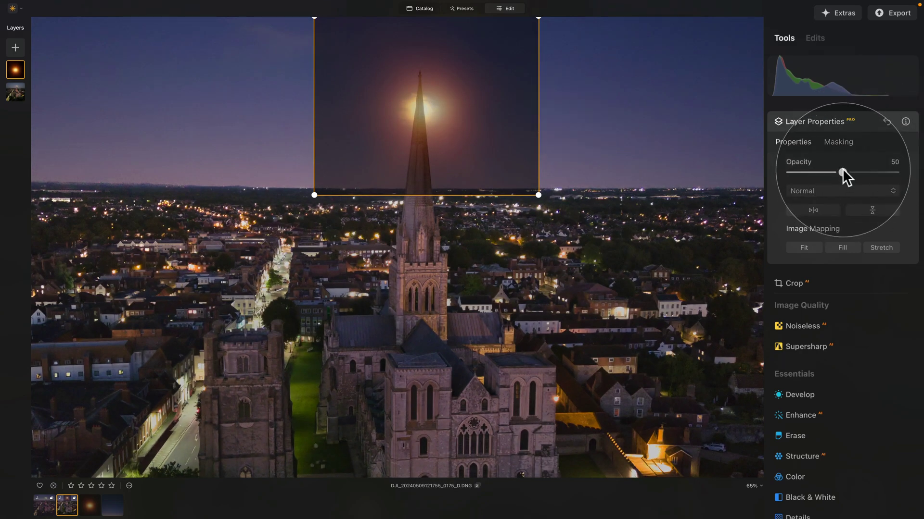
Step: Set the overlay layer's Opacity to 100 and blend mode to Screen, and realign its glow with the spire
{"action": "left_click_drag", "start_coordinate": [842, 172], "coordinate": [895, 172]}
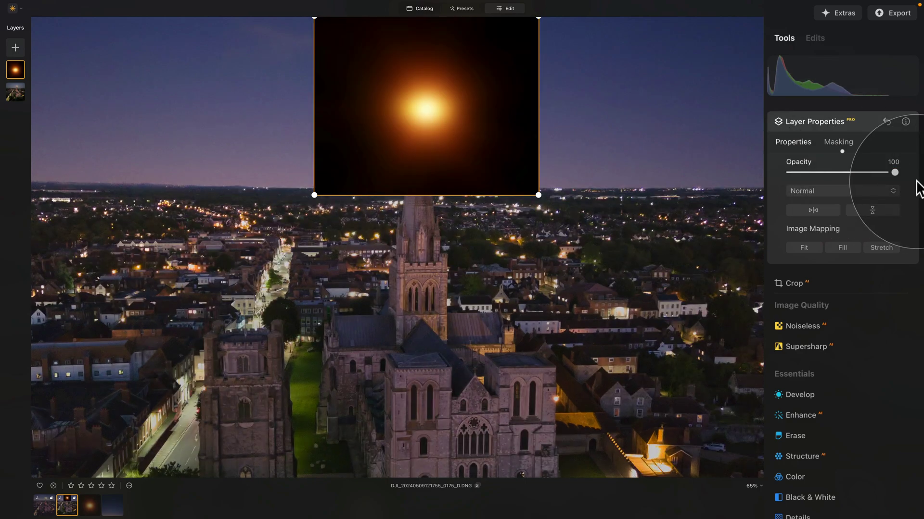
{"action": "left_click", "coordinate": [856, 190]}
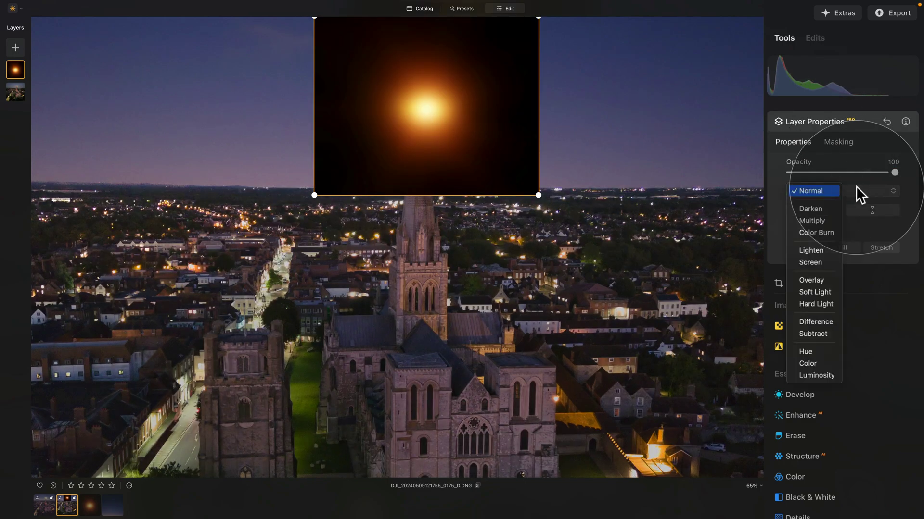
{"action": "left_click", "coordinate": [811, 263]}
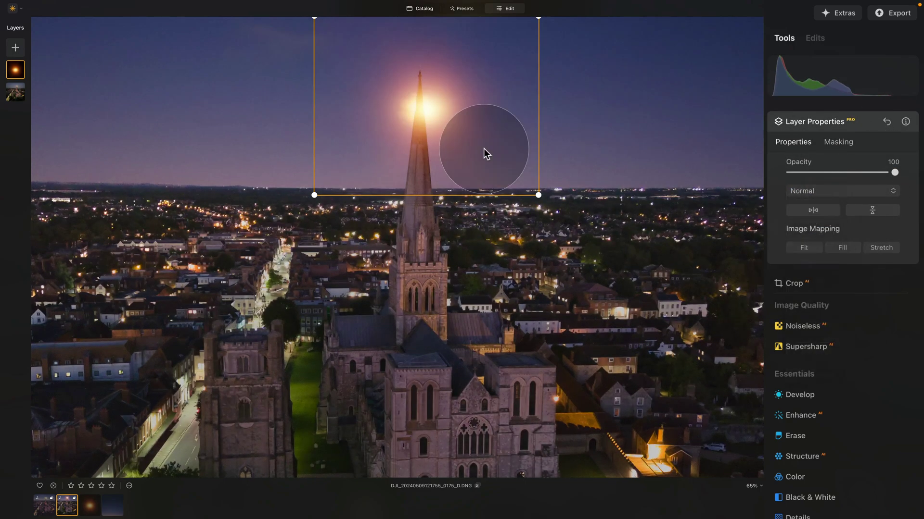
{"action": "left_click_drag", "start_coordinate": [477, 107], "coordinate": [482, 103]}
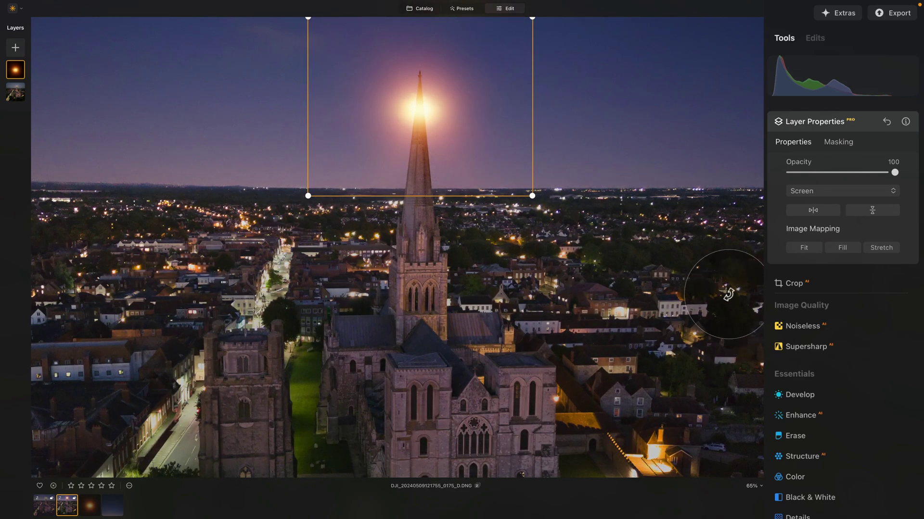
Step: Preview the overlay at Opacity 0, return it to 100, and move the glow into the open sky beside the spire
{"action": "scroll", "coordinate": [465, 132], "scroll_direction": "down", "scroll_amount": 2}
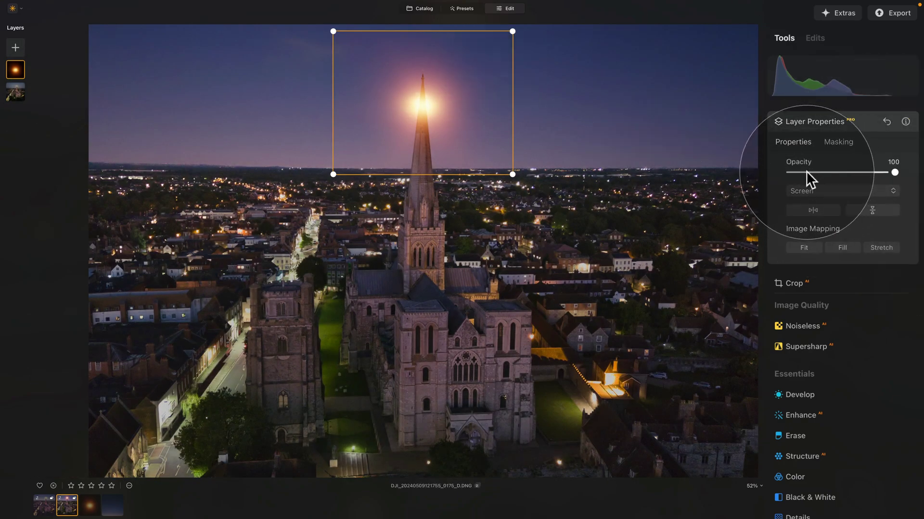
{"action": "left_click_drag", "start_coordinate": [810, 173], "coordinate": [762, 158]}
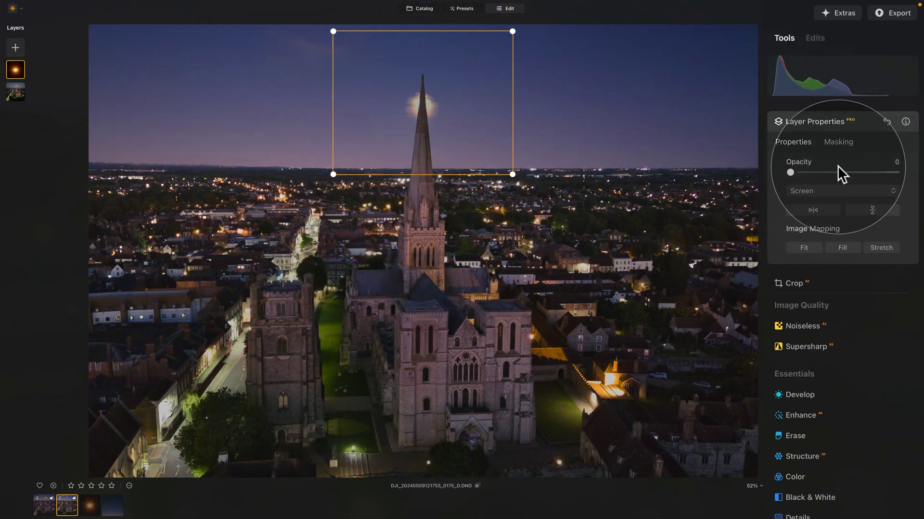
{"action": "left_click_drag", "start_coordinate": [870, 174], "coordinate": [904, 177]}
{"action": "left_click_drag", "start_coordinate": [423, 103], "coordinate": [557, 103]}
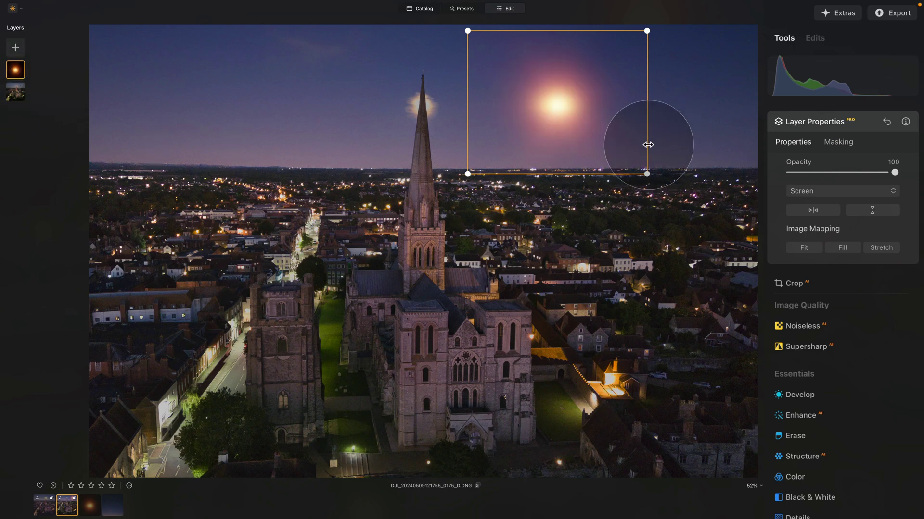
Step: Set the overlay layer's Orange hue to 36 in the HSL section of the Color tool
{"action": "scroll", "coordinate": [813, 378], "scroll_direction": "down", "scroll_amount": 2}
{"action": "left_click", "coordinate": [808, 420]}
{"action": "left_click", "coordinate": [817, 346]}
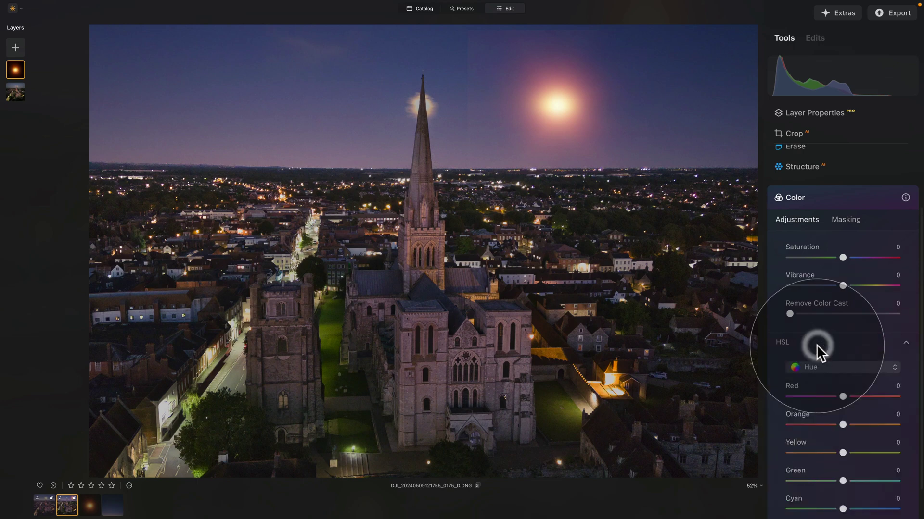
{"action": "scroll", "coordinate": [816, 344], "scroll_direction": "down", "scroll_amount": 1}
{"action": "scroll", "coordinate": [816, 348], "scroll_direction": "down", "scroll_amount": 1}
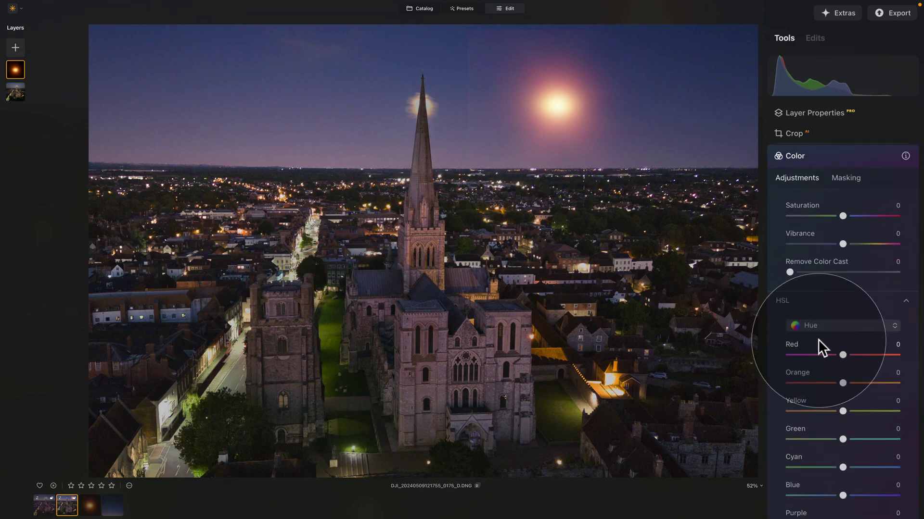
{"action": "scroll", "coordinate": [817, 339], "scroll_direction": "down", "scroll_amount": 5}
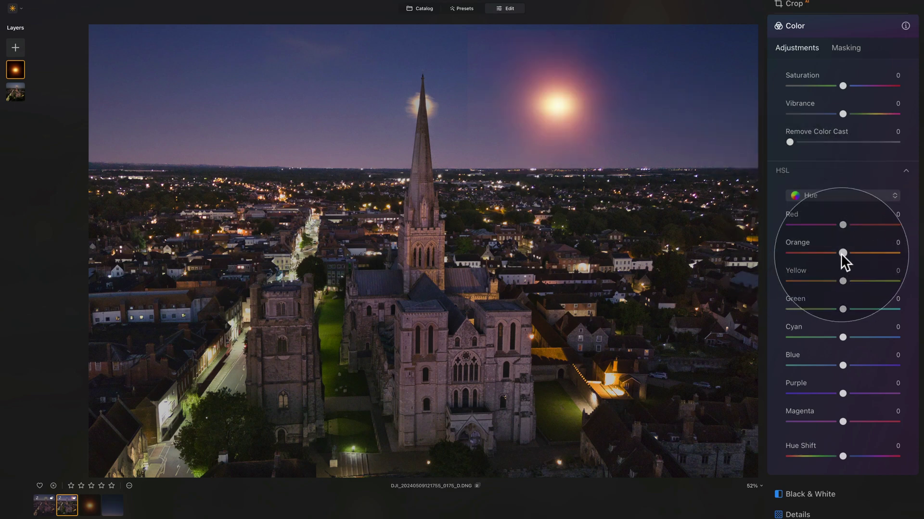
{"action": "left_click_drag", "start_coordinate": [841, 251], "coordinate": [862, 253]}
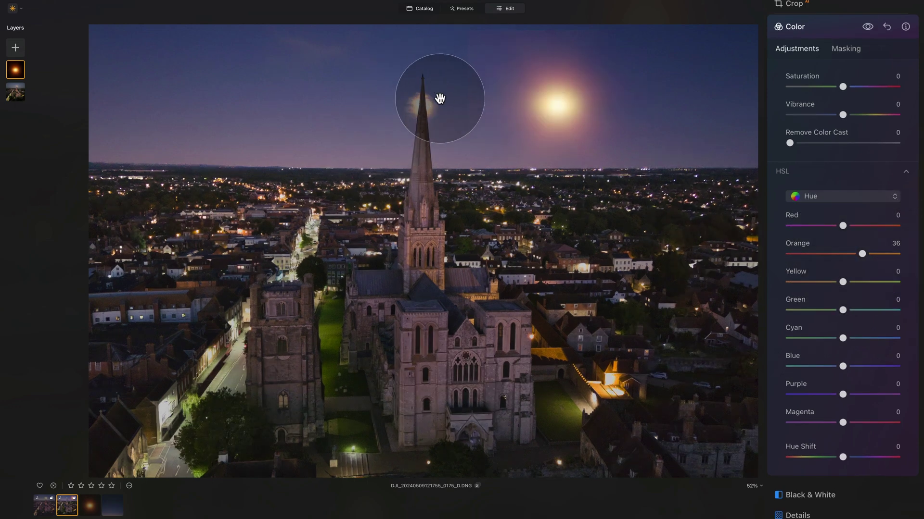
Step: Set the overlay's HSL Orange hue to 50, and its HSL saturation to -40 for Red and -20 for Orange
{"action": "left_click_drag", "start_coordinate": [864, 251], "coordinate": [869, 251]}
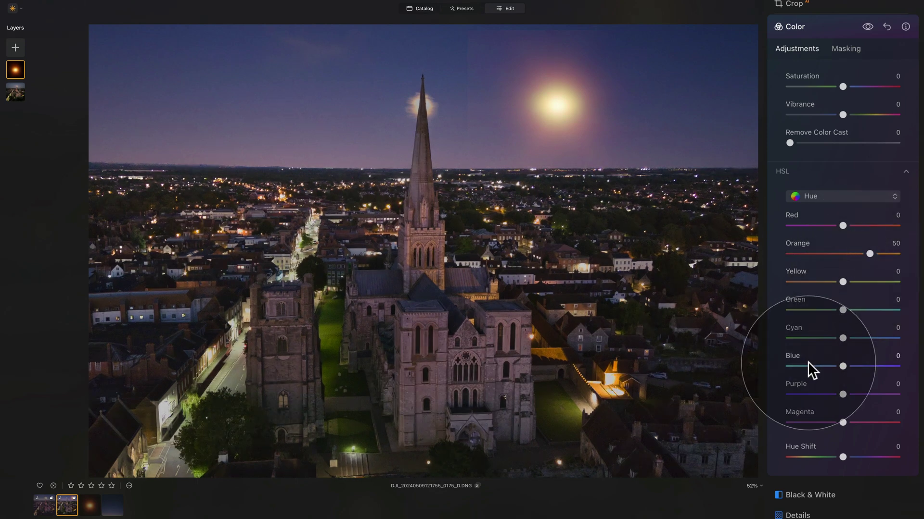
{"action": "left_click", "coordinate": [832, 196]}
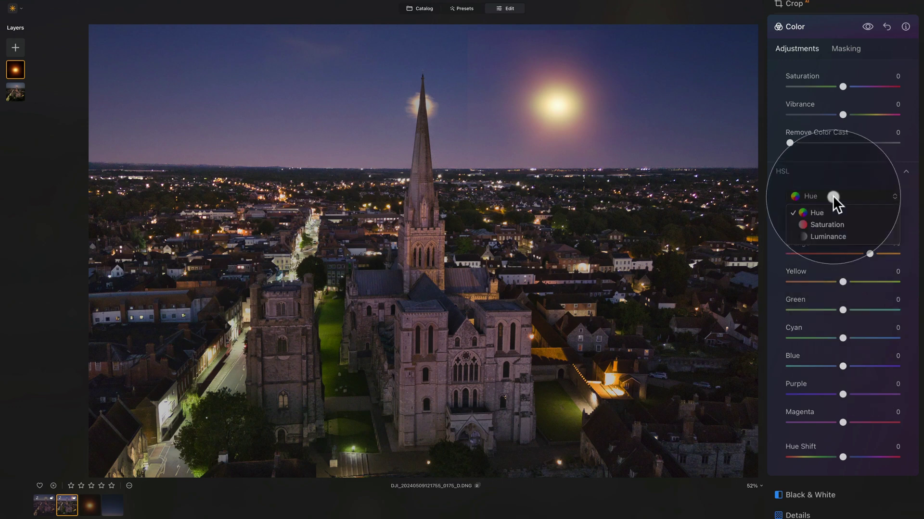
{"action": "left_click", "coordinate": [830, 223]}
{"action": "left_click", "coordinate": [820, 225]}
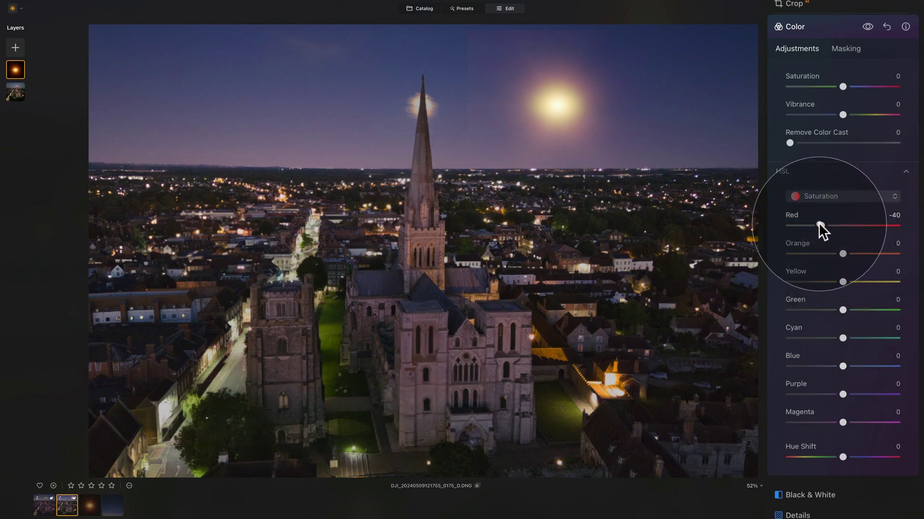
{"action": "left_click_drag", "start_coordinate": [823, 223], "coordinate": [820, 224]}
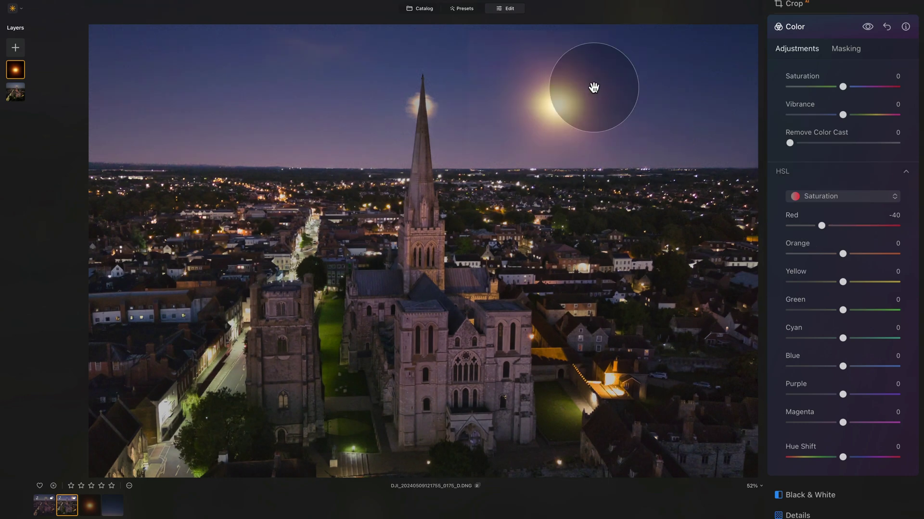
{"action": "left_click", "coordinate": [821, 253]}
{"action": "left_click_drag", "start_coordinate": [823, 254], "coordinate": [831, 253]}
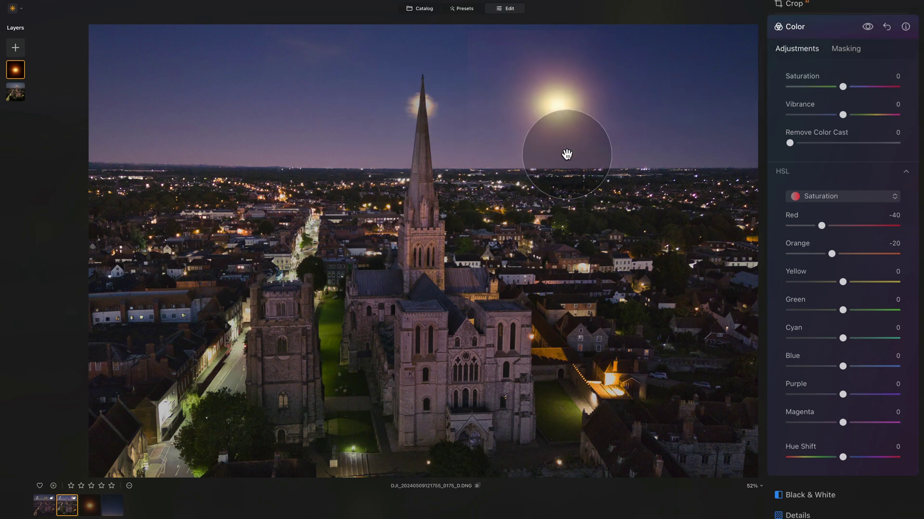
Step: Move the overlay layer's glow from the open sky back to the upper spire, centered on the original light
{"action": "scroll", "coordinate": [830, 69], "scroll_direction": "up", "scroll_amount": 1}
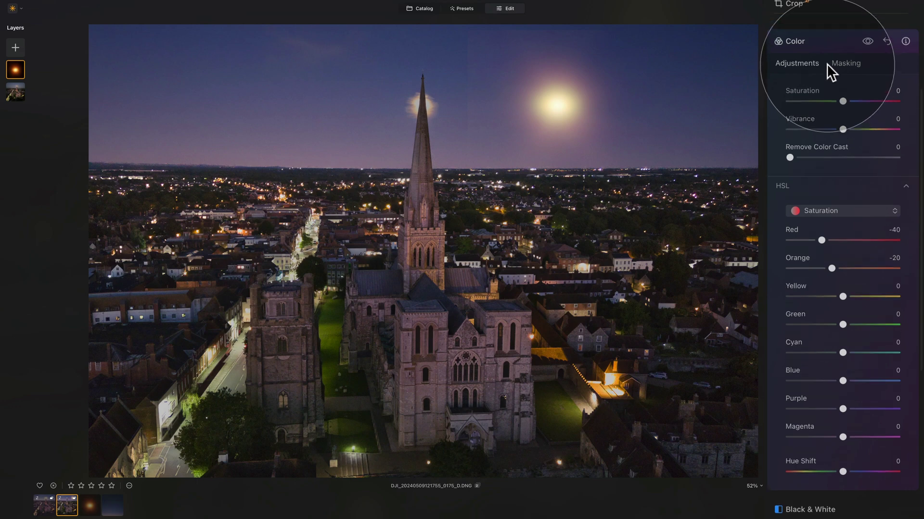
{"action": "left_click", "coordinate": [809, 42]}
{"action": "scroll", "coordinate": [816, 51], "scroll_direction": "up", "scroll_amount": 6}
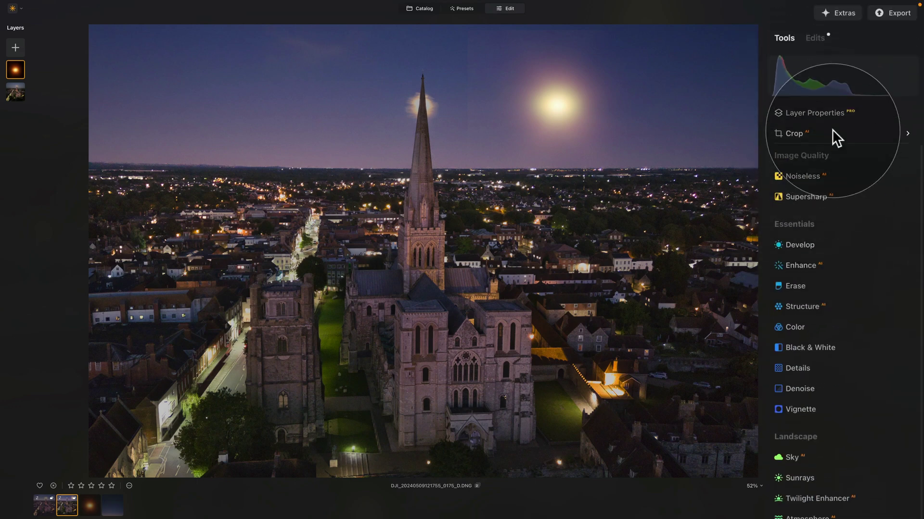
{"action": "left_click", "coordinate": [814, 113]}
{"action": "left_click_drag", "start_coordinate": [580, 102], "coordinate": [445, 103]}
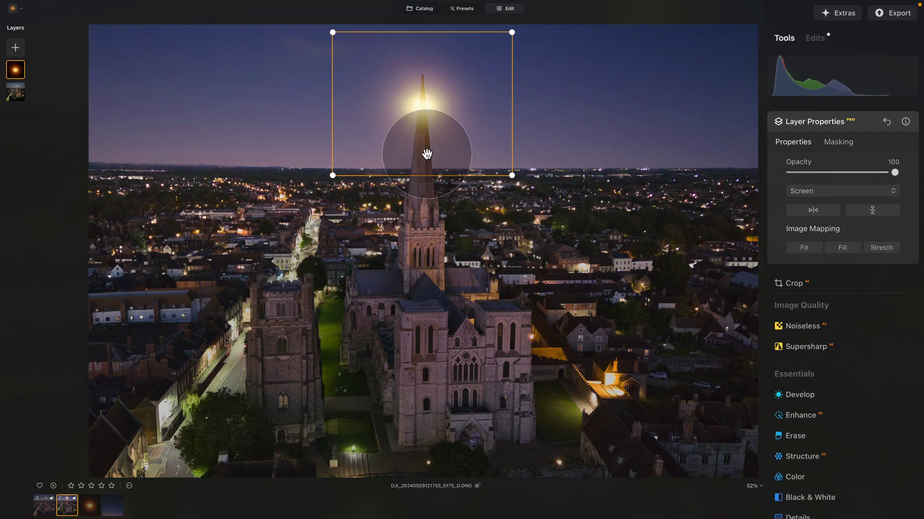
{"action": "scroll", "coordinate": [393, 87], "scroll_direction": "up", "scroll_amount": 5}
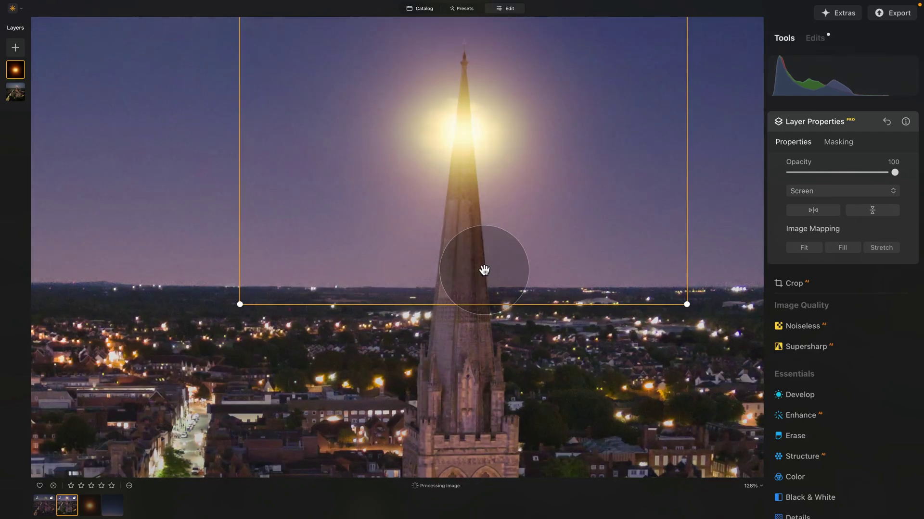
{"action": "left_click_drag", "start_coordinate": [598, 113], "coordinate": [522, 111]}
Step: Set up a brush mask for the overlay layer in Erase mode with Softness 5
{"action": "left_click", "coordinate": [843, 141]}
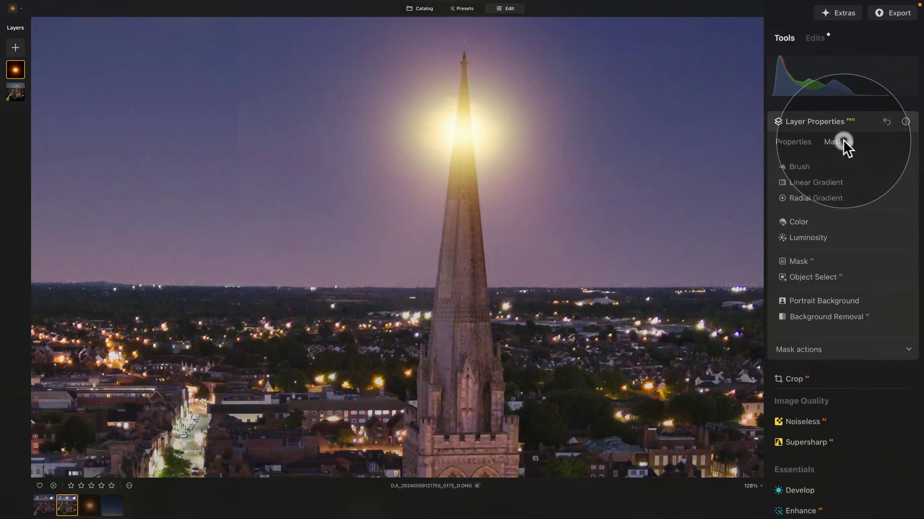
{"action": "left_click", "coordinate": [793, 163]}
{"action": "left_click", "coordinate": [871, 183]}
{"action": "left_click", "coordinate": [795, 239]}
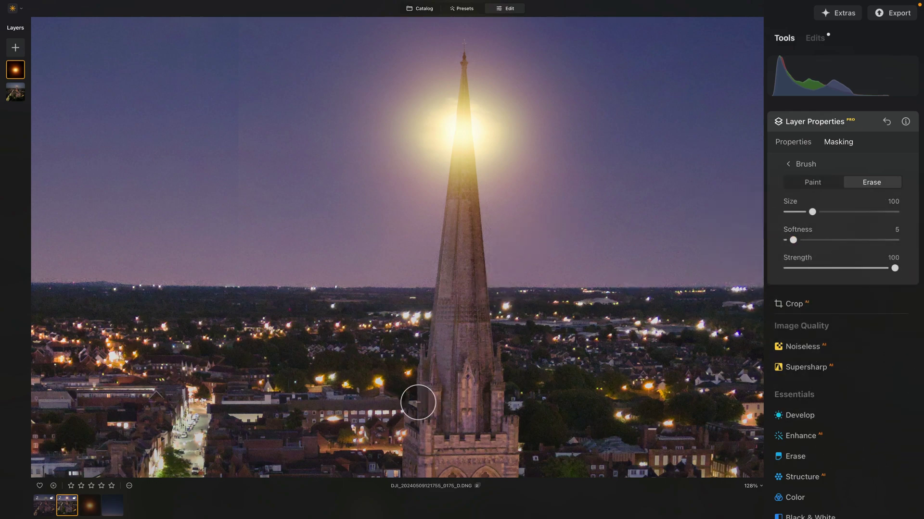
Step: Erase the overlay along the spire's left edge with one straight brush stroke from the base up to just below the finial
{"action": "scroll", "coordinate": [412, 385], "scroll_direction": "up", "scroll_amount": 3}
{"action": "scroll", "coordinate": [412, 384], "scroll_direction": "up", "scroll_amount": 6}
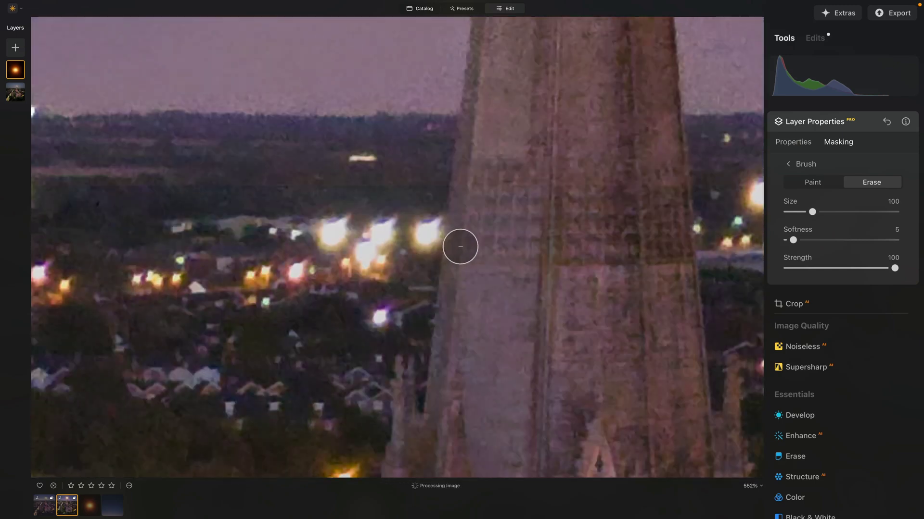
{"action": "left_click_drag", "start_coordinate": [536, 242], "coordinate": [505, 302]}
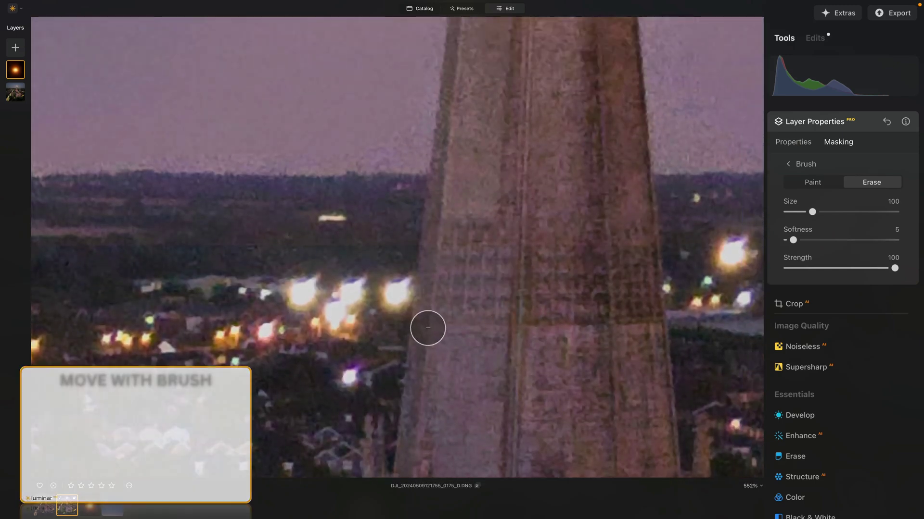
{"action": "left_click_drag", "start_coordinate": [509, 120], "coordinate": [516, 360]}
{"action": "mouse_move", "coordinate": [513, 173]}
{"action": "left_mouse_down"}
{"action": "mouse_move", "coordinate": [509, 282]}
{"action": "mouse_move", "coordinate": [488, 319]}
{"action": "mouse_move", "coordinate": [488, 304]}
{"action": "left_mouse_up"}
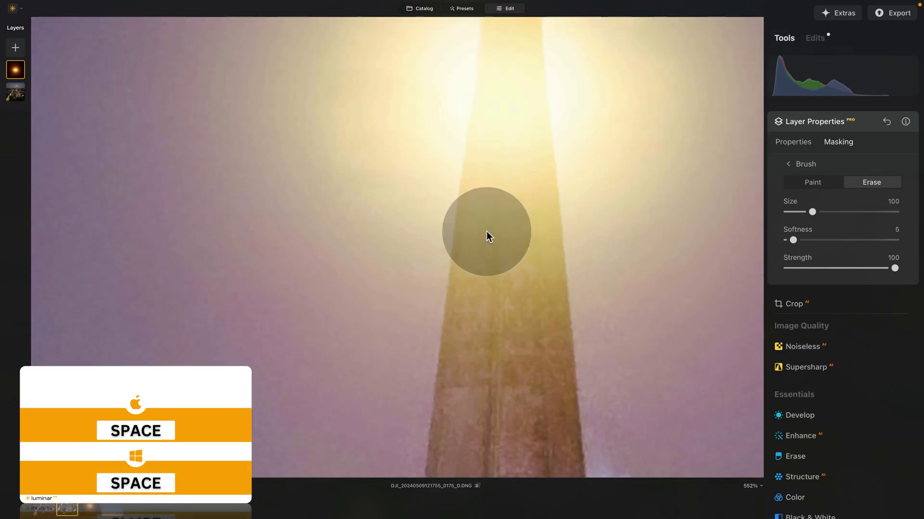
{"action": "left_click_drag", "start_coordinate": [500, 130], "coordinate": [490, 280]}
{"action": "left_click_drag", "start_coordinate": [495, 169], "coordinate": [489, 236]}
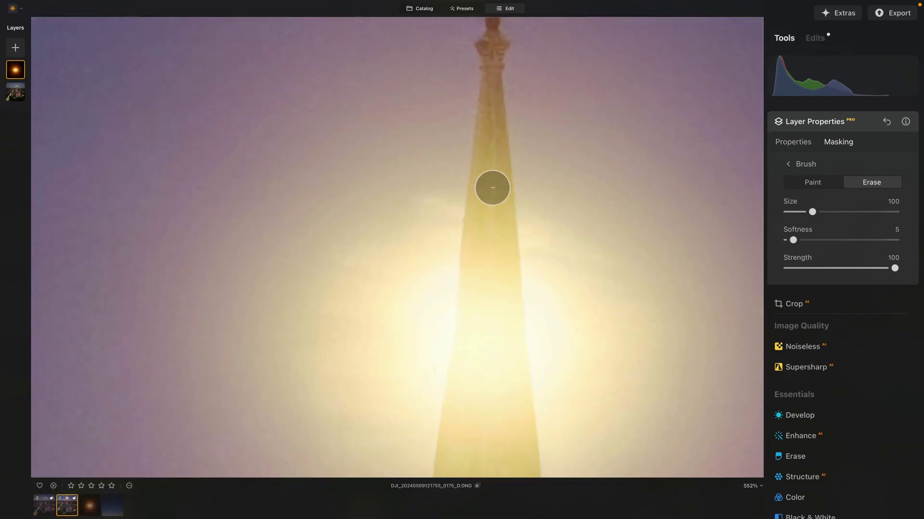
{"action": "left_click_drag", "start_coordinate": [489, 156], "coordinate": [486, 186]}
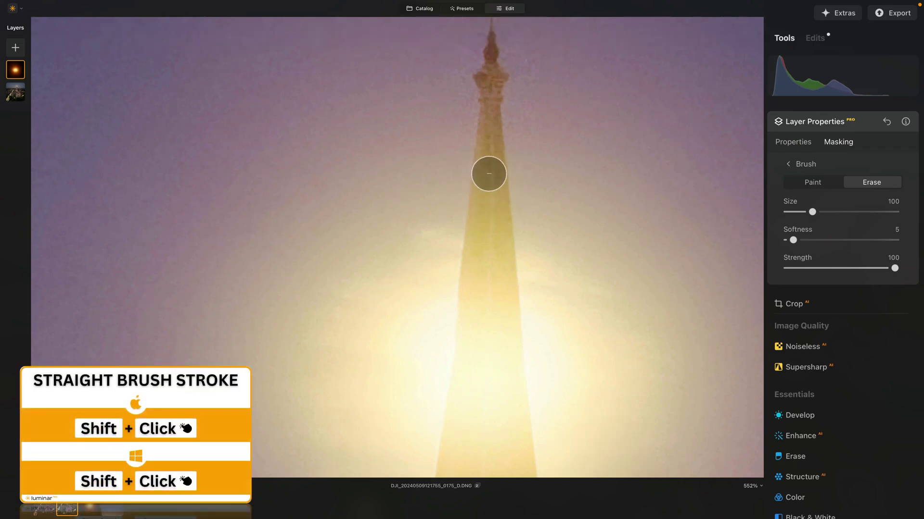
{"action": "left_click", "coordinate": [488, 174], "text": "shift"}
{"action": "mouse_move", "coordinate": [606, 311]}
{"action": "left_mouse_down"}
{"action": "mouse_move", "coordinate": [536, 32]}
{"action": "mouse_move", "coordinate": [579, 253]}
{"action": "left_mouse_up"}
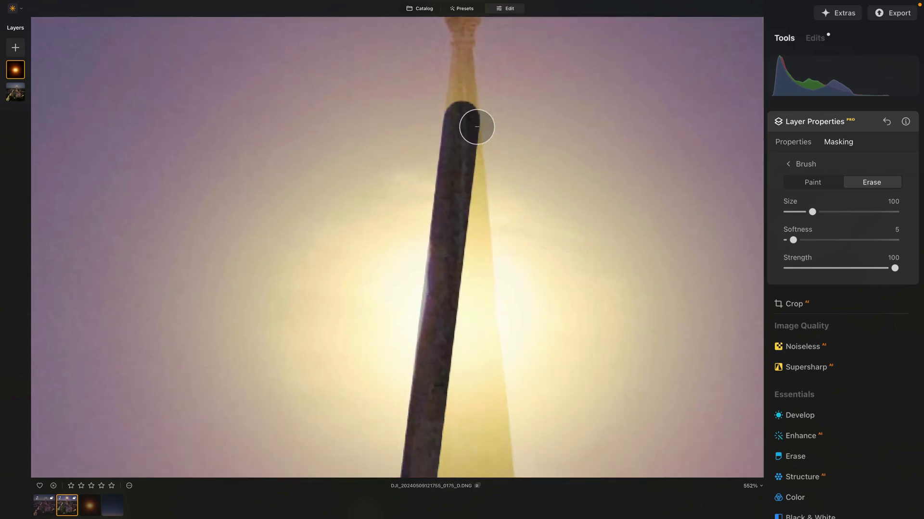
Step: Erase the overlay along the spire's right edge with a straight brush stroke, meeting the left stroke near the top
{"action": "scroll", "coordinate": [564, 310], "scroll_direction": "down", "scroll_amount": 15}
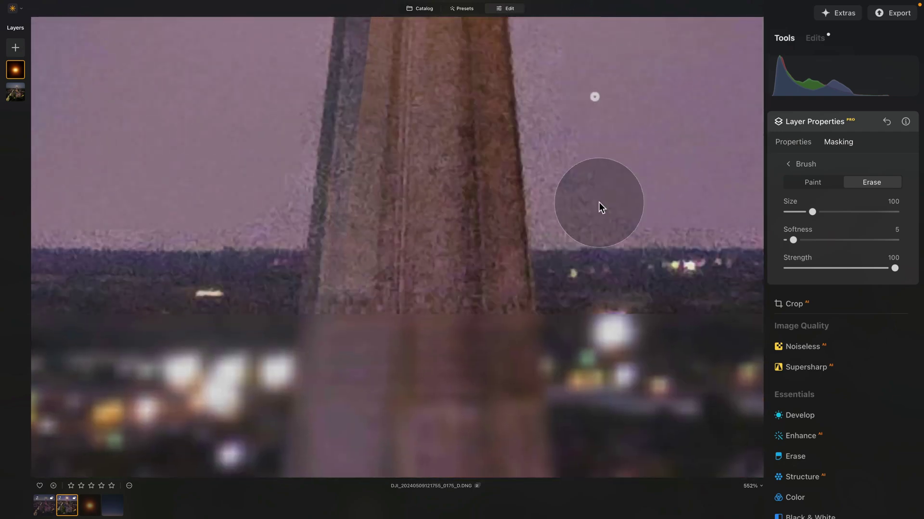
{"action": "scroll", "coordinate": [579, 157], "scroll_direction": "down", "scroll_amount": 3}
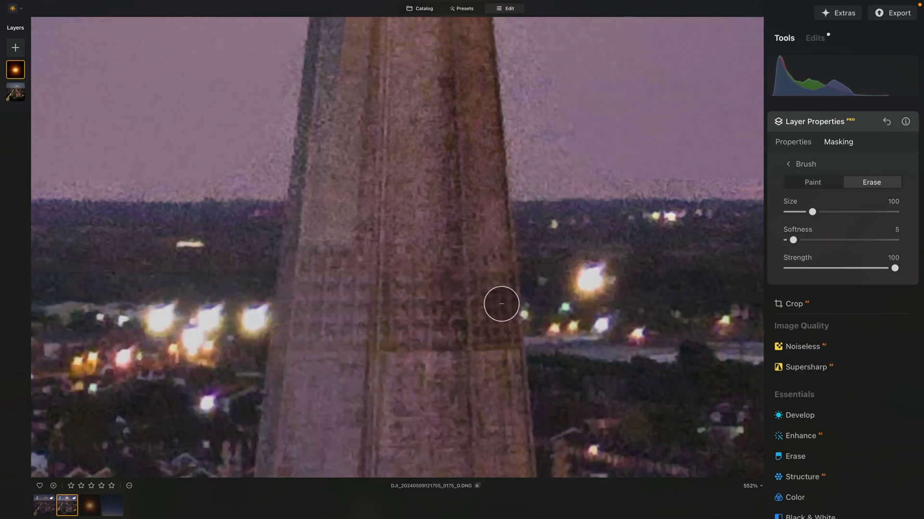
{"action": "scroll", "coordinate": [500, 303], "scroll_direction": "up", "scroll_amount": 20}
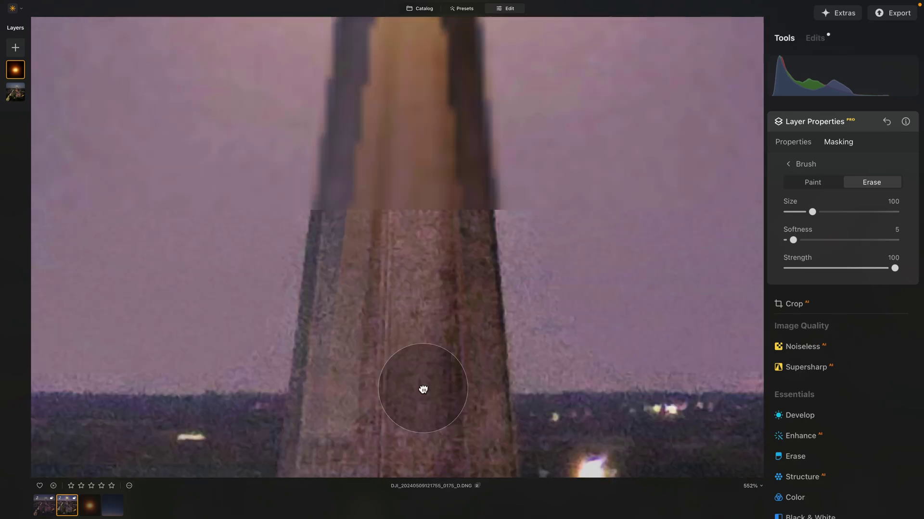
{"action": "scroll", "coordinate": [477, 253], "scroll_direction": "down", "scroll_amount": 10}
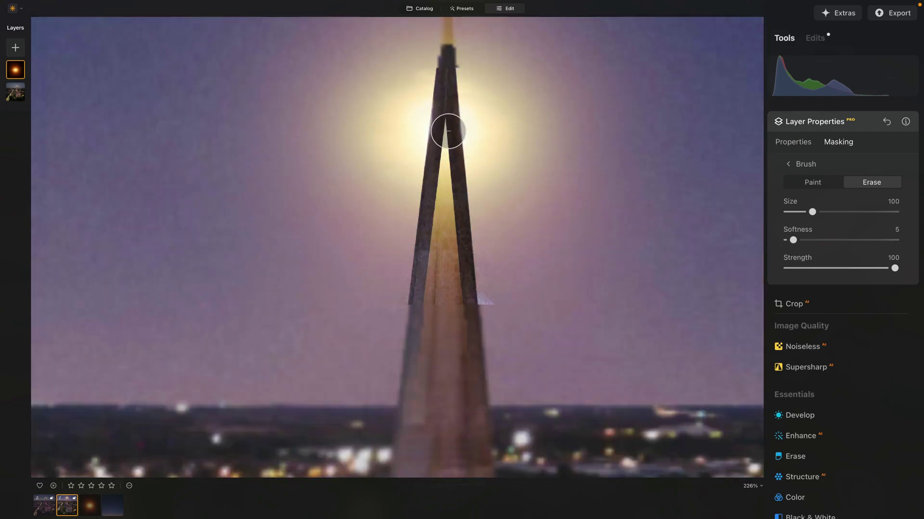
Step: Reduce the erase brush, then clear the overlay from the gap between the two edge strokes with straight strokes at Size 52
{"action": "key", "text": "bracketleft"}
{"action": "key", "text": "bracketleft"}
{"action": "key", "text": "bracketleft"}
{"action": "key", "text": "bracketleft"}
{"action": "key", "text": "bracketleft"}
{"action": "key", "text": "bracketleft"}
{"action": "key", "text": "bracketleft"}
{"action": "key", "text": "bracketleft"}
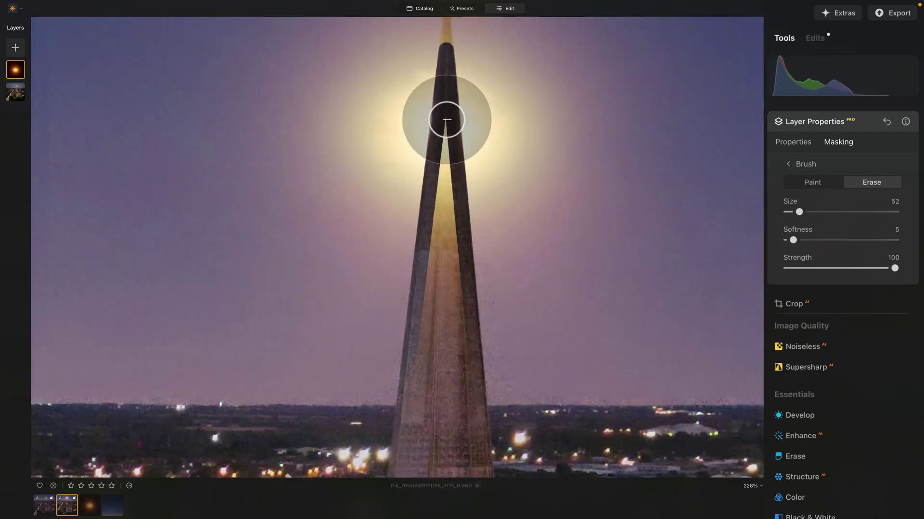
{"action": "left_click", "coordinate": [413, 427], "text": "shift"}
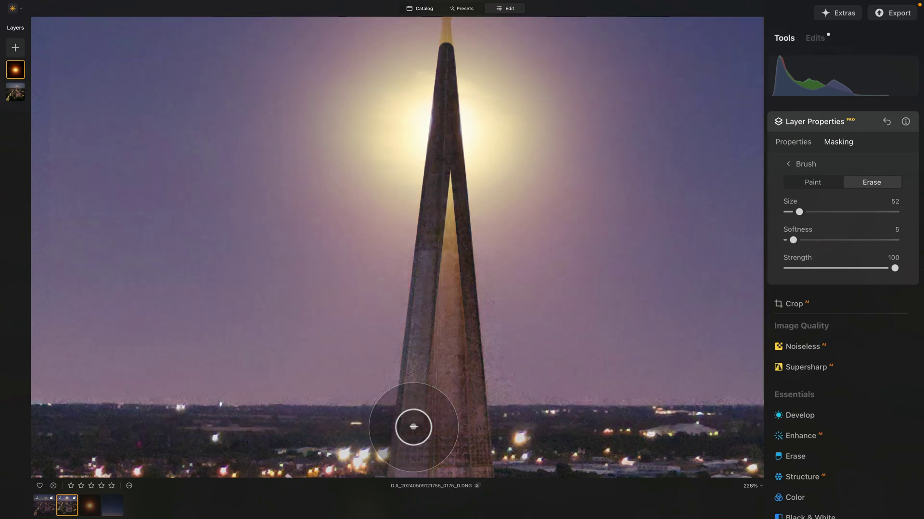
{"action": "left_click_drag", "start_coordinate": [437, 428], "coordinate": [469, 426]}
{"action": "left_click", "coordinate": [448, 171], "text": "shift"}
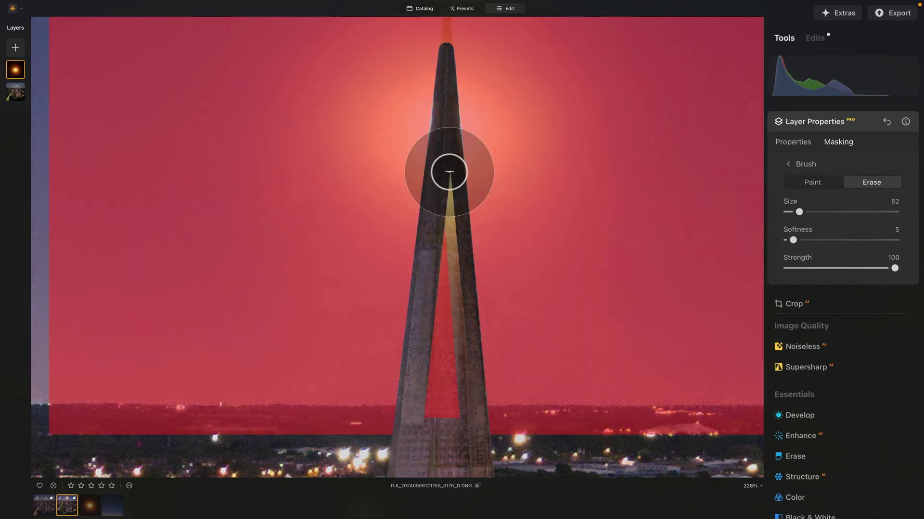
{"action": "left_click_drag", "start_coordinate": [443, 198], "coordinate": [446, 230]}
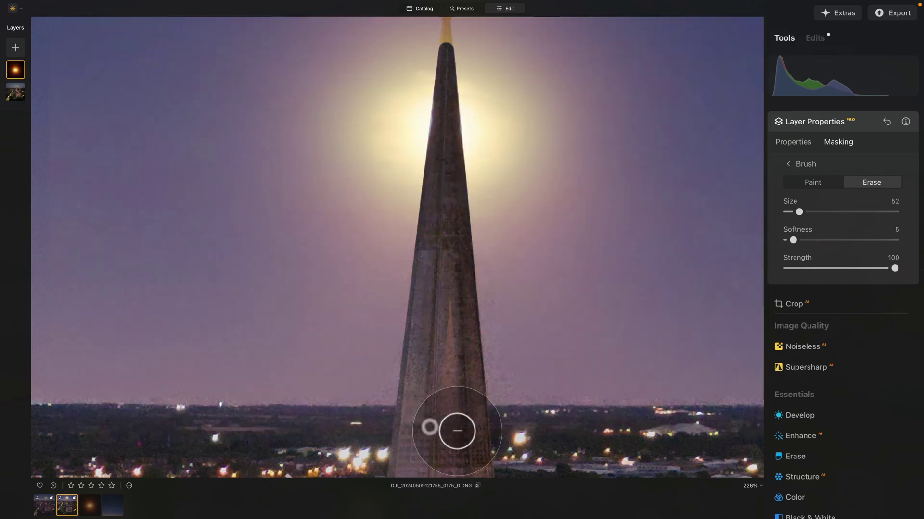
Step: Enlarge the erase brush to Size 100 and remove the remaining overlay from the middle of the spire
{"action": "key", "text": "bracketright"}
{"action": "key", "text": "bracketright"}
{"action": "key", "text": "bracketright"}
{"action": "mouse_move", "coordinate": [434, 339]}
{"action": "left_mouse_down"}
{"action": "mouse_move", "coordinate": [441, 308]}
{"action": "mouse_move", "coordinate": [453, 433]}
{"action": "mouse_move", "coordinate": [455, 334]}
{"action": "left_mouse_up"}
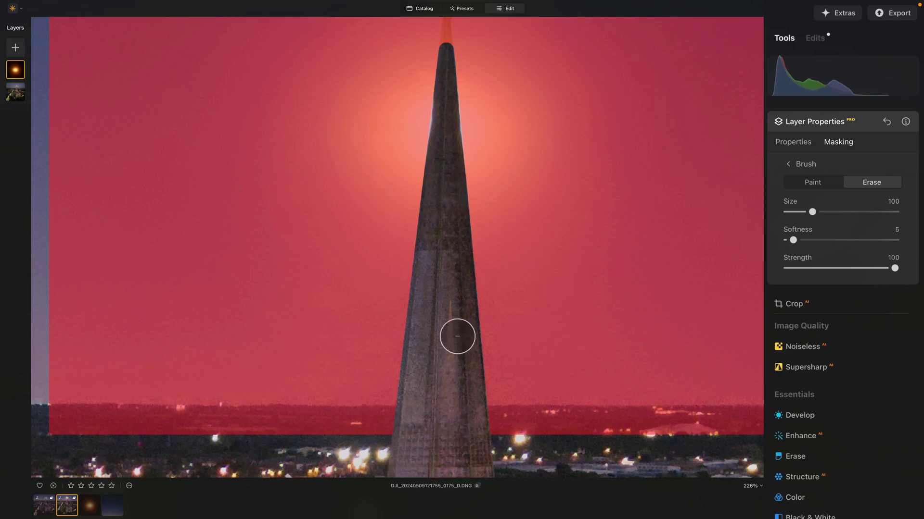
{"action": "key", "text": "bracketright"}
{"action": "key", "text": "bracketright"}
{"action": "key", "text": "bracketright"}
Step: Erase the overlay from the narrow top section of the spire, up to the base of the finial
{"action": "left_click_drag", "start_coordinate": [443, 247], "coordinate": [459, 388]}
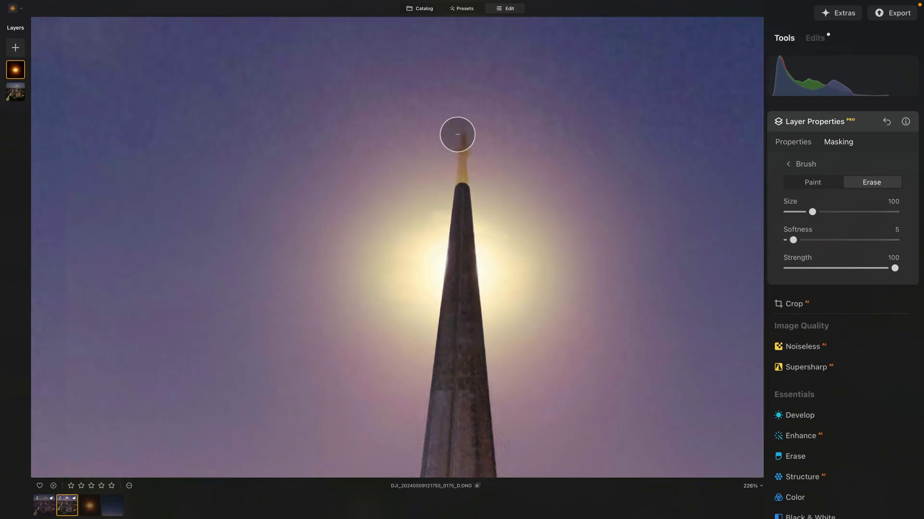
{"action": "scroll", "coordinate": [457, 167], "scroll_direction": "up", "scroll_amount": 10}
{"action": "scroll", "coordinate": [467, 172], "scroll_direction": "up", "scroll_amount": 5}
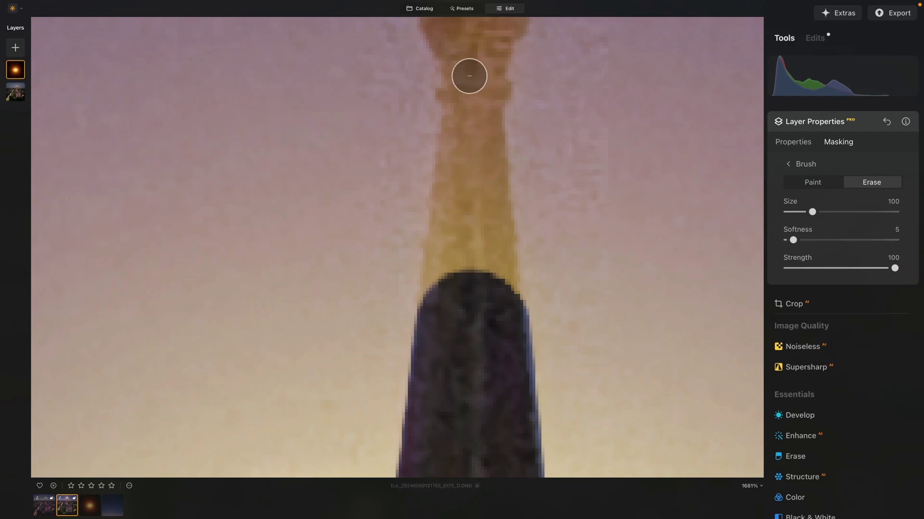
{"action": "left_click_drag", "start_coordinate": [459, 101], "coordinate": [470, 103]}
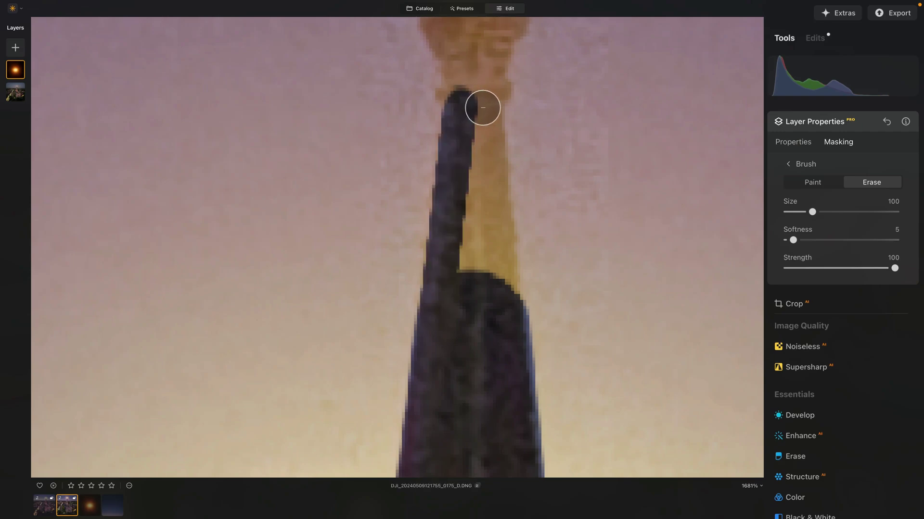
{"action": "mouse_move", "coordinate": [504, 302]}
{"action": "left_mouse_down"}
{"action": "mouse_move", "coordinate": [490, 163]}
{"action": "mouse_move", "coordinate": [471, 314]}
{"action": "left_mouse_up"}
Step: Erase the overlay from the flared collar of the finial, following its outline on both sides
{"action": "left_click_drag", "start_coordinate": [471, 131], "coordinate": [493, 402]}
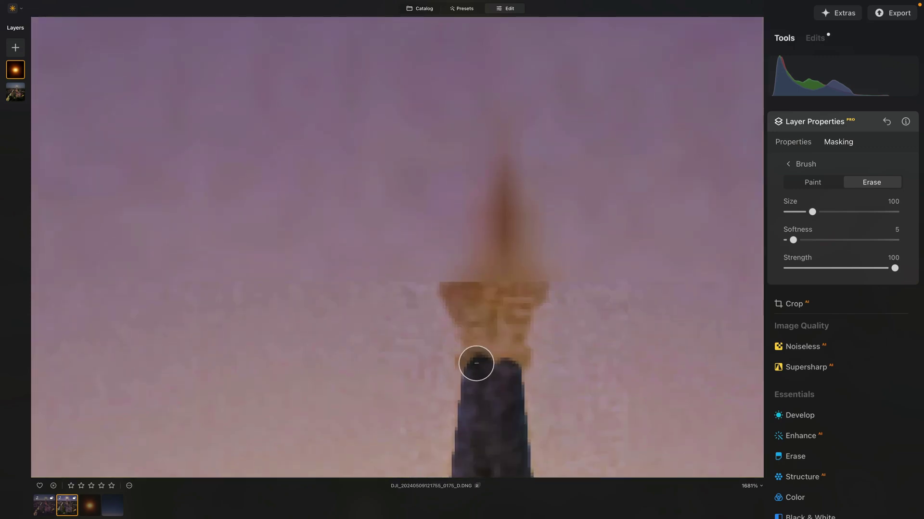
{"action": "left_click", "coordinate": [478, 358]}
{"action": "left_click_drag", "start_coordinate": [481, 354], "coordinate": [479, 314]}
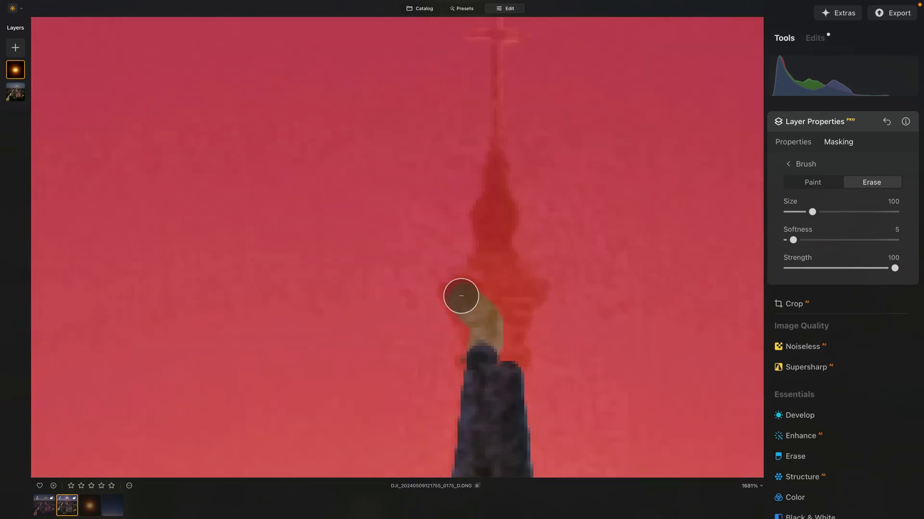
{"action": "mouse_move", "coordinate": [488, 280]}
{"action": "left_mouse_down"}
{"action": "mouse_move", "coordinate": [523, 290]}
{"action": "mouse_move", "coordinate": [496, 299]}
{"action": "mouse_move", "coordinate": [504, 310]}
{"action": "mouse_move", "coordinate": [519, 299]}
{"action": "mouse_move", "coordinate": [504, 360]}
{"action": "mouse_move", "coordinate": [512, 353]}
{"action": "mouse_move", "coordinate": [477, 358]}
{"action": "mouse_move", "coordinate": [480, 306]}
{"action": "mouse_move", "coordinate": [460, 290]}
{"action": "mouse_move", "coordinate": [490, 261]}
{"action": "mouse_move", "coordinate": [489, 211]}
{"action": "mouse_move", "coordinate": [497, 211]}
{"action": "mouse_move", "coordinate": [497, 265]}
{"action": "mouse_move", "coordinate": [524, 290]}
{"action": "left_mouse_up"}
{"action": "left_click", "coordinate": [529, 292]}
Step: Erase the overlay from the finial's rounded bulb and the pointed tip beneath the cross
{"action": "left_click_drag", "start_coordinate": [501, 187], "coordinate": [507, 299]}
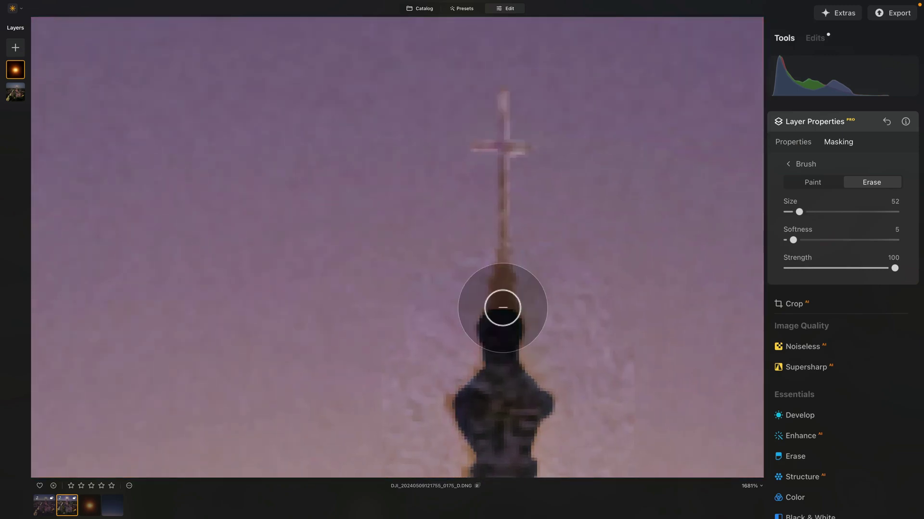
{"action": "scroll", "coordinate": [503, 306], "scroll_direction": "up", "scroll_amount": 3}
{"action": "mouse_move", "coordinate": [495, 313]}
{"action": "left_mouse_down"}
{"action": "mouse_move", "coordinate": [503, 236]}
{"action": "mouse_move", "coordinate": [508, 324]}
{"action": "left_mouse_up"}
{"action": "left_click_drag", "start_coordinate": [496, 265], "coordinate": [495, 243]}
{"action": "scroll", "coordinate": [478, 169], "scroll_direction": "down", "scroll_amount": 4}
{"action": "scroll", "coordinate": [482, 83], "scroll_direction": "up", "scroll_amount": 2}
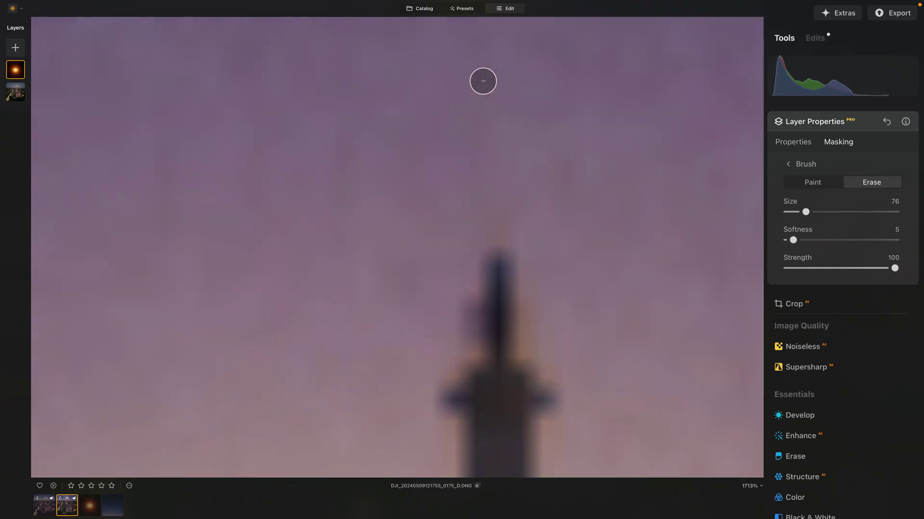
Step: Set the erase brush to Size 52 and Softness 100 and remove the overlay from the cross's upright and crossbar
{"action": "scroll", "coordinate": [527, 112], "scroll_direction": "up", "scroll_amount": 1}
{"action": "left_click_drag", "start_coordinate": [541, 111], "coordinate": [537, 147]}
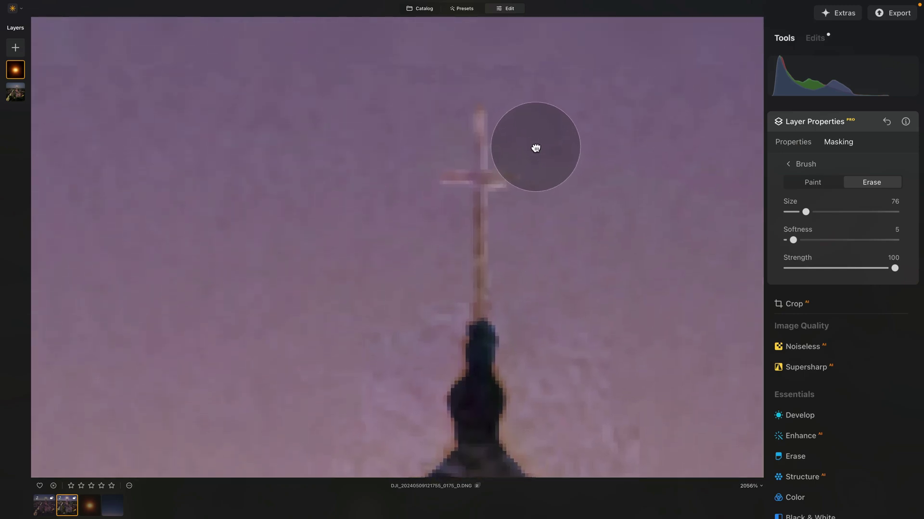
{"action": "left_click_drag", "start_coordinate": [792, 240], "coordinate": [920, 251]}
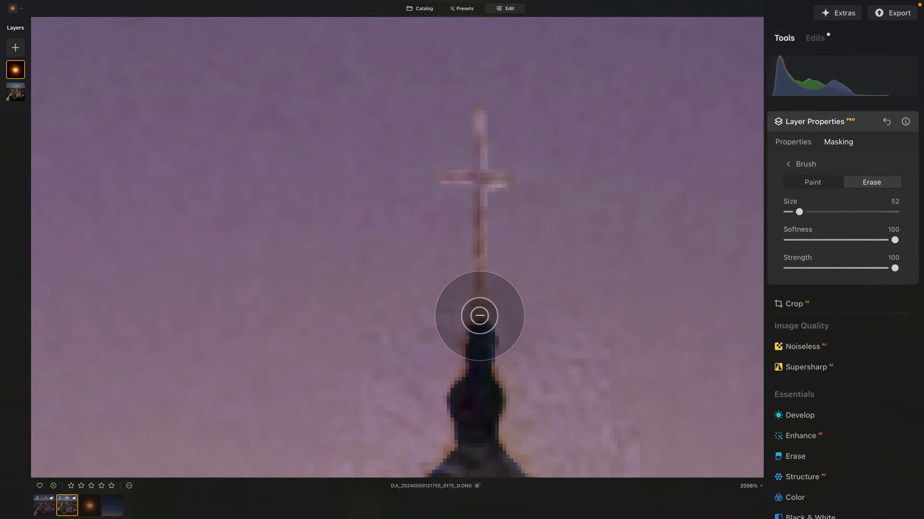
{"action": "left_click", "coordinate": [479, 112], "text": "shift"}
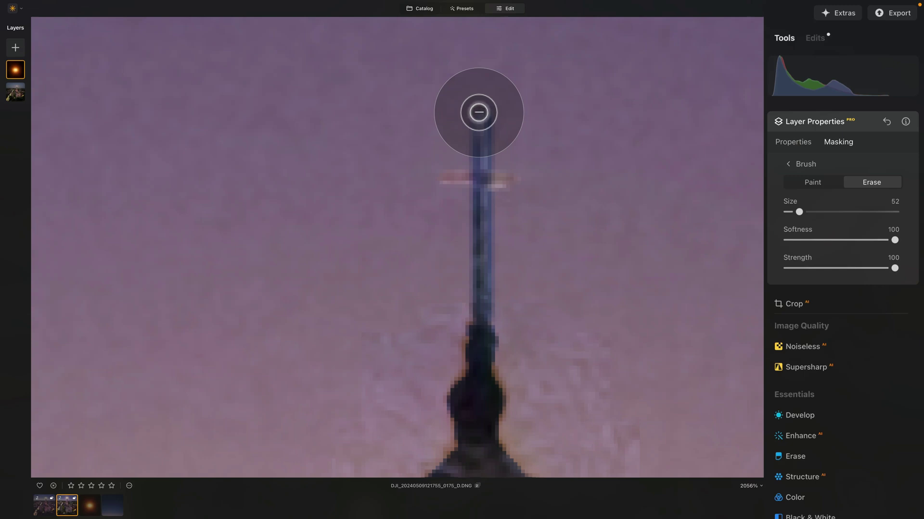
{"action": "left_click", "coordinate": [446, 176]}
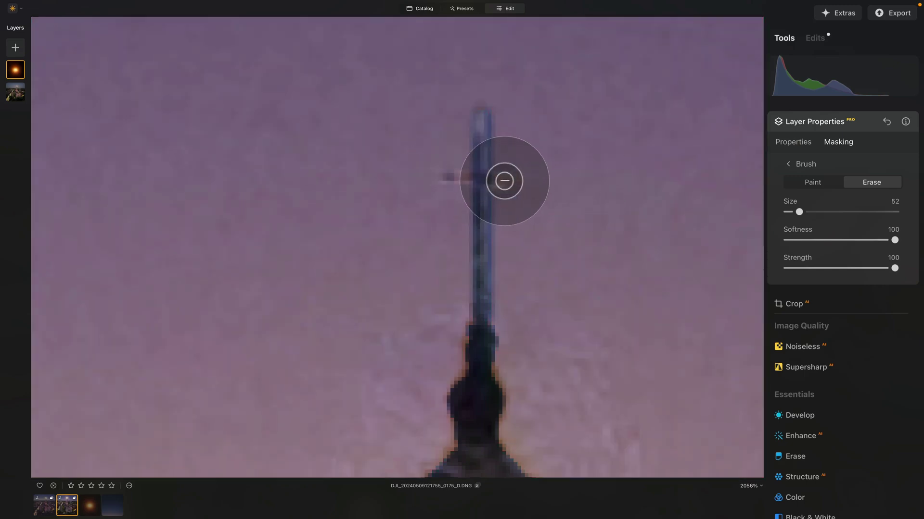
{"action": "left_click", "coordinate": [508, 179], "text": "shift"}
Step: Set the erase brush to Size 319 and Strength 40 and soften the glow overlay in the sky left of the spire
{"action": "scroll", "coordinate": [495, 278], "scroll_direction": "down", "scroll_amount": 5}
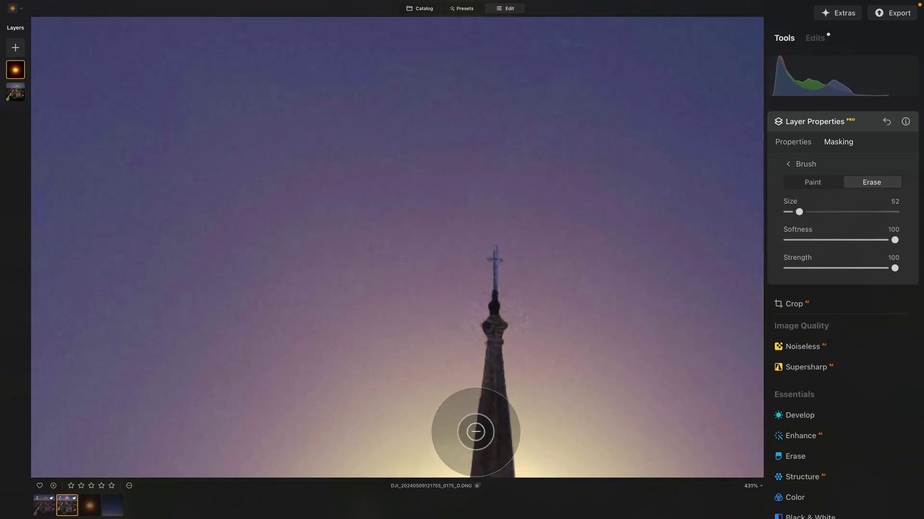
{"action": "scroll", "coordinate": [478, 431], "scroll_direction": "down", "scroll_amount": 2}
{"action": "scroll", "coordinate": [496, 258], "scroll_direction": "down", "scroll_amount": 6}
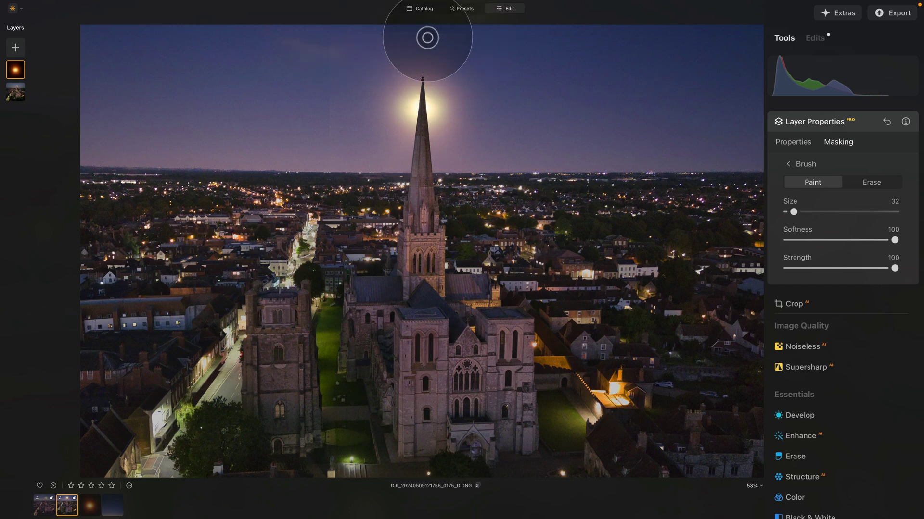
{"action": "left_click", "coordinate": [882, 185]}
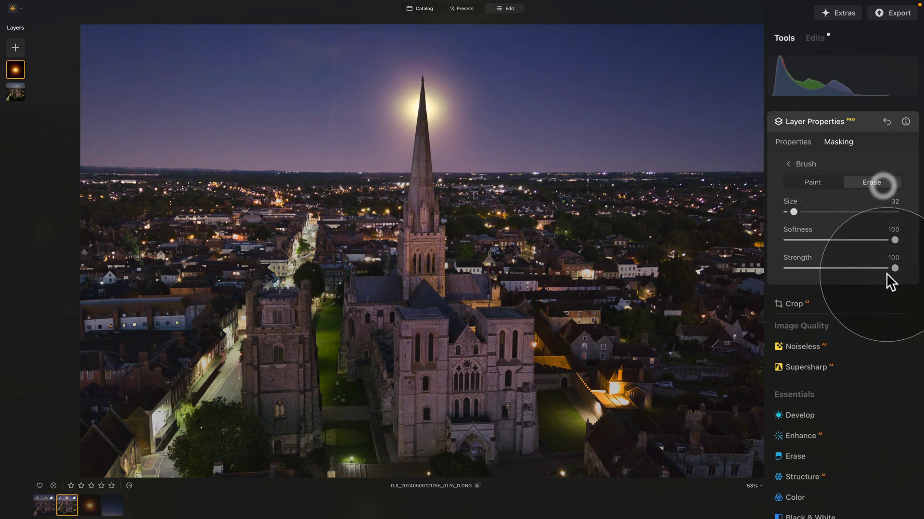
{"action": "left_click_drag", "start_coordinate": [894, 268], "coordinate": [832, 268]}
{"action": "left_click_drag", "start_coordinate": [793, 212], "coordinate": [872, 212]}
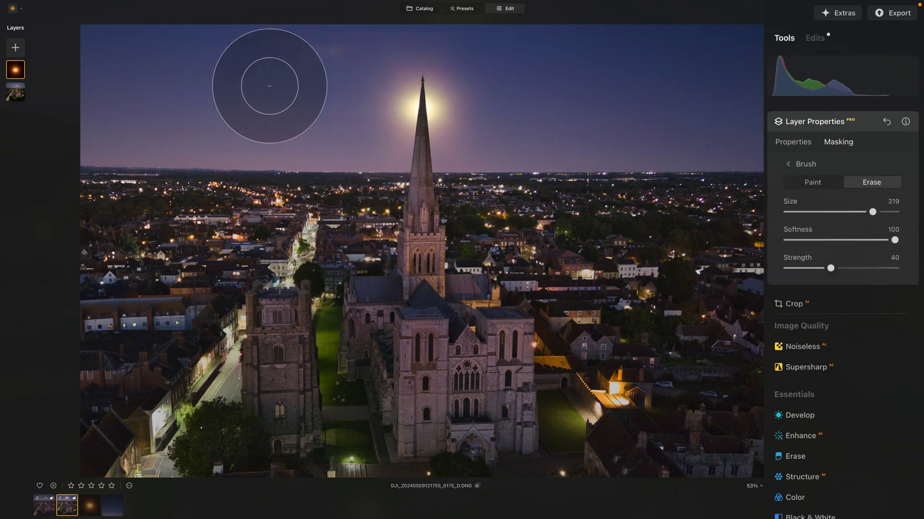
{"action": "mouse_move", "coordinate": [281, 79]}
{"action": "left_mouse_down"}
{"action": "mouse_move", "coordinate": [284, 107]}
{"action": "mouse_move", "coordinate": [281, 27]}
{"action": "mouse_move", "coordinate": [277, 173]}
{"action": "mouse_move", "coordinate": [279, 57]}
{"action": "mouse_move", "coordinate": [284, 174]}
{"action": "left_mouse_up"}
Step: Reduce the erase brush to Size 198 and fade the overlay's edge down the left sky and near the photo's top edge
{"action": "key", "text": "bracketleft"}
{"action": "key", "text": "bracketleft"}
{"action": "key", "text": "bracketleft"}
{"action": "key", "text": "bracketleft"}
{"action": "key", "text": "bracketleft"}
{"action": "mouse_move", "coordinate": [301, 31]}
{"action": "left_mouse_down"}
{"action": "mouse_move", "coordinate": [303, 74]}
{"action": "mouse_move", "coordinate": [299, 37]}
{"action": "mouse_move", "coordinate": [292, 52]}
{"action": "mouse_move", "coordinate": [300, 201]}
{"action": "mouse_move", "coordinate": [286, 90]}
{"action": "mouse_move", "coordinate": [283, 250]}
{"action": "left_mouse_up"}
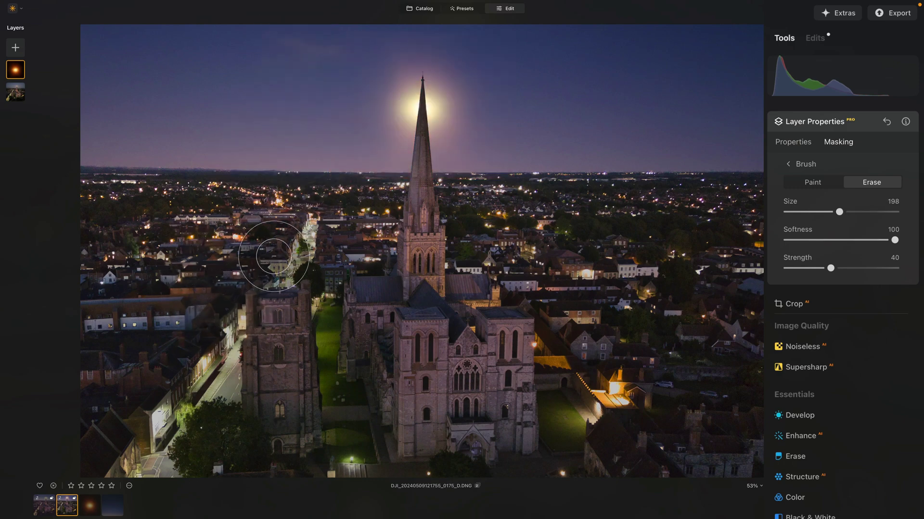
{"action": "mouse_move", "coordinate": [294, 74]}
{"action": "left_mouse_down"}
{"action": "mouse_move", "coordinate": [299, 161]}
{"action": "mouse_move", "coordinate": [279, 217]}
{"action": "left_mouse_up"}
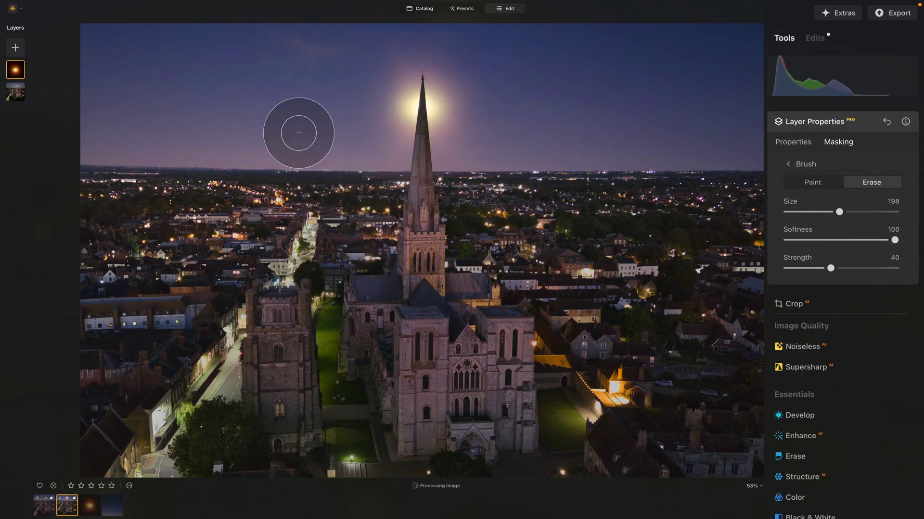
{"action": "left_click_drag", "start_coordinate": [354, 31], "coordinate": [354, 24]}
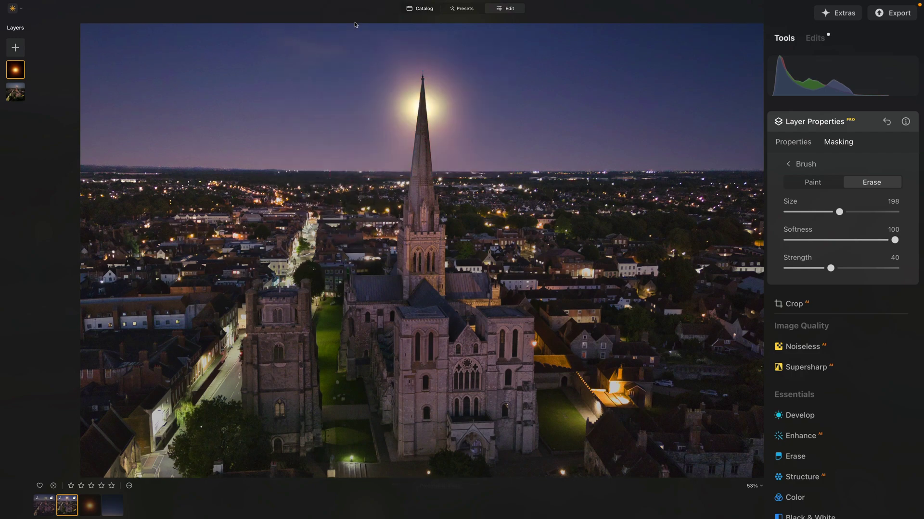
Step: Set the erase brush to Size 102 for finer mask touch-ups and view the whole photo
{"action": "scroll", "coordinate": [353, 30], "scroll_direction": "down", "scroll_amount": 3}
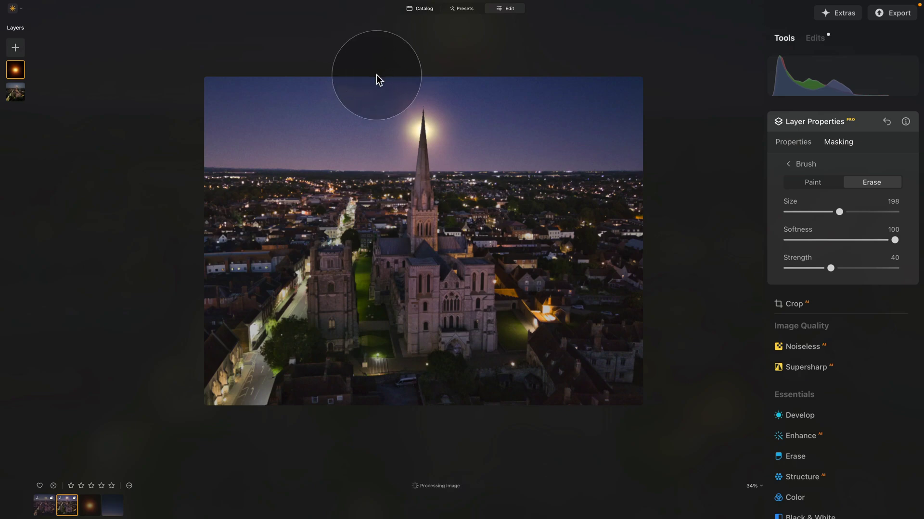
{"action": "key", "text": "bracketleft"}
{"action": "key", "text": "bracketleft"}
{"action": "key", "text": "bracketleft"}
{"action": "key", "text": "bracketleft"}
{"action": "key", "text": "bracketleft"}
{"action": "key", "text": "bracketleft"}
{"action": "key", "text": "bracketleft"}
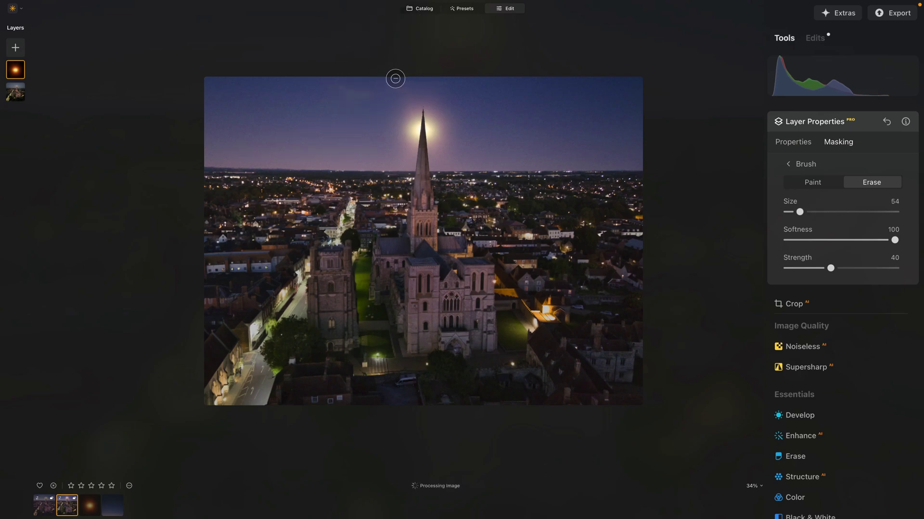
{"action": "scroll", "coordinate": [395, 78], "scroll_direction": "up", "scroll_amount": 3}
{"action": "key", "text": "bracketright"}
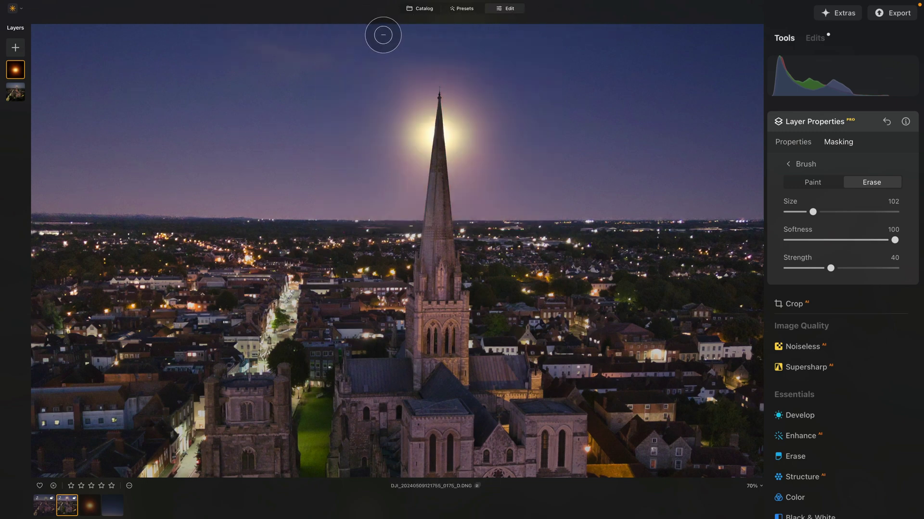
{"action": "key", "text": "ctrl+0"}
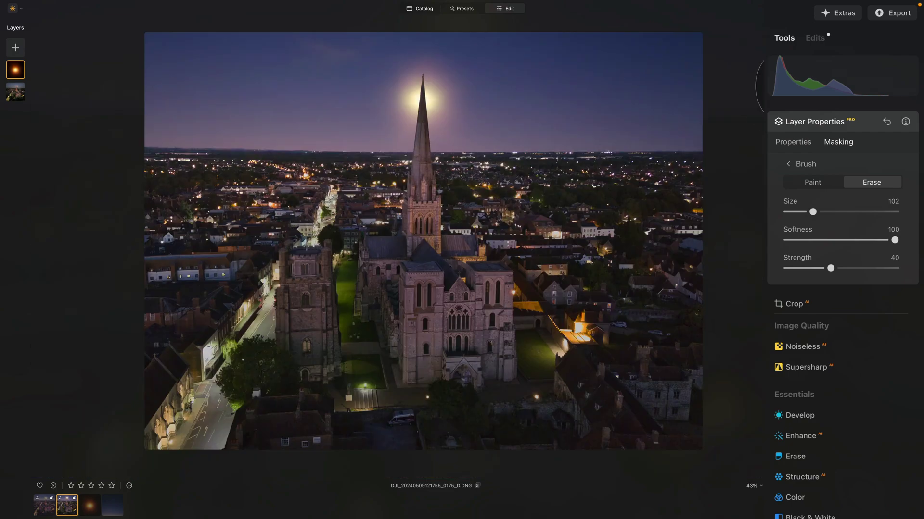
Step: Set the mask brush to Paint mode with Strength 10 and close the glow layer's properties
{"action": "scroll", "coordinate": [428, 45], "scroll_direction": "up", "scroll_amount": 10}
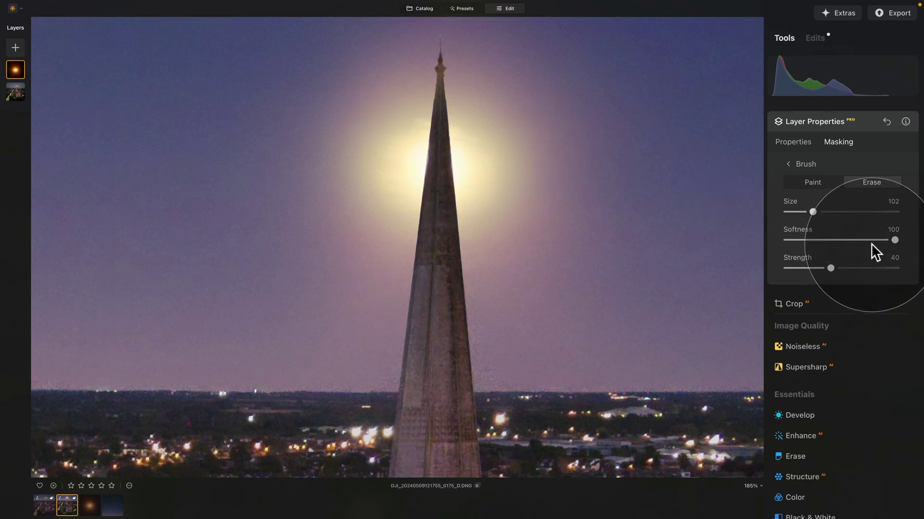
{"action": "left_click", "coordinate": [796, 268]}
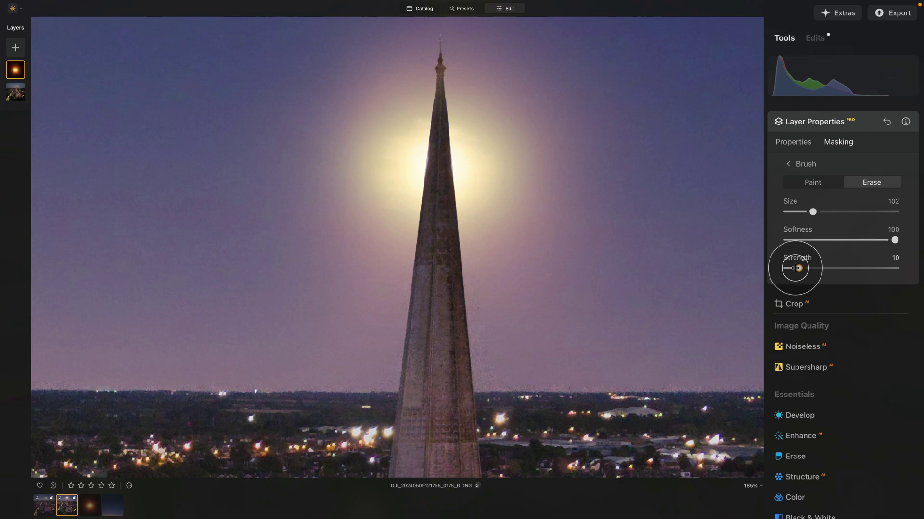
{"action": "left_click", "coordinate": [824, 181]}
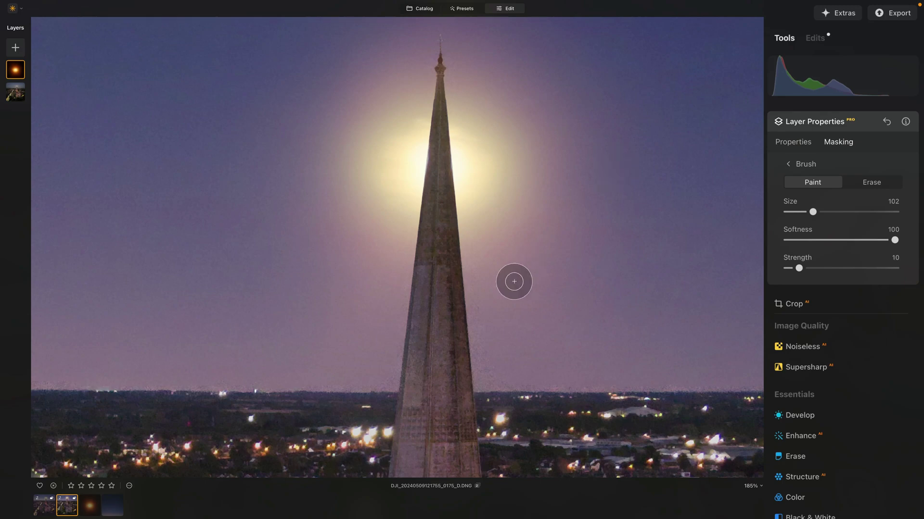
{"action": "key", "text": "ctrl+0"}
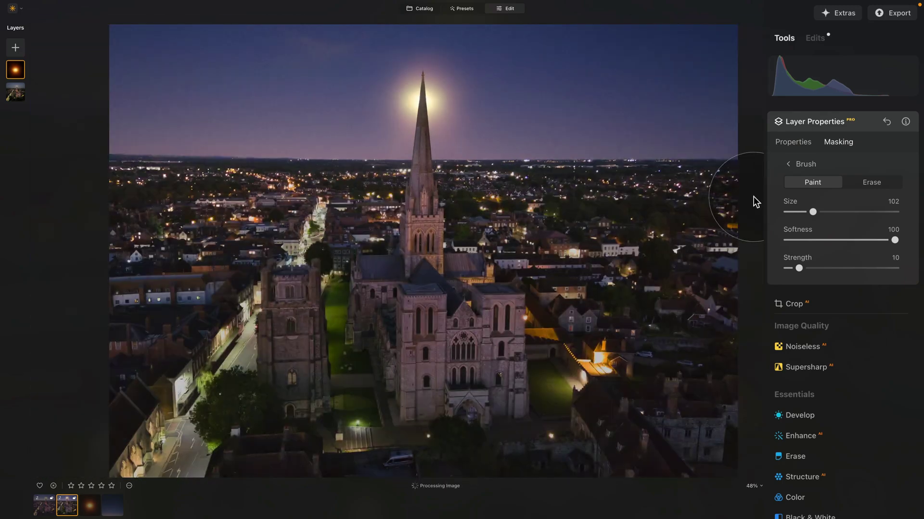
{"action": "left_click", "coordinate": [815, 120]}
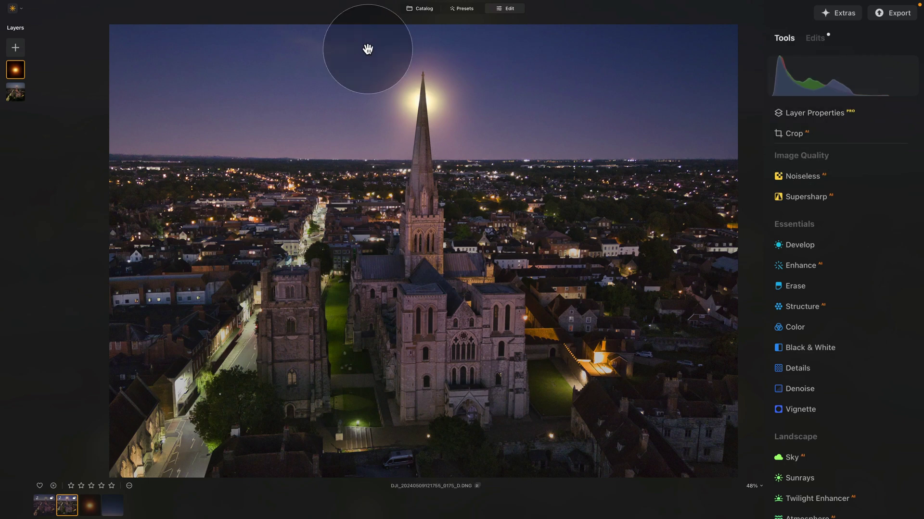
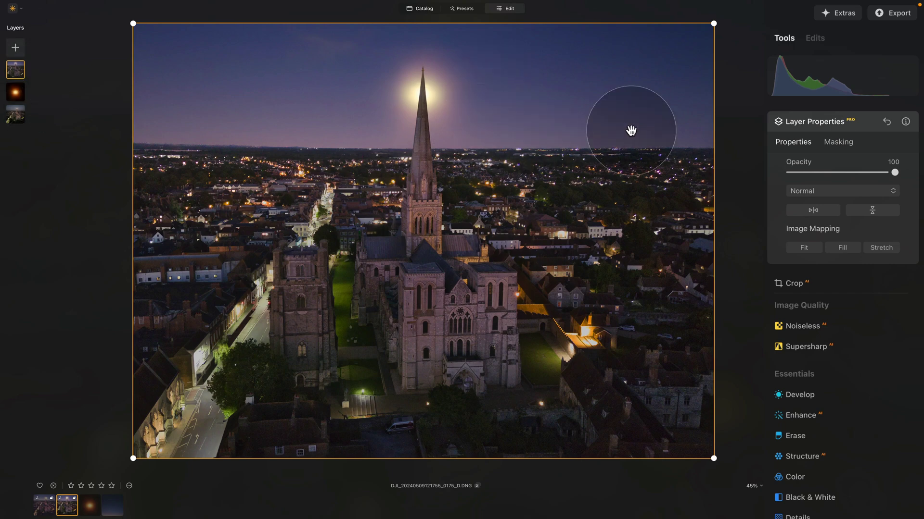
Step: Apply Structure with an Amount of 15 to the merged top layer
{"action": "left_click", "coordinate": [819, 122]}
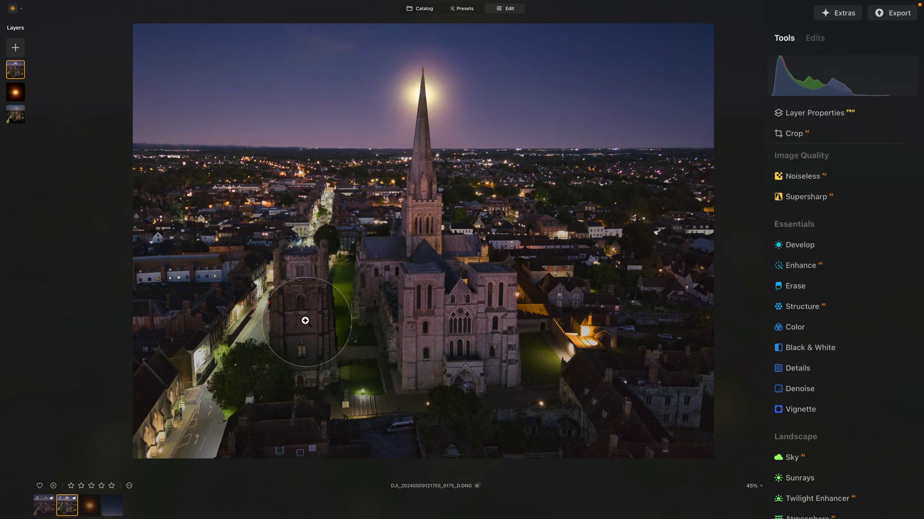
{"action": "scroll", "coordinate": [380, 272], "scroll_direction": "up", "scroll_amount": 2}
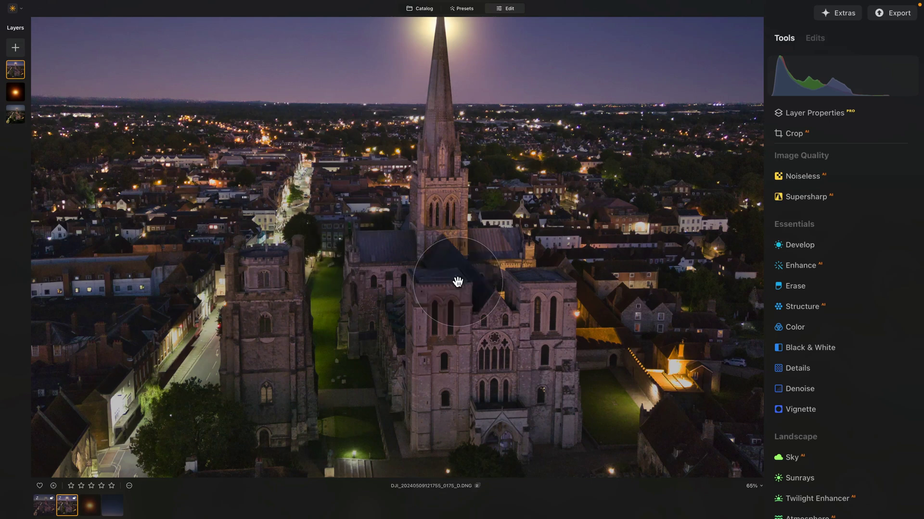
{"action": "left_click", "coordinate": [788, 312]}
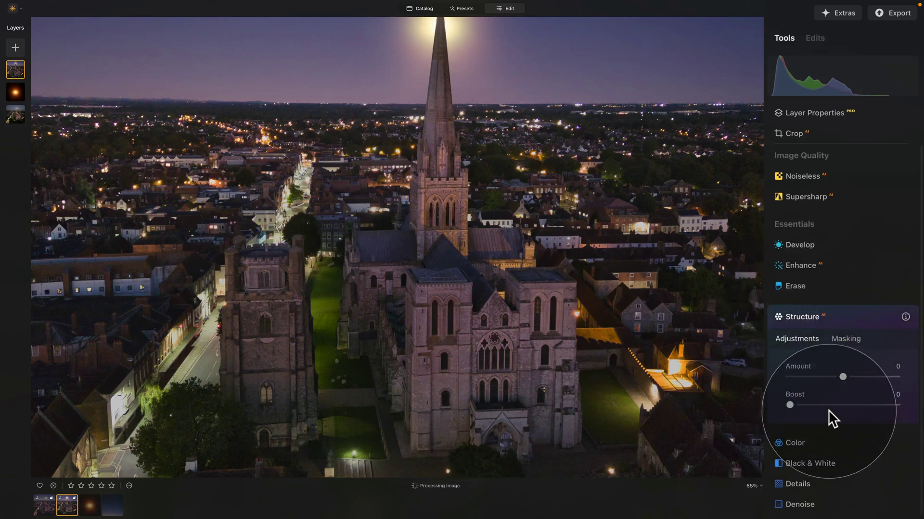
{"action": "left_click", "coordinate": [850, 377]}
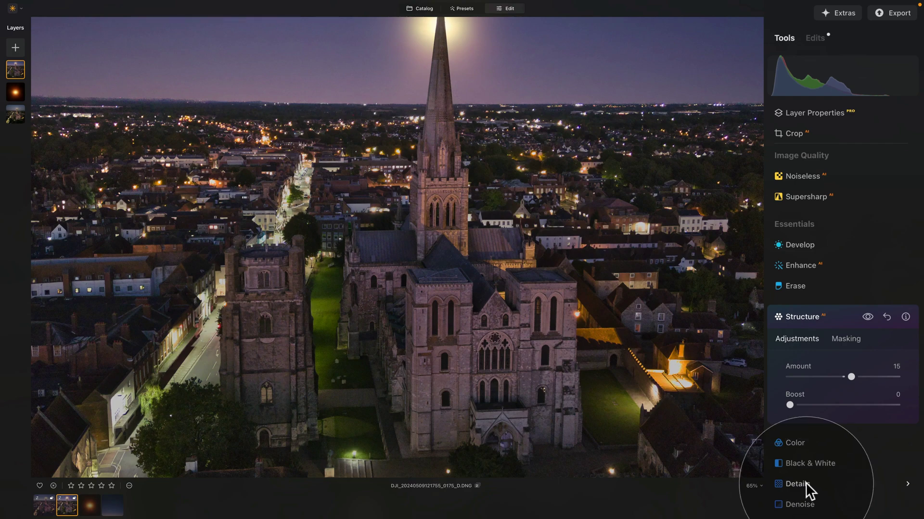
{"action": "scroll", "coordinate": [806, 483], "scroll_direction": "down", "scroll_amount": 2}
{"action": "left_click", "coordinate": [827, 231]}
Step: Enhance the top layer's details with Small Details 12, Medium Details 13 and Large Details 11
{"action": "scroll", "coordinate": [820, 202], "scroll_direction": "down", "scroll_amount": 2}
{"action": "left_click", "coordinate": [814, 178]}
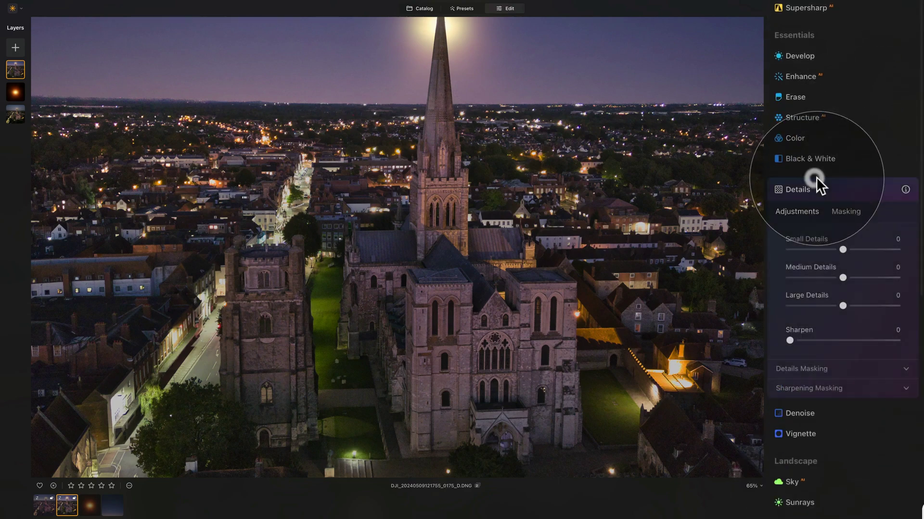
{"action": "left_click_drag", "start_coordinate": [844, 246], "coordinate": [848, 306]}
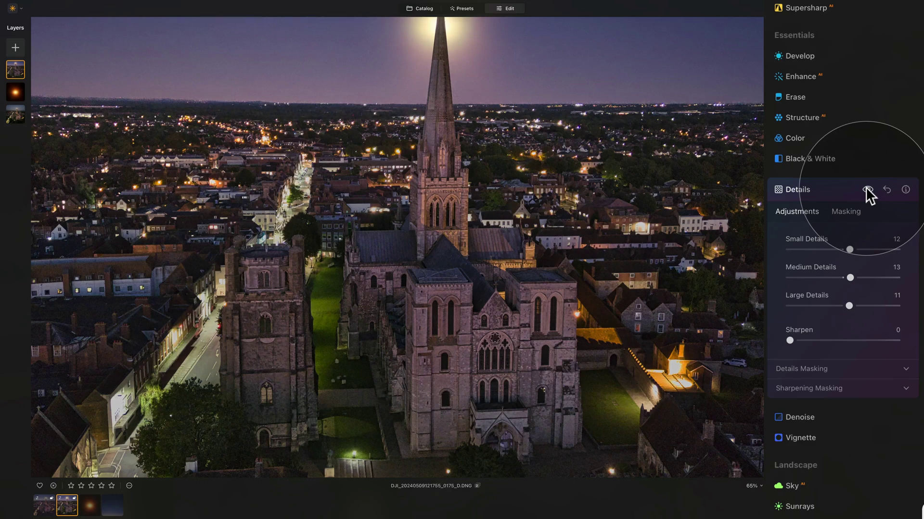
{"action": "left_click", "coordinate": [815, 187]}
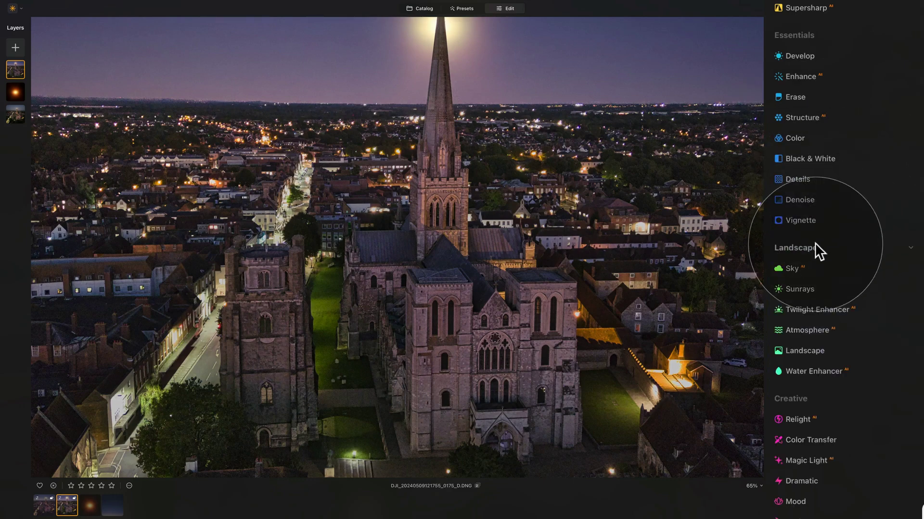
Step: Apply the Mystical effect to the top layer with an Amount of 25
{"action": "scroll", "coordinate": [820, 245], "scroll_direction": "down", "scroll_amount": 5}
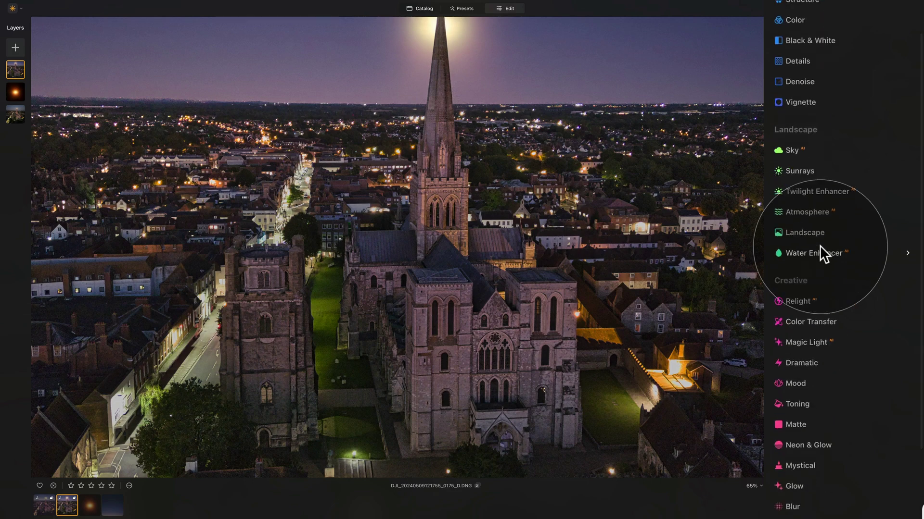
{"action": "scroll", "coordinate": [820, 245], "scroll_direction": "down", "scroll_amount": 3}
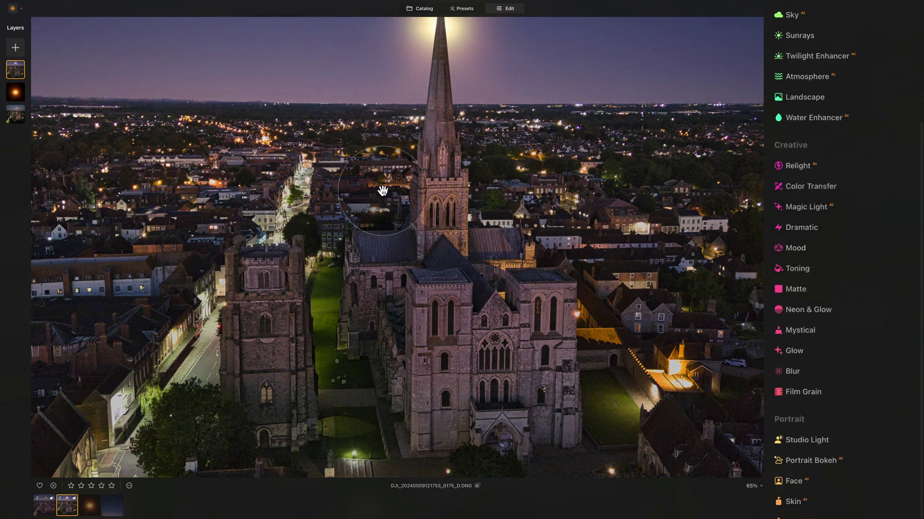
{"action": "scroll", "coordinate": [446, 167], "scroll_direction": "down", "scroll_amount": 4}
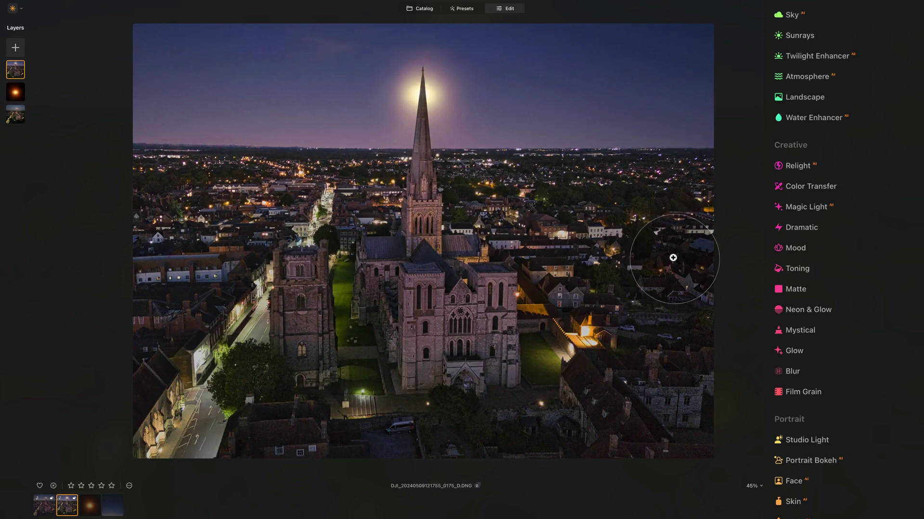
{"action": "left_click", "coordinate": [804, 330]}
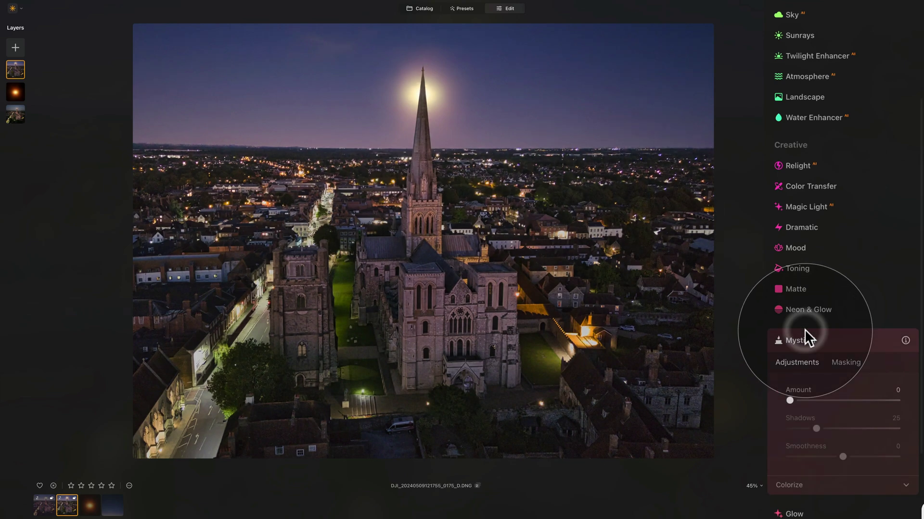
{"action": "left_click", "coordinate": [819, 399]}
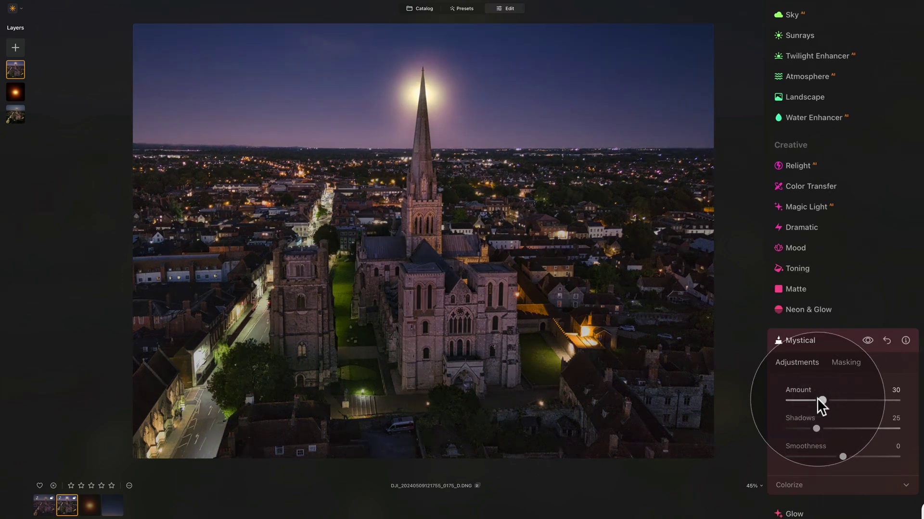
{"action": "left_click_drag", "start_coordinate": [822, 399], "coordinate": [817, 397]}
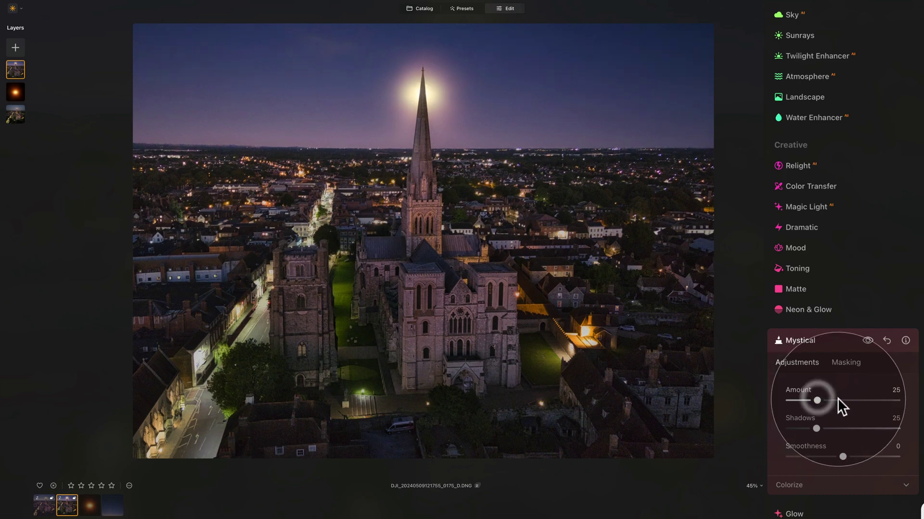
{"action": "left_click", "coordinate": [815, 342]}
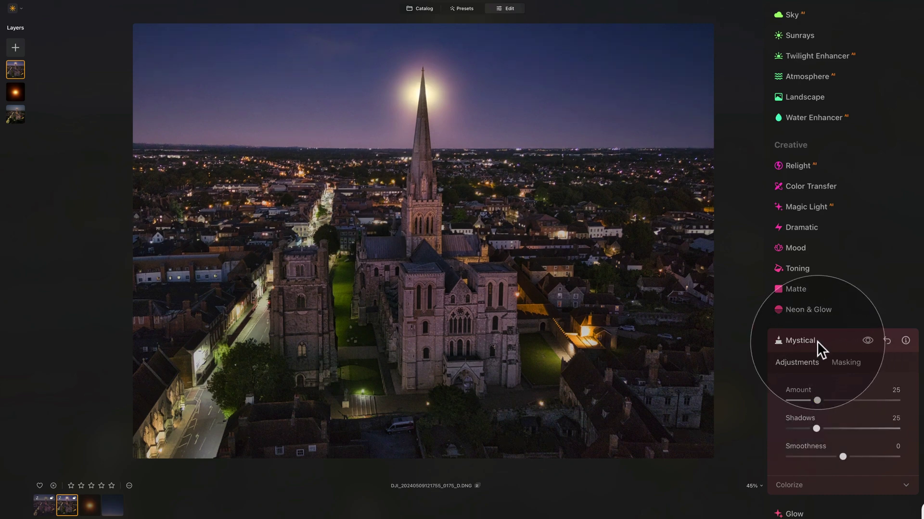
Step: Apply the Matte effect to the top layer with an Amount of 10
{"action": "left_click", "coordinate": [794, 290]}
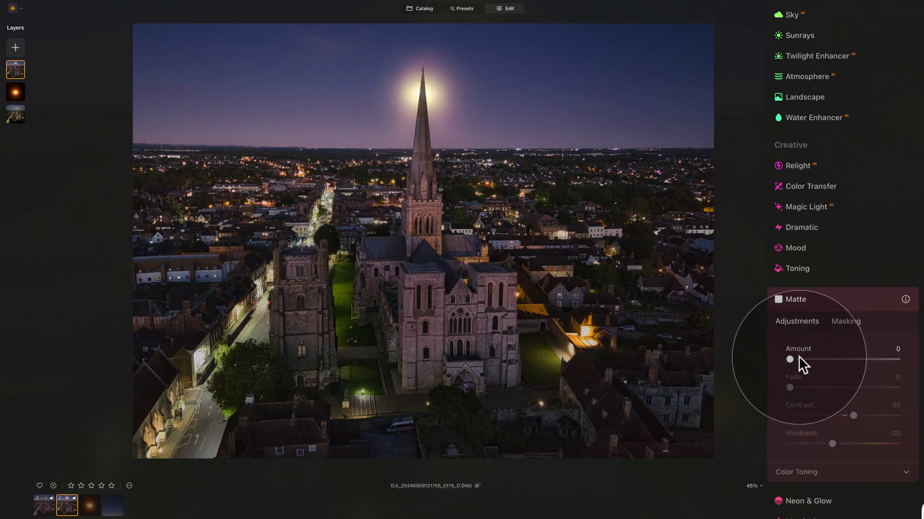
{"action": "left_click_drag", "start_coordinate": [807, 359], "coordinate": [798, 359]}
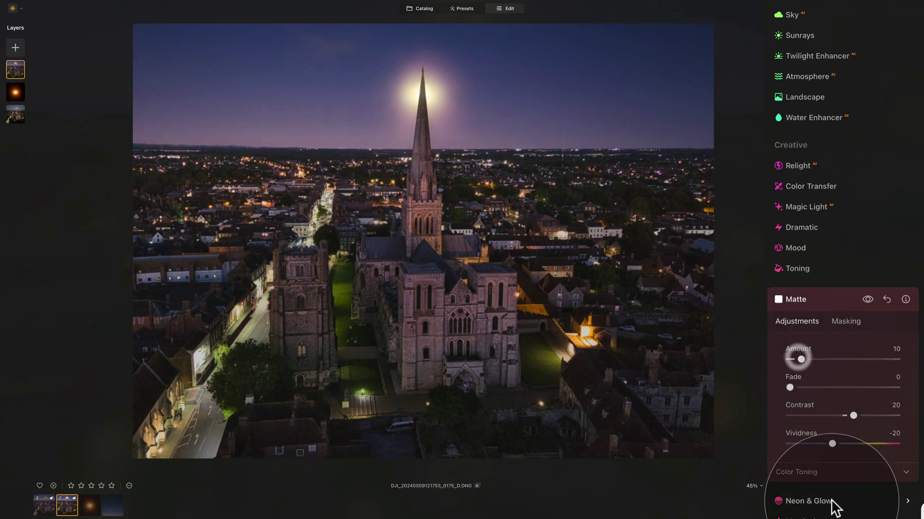
{"action": "left_click", "coordinate": [811, 298]}
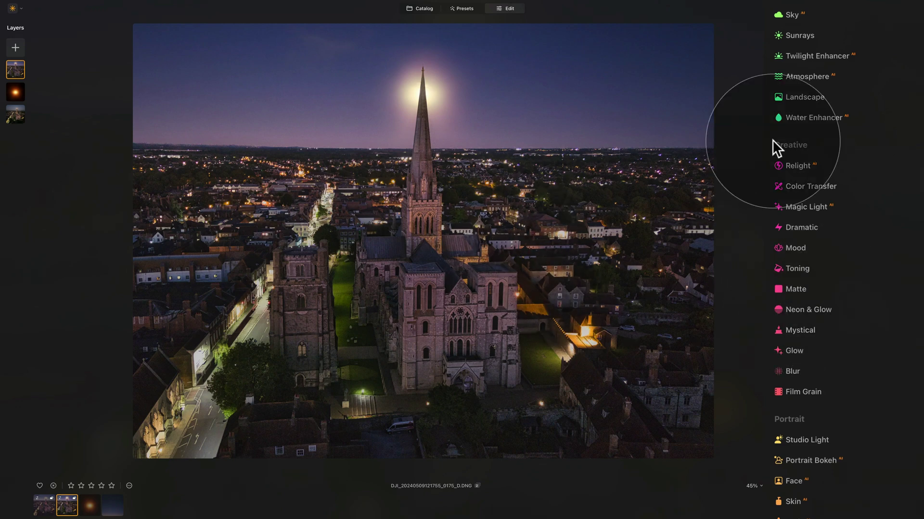
Step: Add an Atmosphere effect in Fog mode to the top layer with an Amount of 48
{"action": "scroll", "coordinate": [814, 163], "scroll_direction": "up", "scroll_amount": 2}
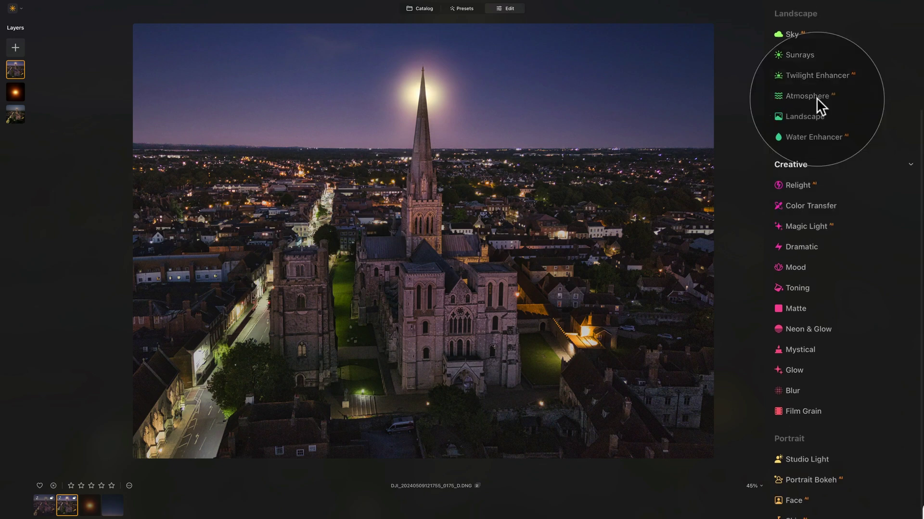
{"action": "left_click", "coordinate": [829, 95]}
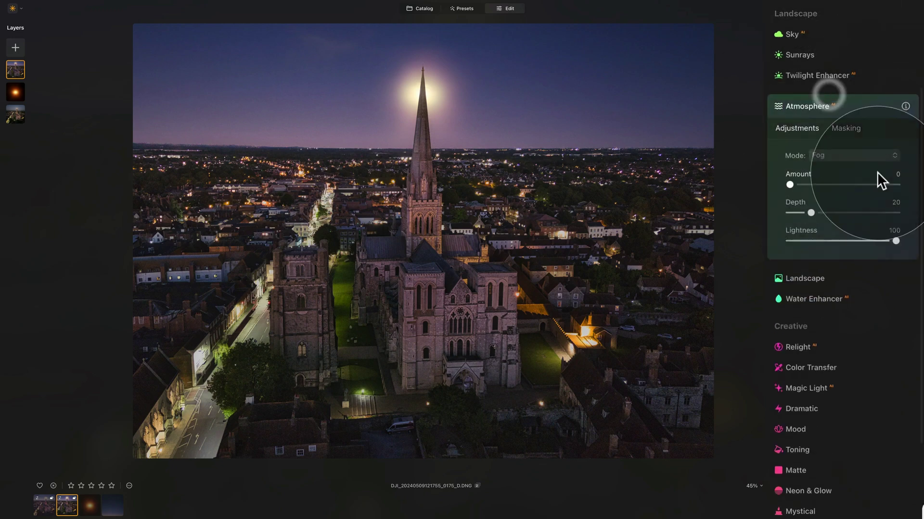
{"action": "left_click", "coordinate": [839, 184]}
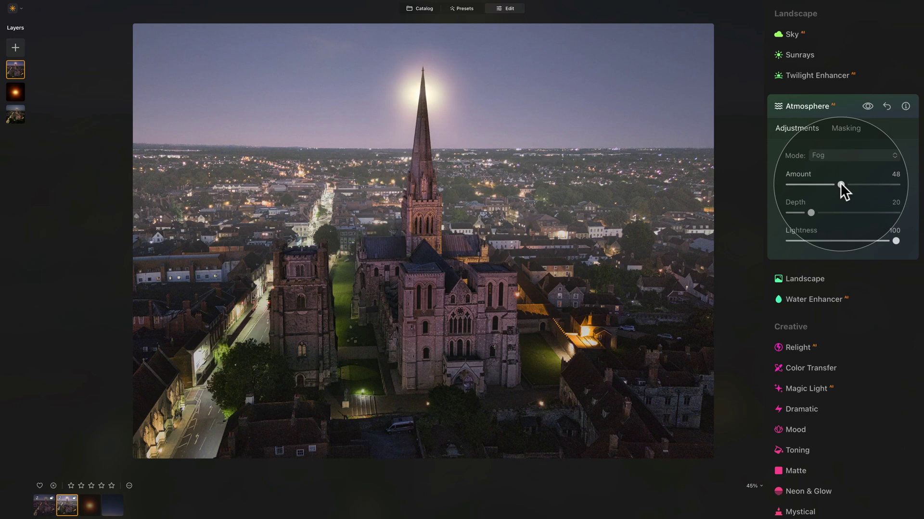
Step: Try the Layered Fog mode of Atmosphere at an Amount of 95, followed by the Mist and Haze modes
{"action": "left_click", "coordinate": [835, 154]}
{"action": "left_click", "coordinate": [844, 183]}
{"action": "left_click_drag", "start_coordinate": [843, 180], "coordinate": [890, 185]}
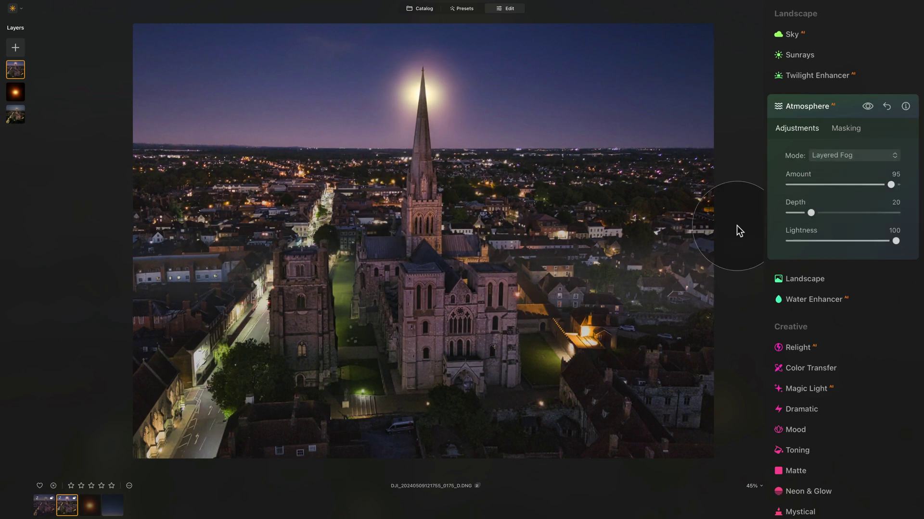
{"action": "left_click", "coordinate": [862, 155]}
{"action": "left_click", "coordinate": [857, 195]}
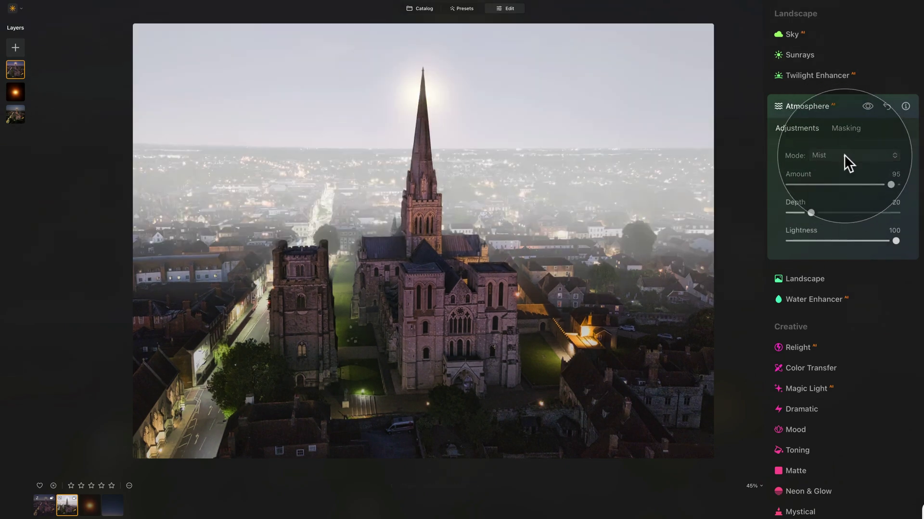
{"action": "left_click", "coordinate": [844, 154]}
{"action": "left_click", "coordinate": [839, 209]}
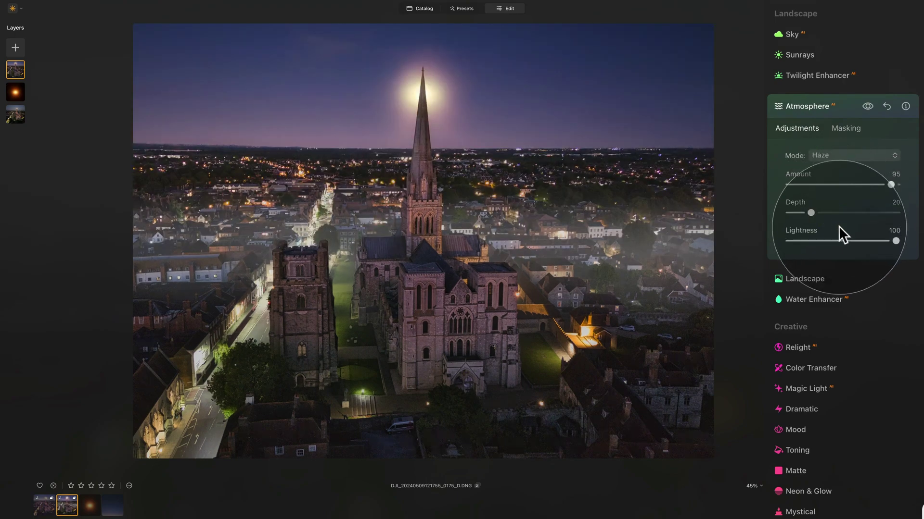
Step: Try the Atmosphere effect in Mist mode with an Amount of 25 and a Depth of 79
{"action": "left_click", "coordinate": [841, 156]}
{"action": "left_click", "coordinate": [844, 197]}
{"action": "left_click", "coordinate": [822, 185]}
{"action": "left_click_drag", "start_coordinate": [819, 181], "coordinate": [816, 185]}
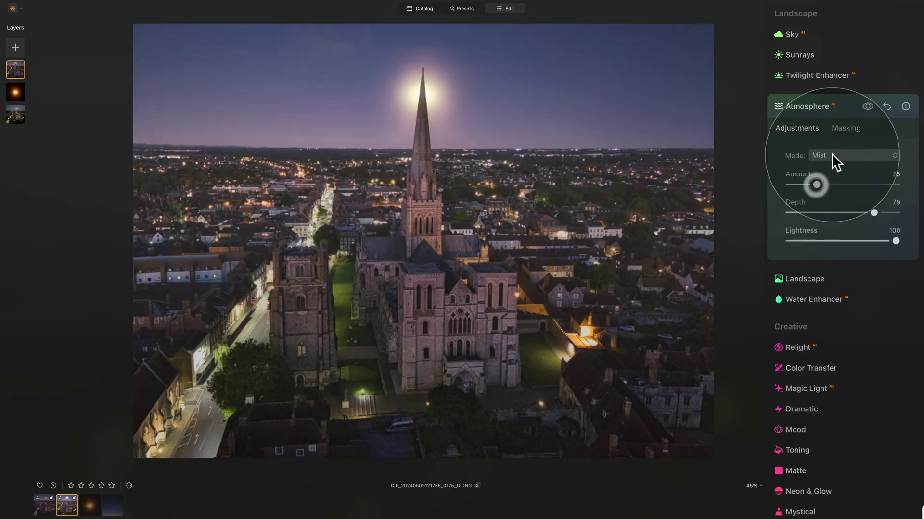
Step: Preview Layered Fog, return the Atmosphere mode to Fog, and set Amount 18, Depth 50 and Lightness 72
{"action": "left_click", "coordinate": [831, 155]}
{"action": "left_click", "coordinate": [837, 182]}
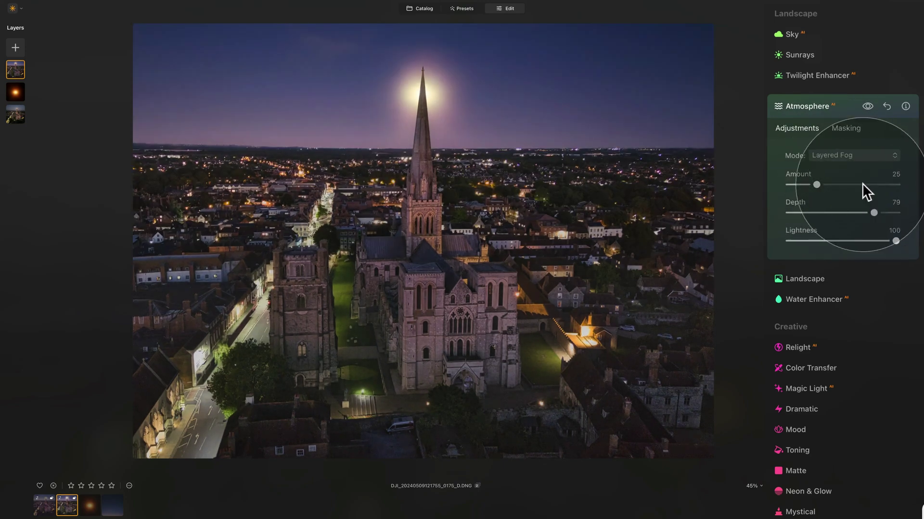
{"action": "left_click", "coordinate": [841, 157]}
{"action": "left_click", "coordinate": [837, 170]}
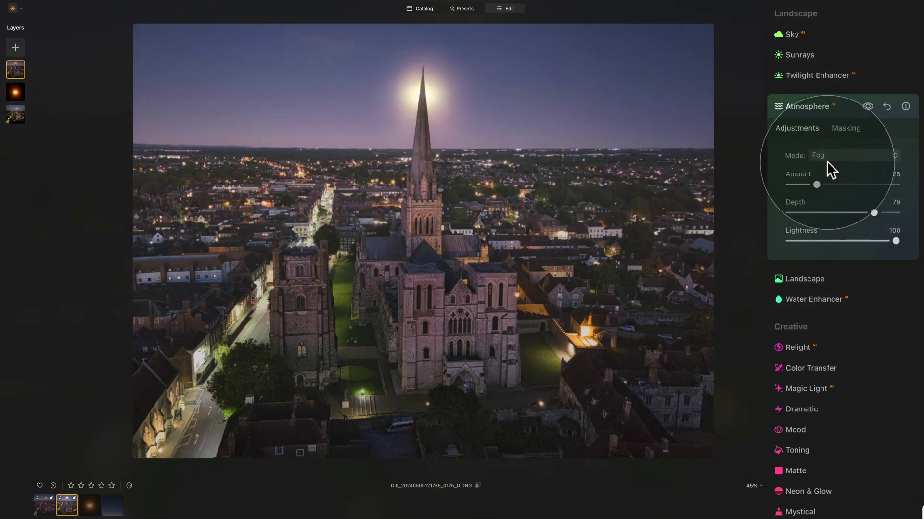
{"action": "left_click_drag", "start_coordinate": [874, 213], "coordinate": [867, 240]}
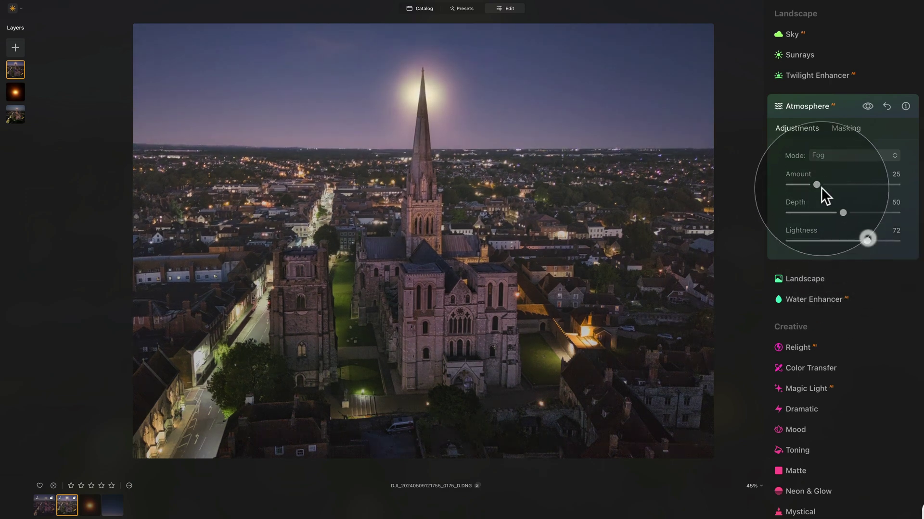
{"action": "left_click_drag", "start_coordinate": [815, 185], "coordinate": [808, 186]}
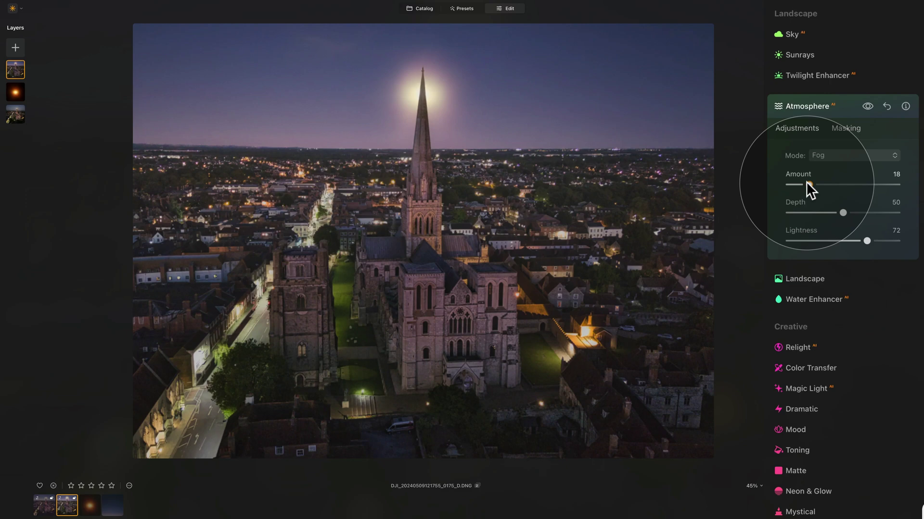
Step: Compare the photo with and without the fog, and reduce the Atmosphere Amount to 16
{"action": "left_click", "coordinate": [868, 107]}
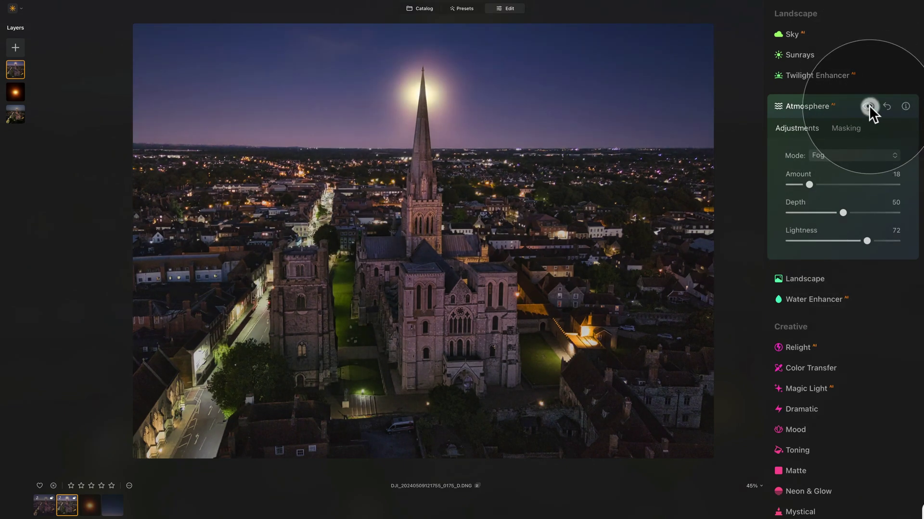
{"action": "left_click", "coordinate": [869, 107]}
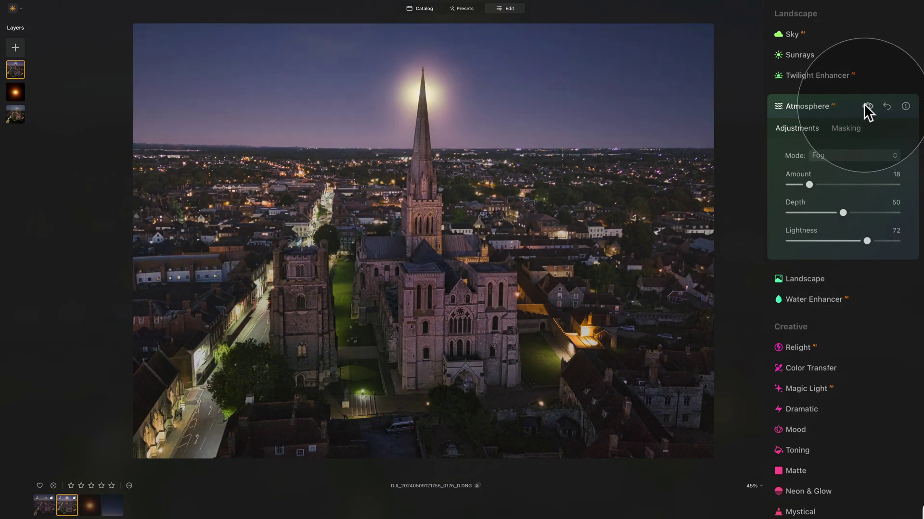
{"action": "left_click", "coordinate": [806, 184]}
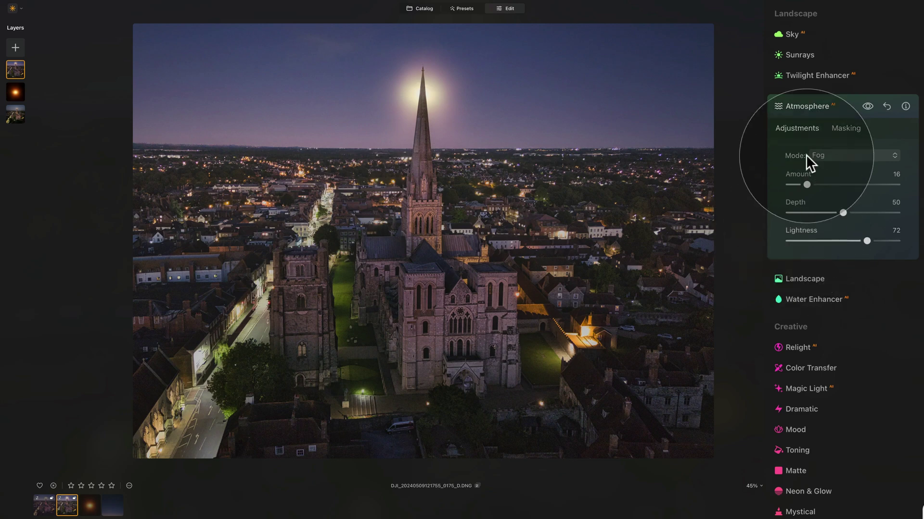
{"action": "left_click", "coordinate": [809, 106]}
Step: Apply the Los Angeles cinematic toning LUT to the top layer with Mood, keeping the Amount at 30
{"action": "scroll", "coordinate": [845, 250], "scroll_direction": "down", "scroll_amount": 1}
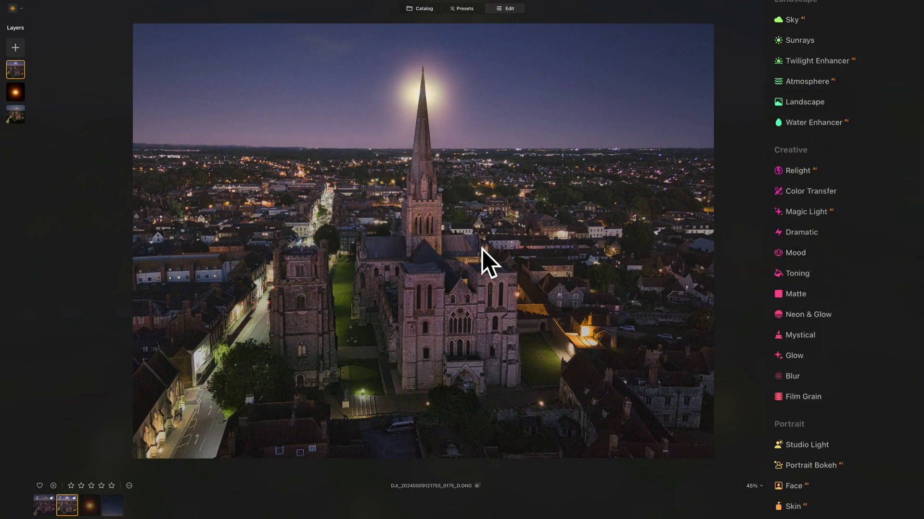
{"action": "scroll", "coordinate": [584, 297], "scroll_direction": "up", "scroll_amount": 2}
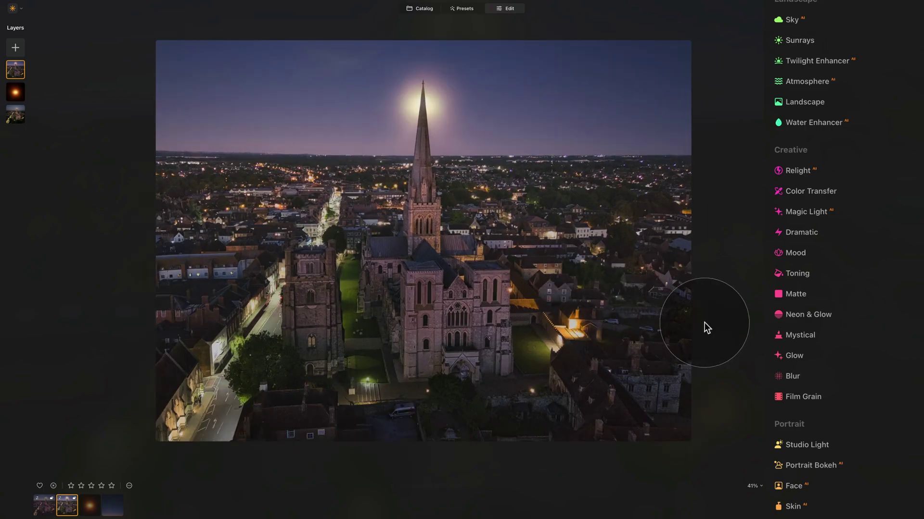
{"action": "scroll", "coordinate": [615, 316], "scroll_direction": "down", "scroll_amount": 2}
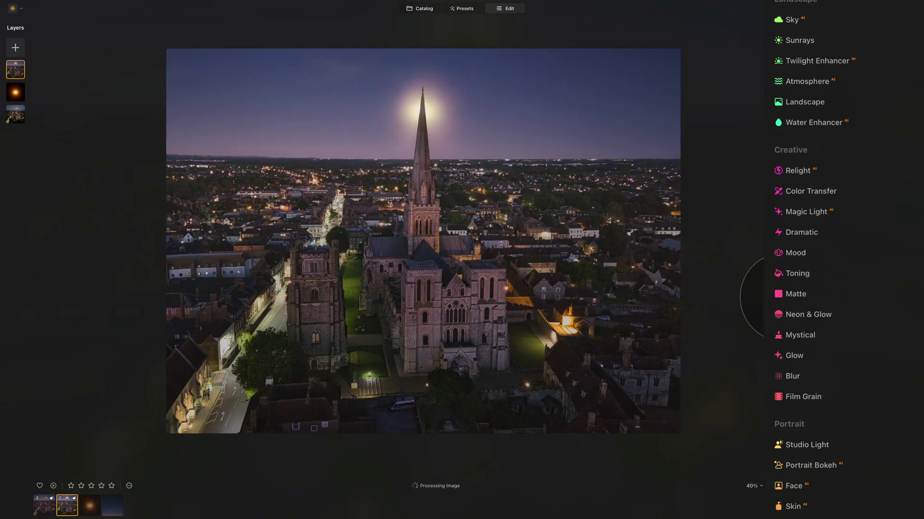
{"action": "left_click", "coordinate": [798, 252]}
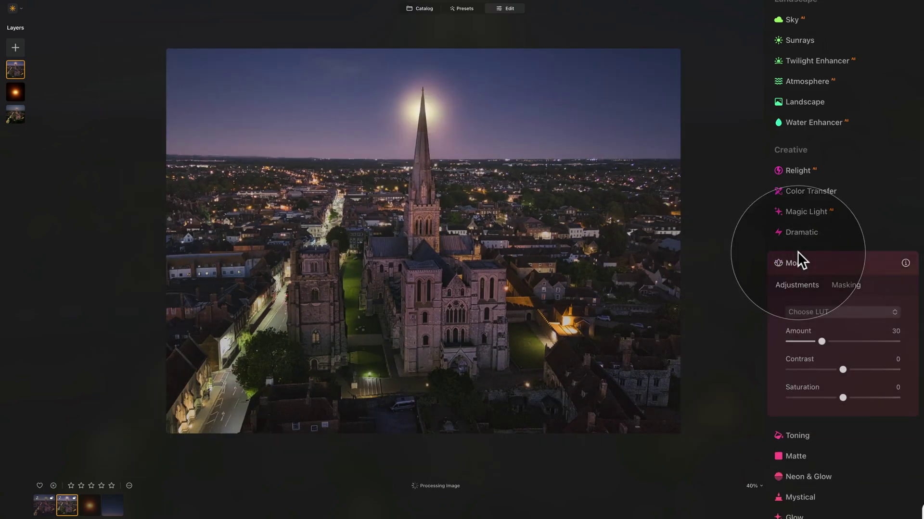
{"action": "scroll", "coordinate": [842, 288], "scroll_direction": "down", "scroll_amount": 1}
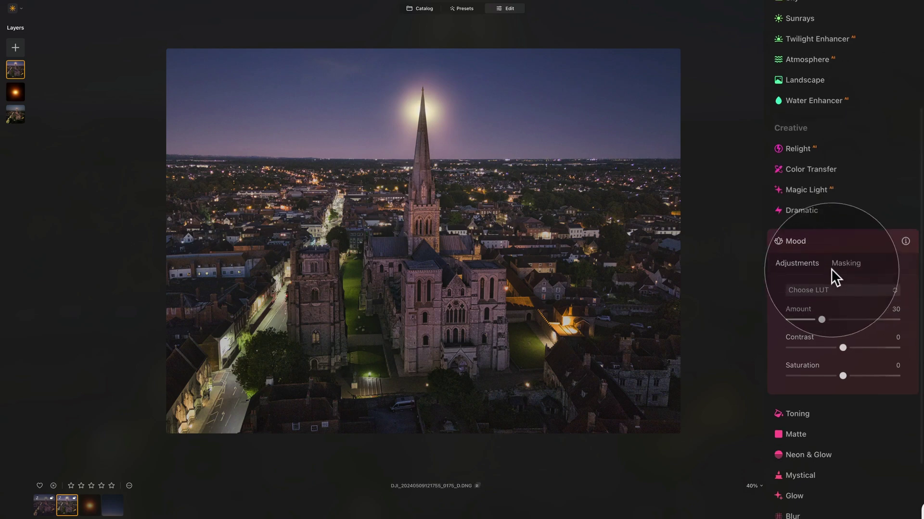
{"action": "scroll", "coordinate": [831, 268], "scroll_direction": "down", "scroll_amount": 2}
{"action": "left_click", "coordinate": [834, 249]}
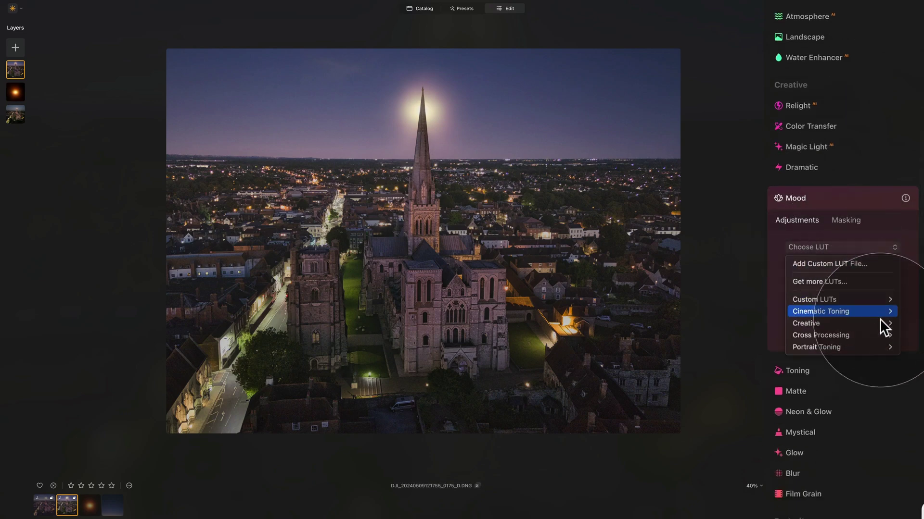
{"action": "mouse_move", "coordinate": [820, 323]}
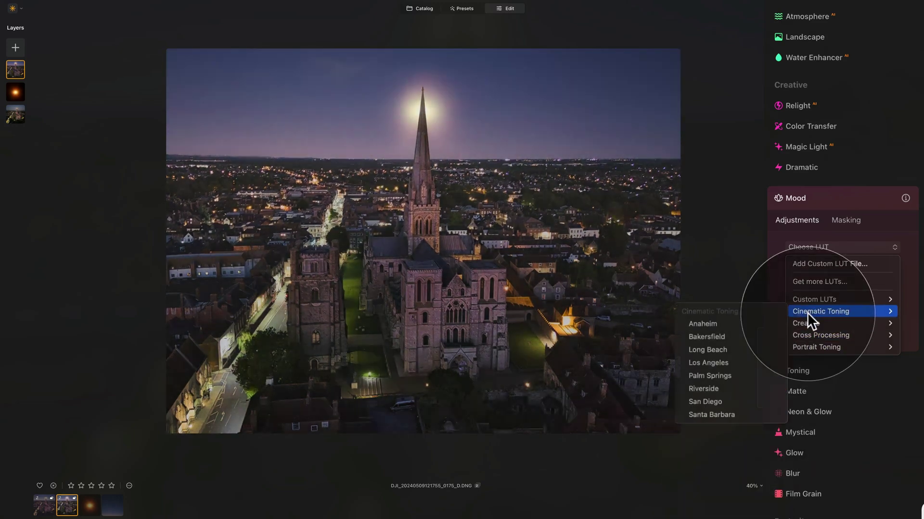
{"action": "left_click", "coordinate": [774, 322]}
{"action": "left_click", "coordinate": [819, 249]}
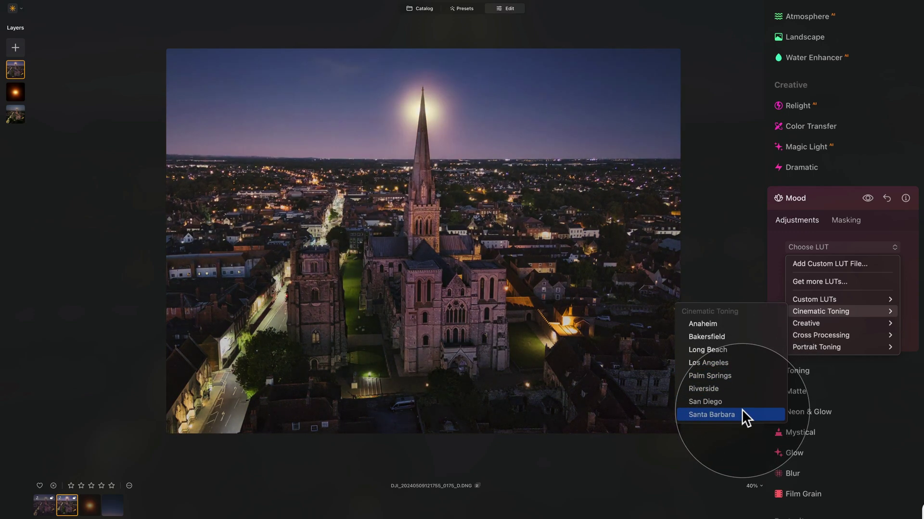
{"action": "left_click", "coordinate": [732, 362]}
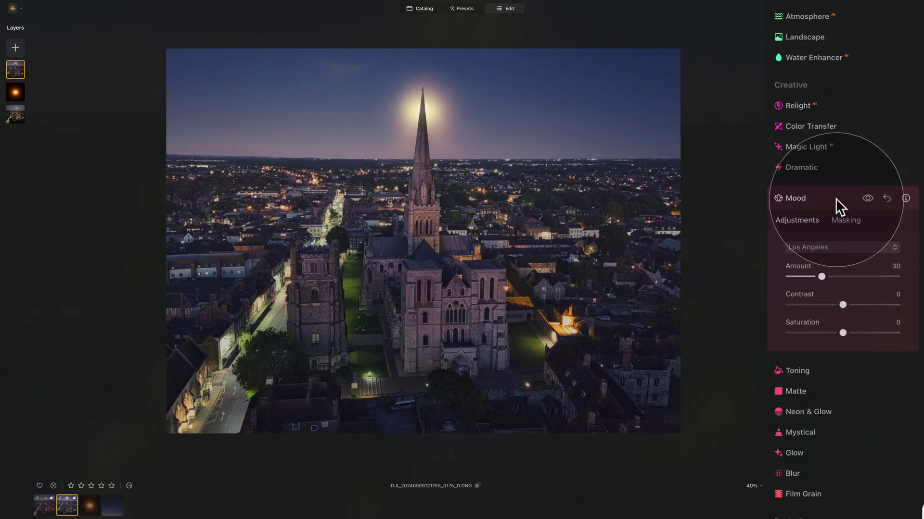
{"action": "left_click", "coordinate": [814, 199]}
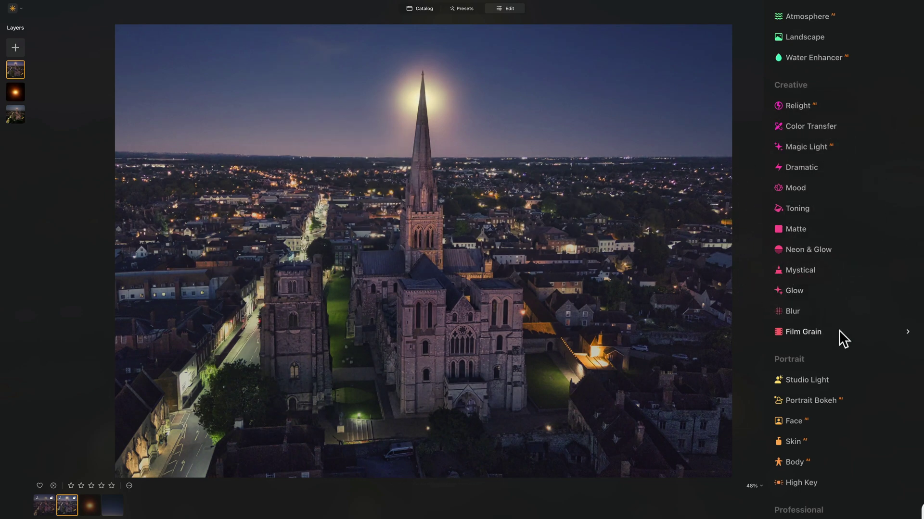
Step: Apply Supercontrast to the top layer with Highlights Contrast 20 and Midtones Contrast 20
{"action": "scroll", "coordinate": [505, 371], "scroll_direction": "down", "scroll_amount": 3}
{"action": "left_click", "coordinate": [488, 247]}
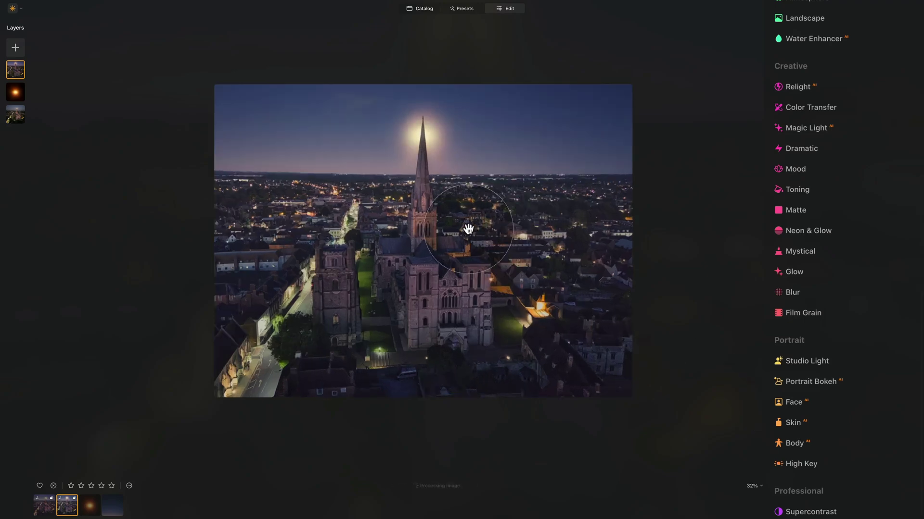
{"action": "scroll", "coordinate": [912, 457], "scroll_direction": "down", "scroll_amount": 3}
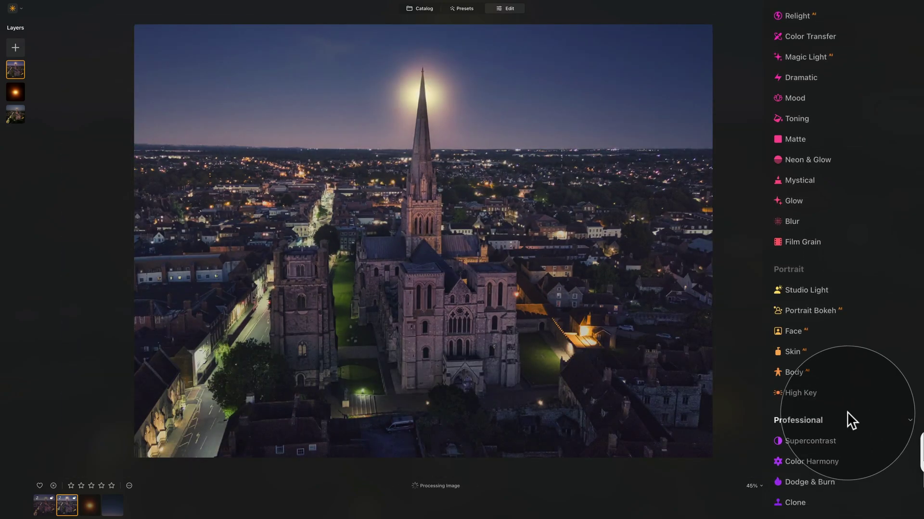
{"action": "left_click", "coordinate": [807, 440]}
{"action": "left_click", "coordinate": [818, 344]}
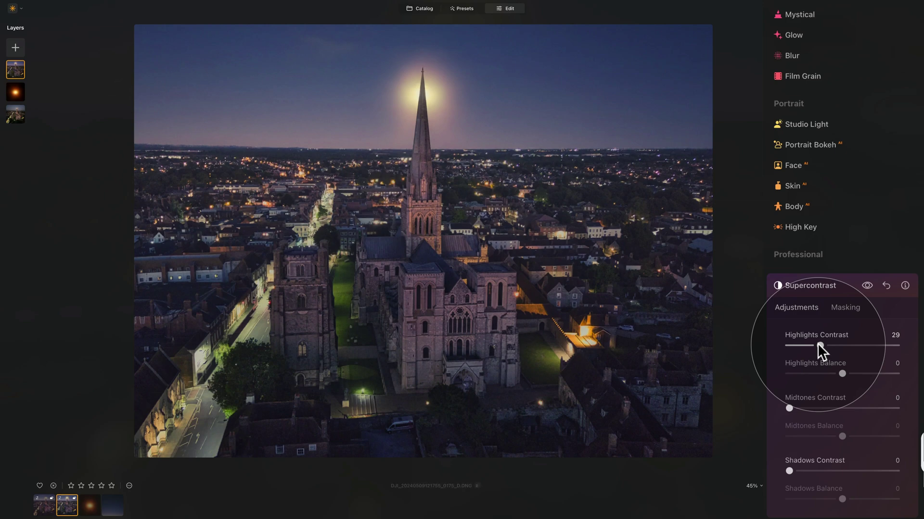
{"action": "mouse_move", "coordinate": [818, 343]}
{"action": "left_mouse_down"}
{"action": "mouse_move", "coordinate": [831, 343]}
{"action": "mouse_move", "coordinate": [809, 348]}
{"action": "left_mouse_up"}
{"action": "mouse_move", "coordinate": [810, 403]}
{"action": "left_mouse_down"}
{"action": "mouse_move", "coordinate": [837, 404]}
{"action": "mouse_move", "coordinate": [807, 405]}
{"action": "left_mouse_up"}
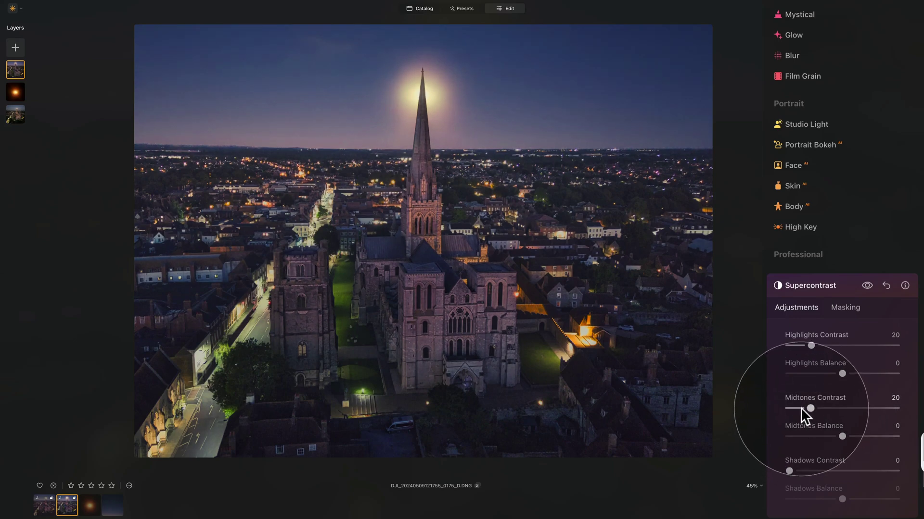
{"action": "left_click", "coordinate": [825, 285]}
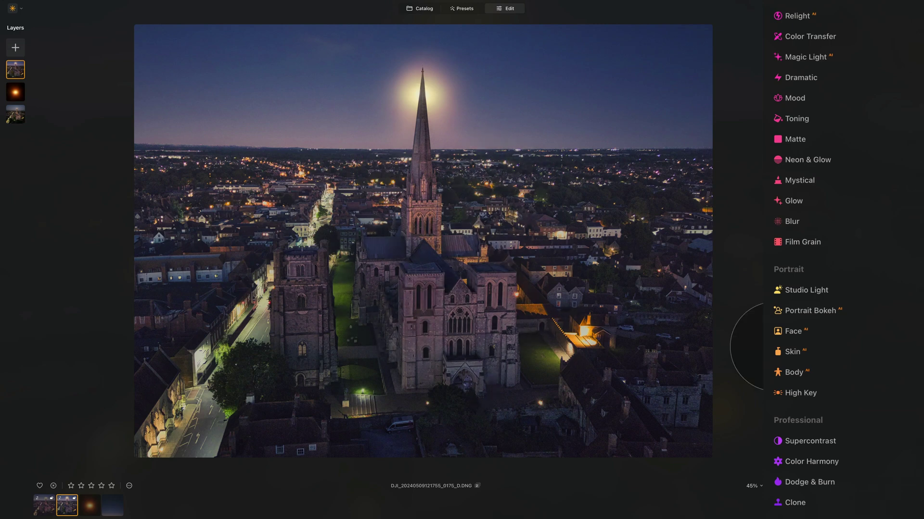
Step: Lighten the lit street, cathedral front, spire base and bell tower with Dodge & Burn at Strength 8, and rate the photo one star
{"action": "left_click", "coordinate": [811, 483]}
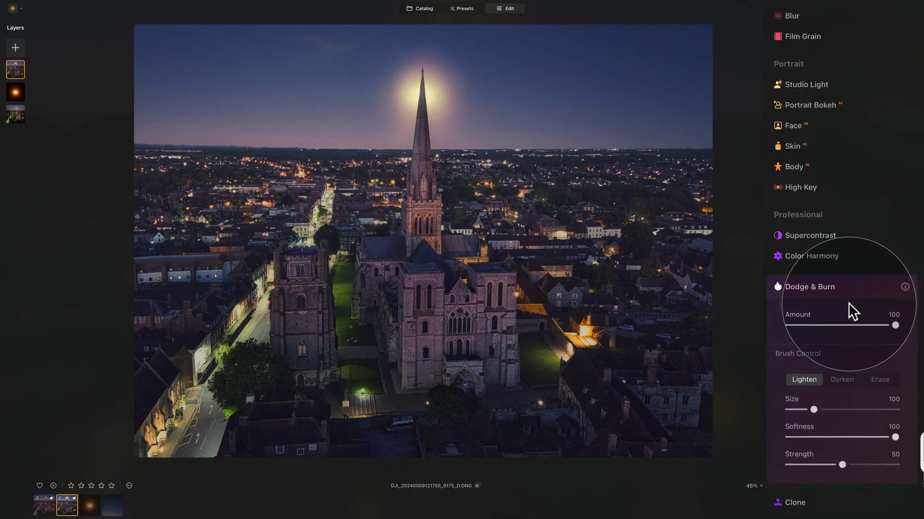
{"action": "left_click", "coordinate": [795, 465]}
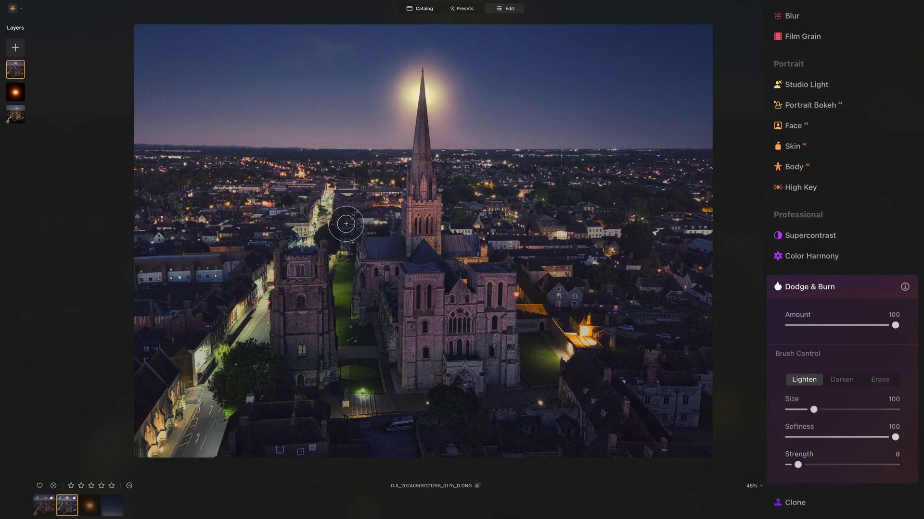
{"action": "mouse_move", "coordinate": [330, 186]}
{"action": "left_mouse_down"}
{"action": "mouse_move", "coordinate": [311, 240]}
{"action": "mouse_move", "coordinate": [340, 275]}
{"action": "left_mouse_up"}
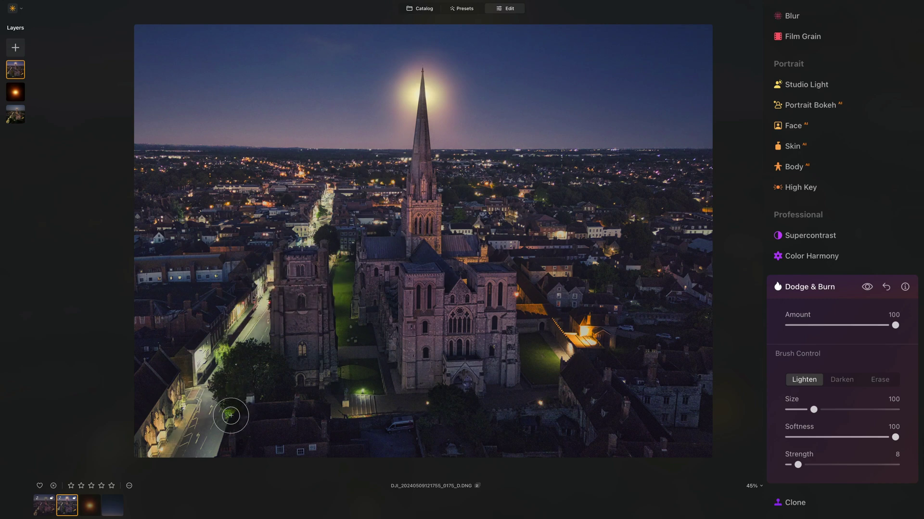
{"action": "mouse_move", "coordinate": [432, 326]}
{"action": "left_mouse_down"}
{"action": "mouse_move", "coordinate": [424, 301]}
{"action": "mouse_move", "coordinate": [420, 360]}
{"action": "mouse_move", "coordinate": [423, 288]}
{"action": "mouse_move", "coordinate": [467, 347]}
{"action": "mouse_move", "coordinate": [481, 285]}
{"action": "mouse_move", "coordinate": [504, 301]}
{"action": "mouse_move", "coordinate": [508, 372]}
{"action": "mouse_move", "coordinate": [375, 274]}
{"action": "left_mouse_up"}
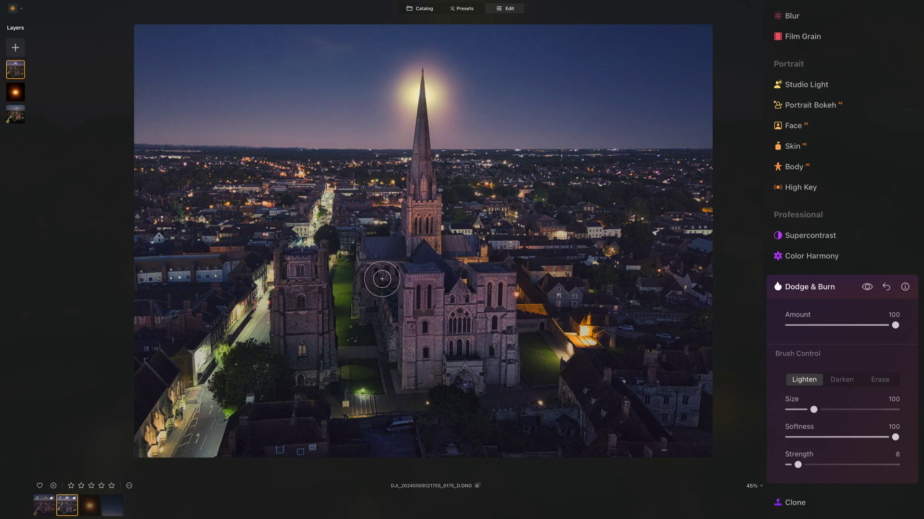
{"action": "mouse_move", "coordinate": [292, 327]}
{"action": "left_mouse_down"}
{"action": "mouse_move", "coordinate": [301, 278]}
{"action": "mouse_move", "coordinate": [308, 368]}
{"action": "mouse_move", "coordinate": [309, 277]}
{"action": "left_mouse_up"}
{"action": "mouse_move", "coordinate": [426, 195]}
{"action": "left_mouse_down"}
{"action": "mouse_move", "coordinate": [421, 175]}
{"action": "mouse_move", "coordinate": [419, 209]}
{"action": "left_mouse_up"}
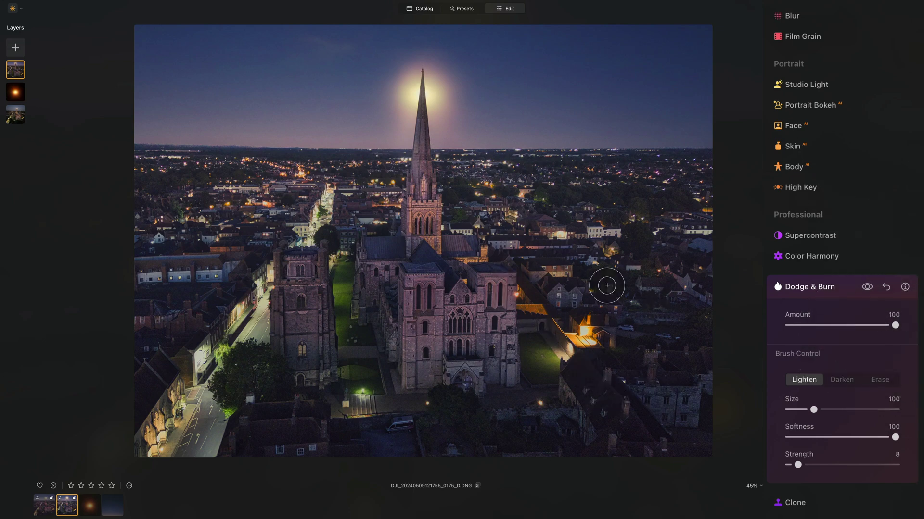
{"action": "key", "text": "1"}
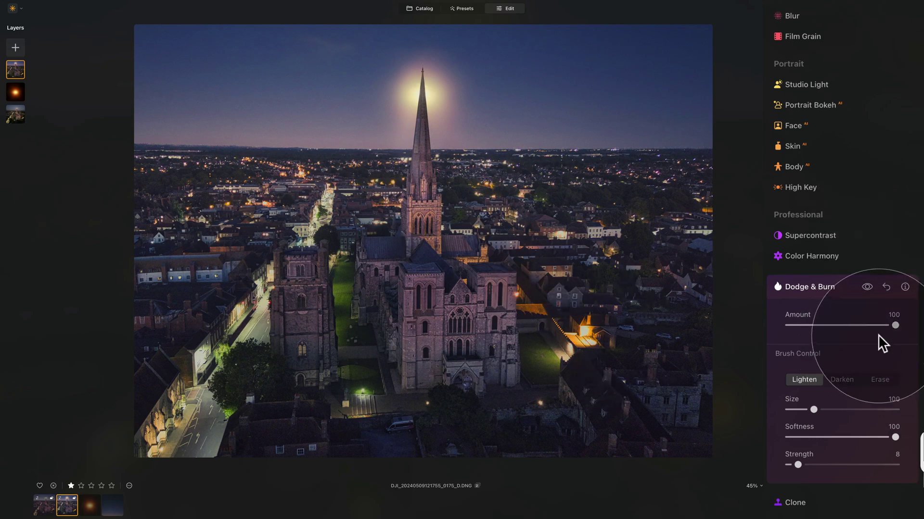
{"action": "left_click", "coordinate": [839, 286]}
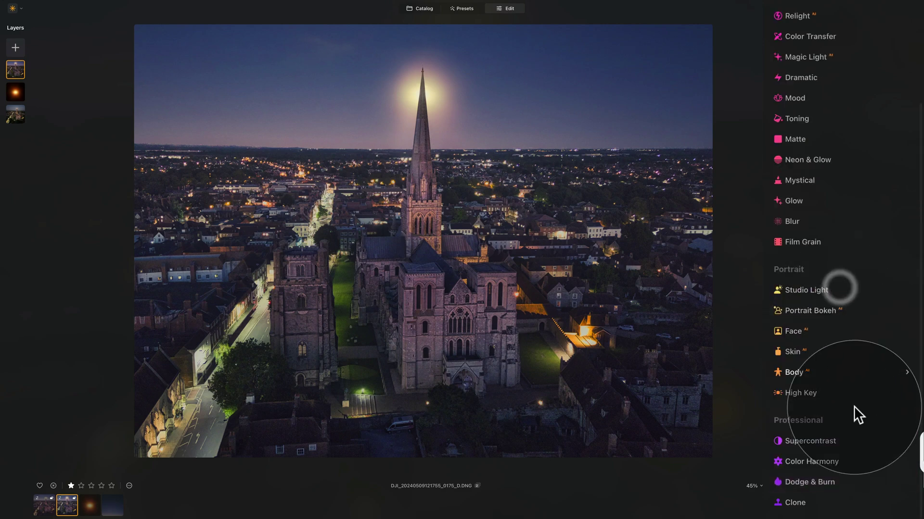
Step: Darken the rooftops near the photo's left edge with Dodge & Burn at Size 160 and Strength 6
{"action": "left_click", "coordinate": [835, 481]}
{"action": "left_click", "coordinate": [850, 380]}
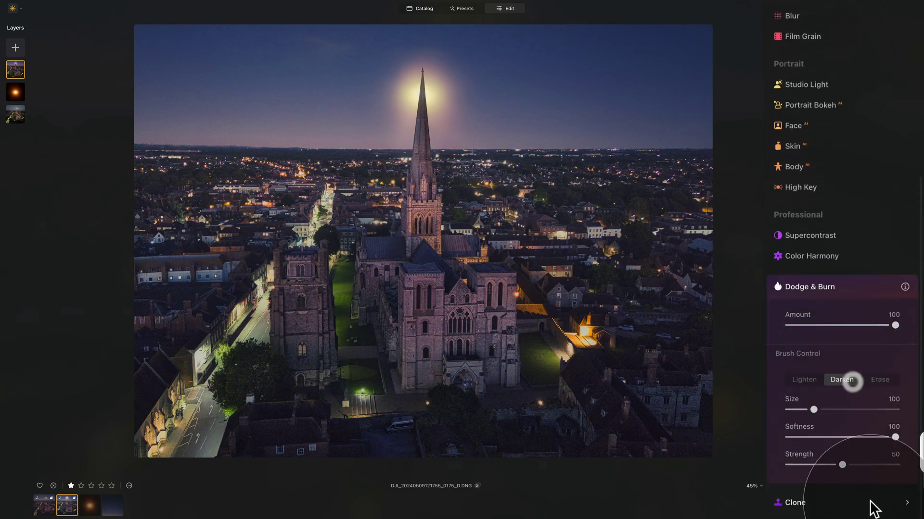
{"action": "left_click_drag", "start_coordinate": [842, 464], "coordinate": [795, 466]}
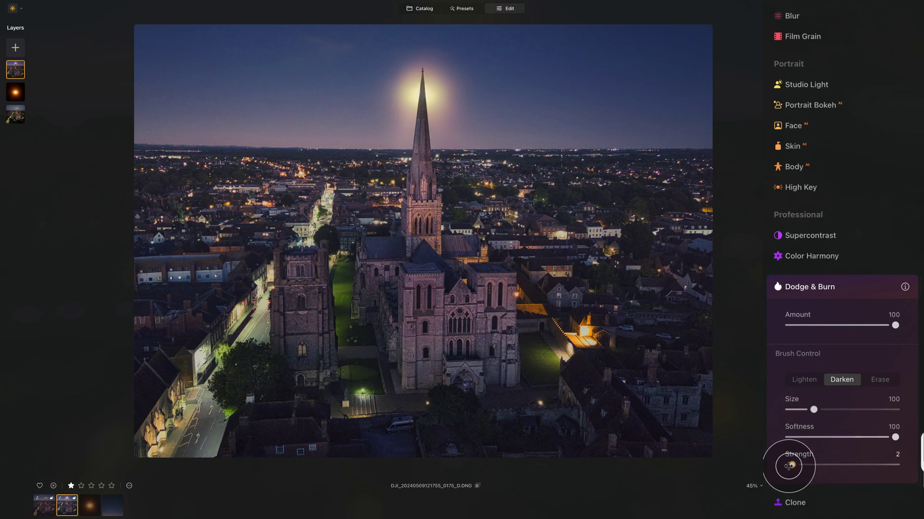
{"action": "left_click_drag", "start_coordinate": [814, 409], "coordinate": [830, 409]}
{"action": "mouse_move", "coordinate": [166, 298]}
{"action": "left_mouse_down"}
{"action": "mouse_move", "coordinate": [254, 455]}
{"action": "mouse_move", "coordinate": [169, 303]}
{"action": "left_mouse_up"}
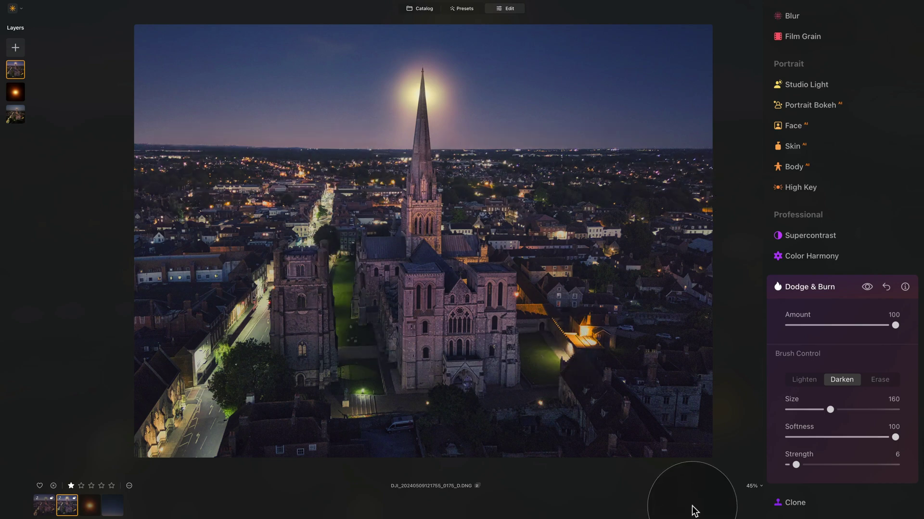
{"action": "left_click", "coordinate": [821, 287]}
Step: Apply Enhance to the top layer with Accent 15
{"action": "scroll", "coordinate": [779, 333], "scroll_direction": "up", "scroll_amount": 10}
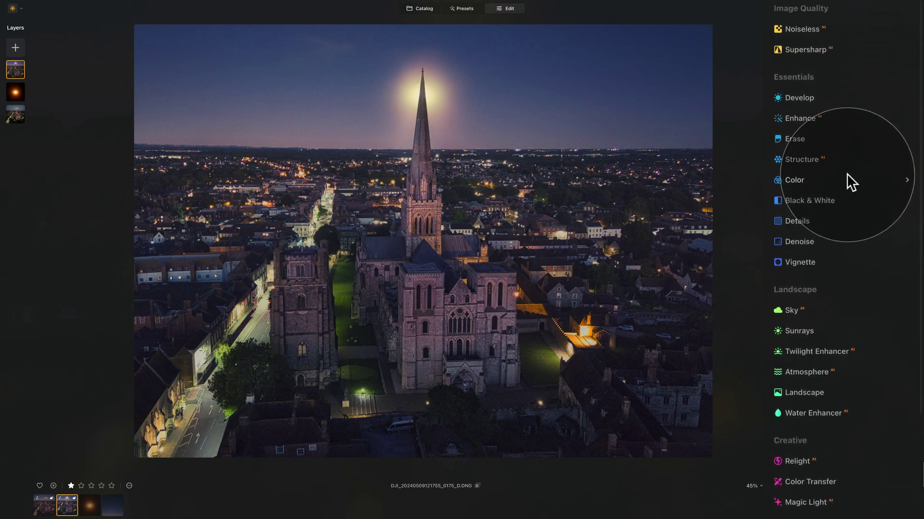
{"action": "left_click", "coordinate": [810, 118]}
{"action": "left_click", "coordinate": [805, 188]}
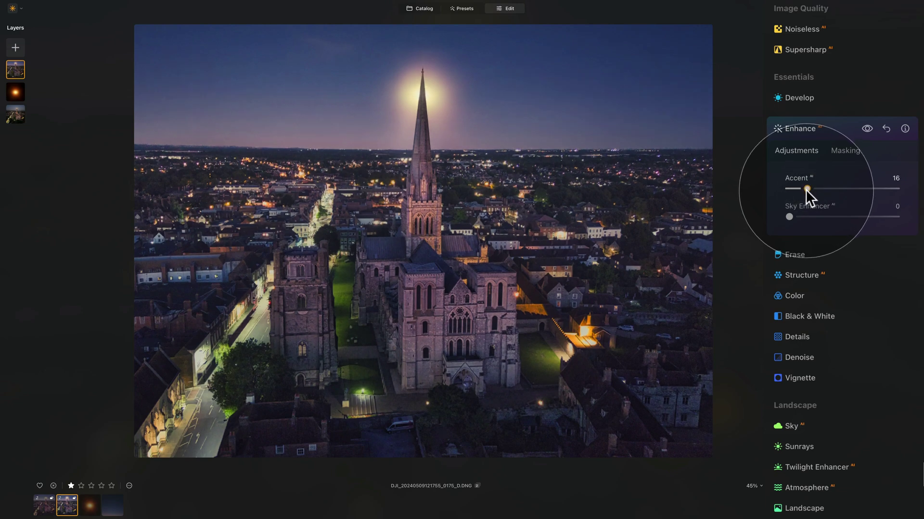
{"action": "left_click", "coordinate": [804, 188]}
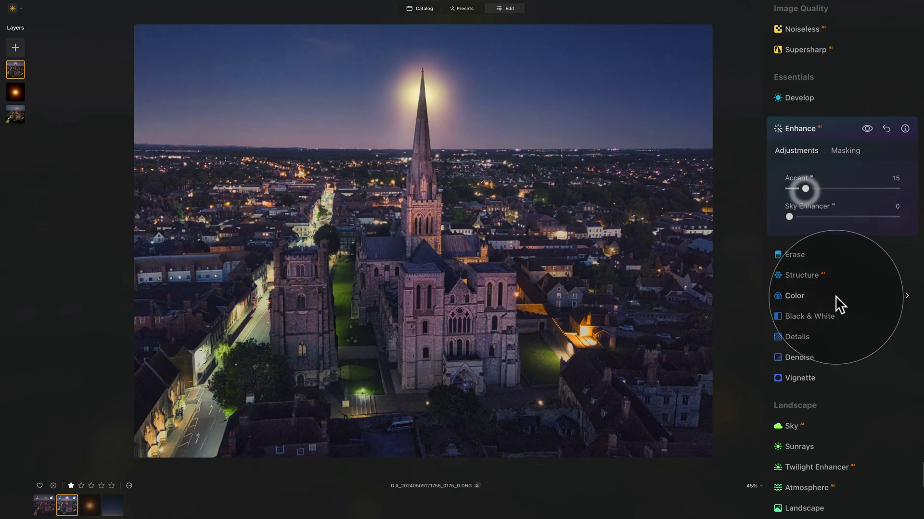
{"action": "left_click", "coordinate": [814, 128]}
Step: Add a vignette with Amount -48 and Size 50, comparing the photo with and without it
{"action": "left_click", "coordinate": [817, 264]}
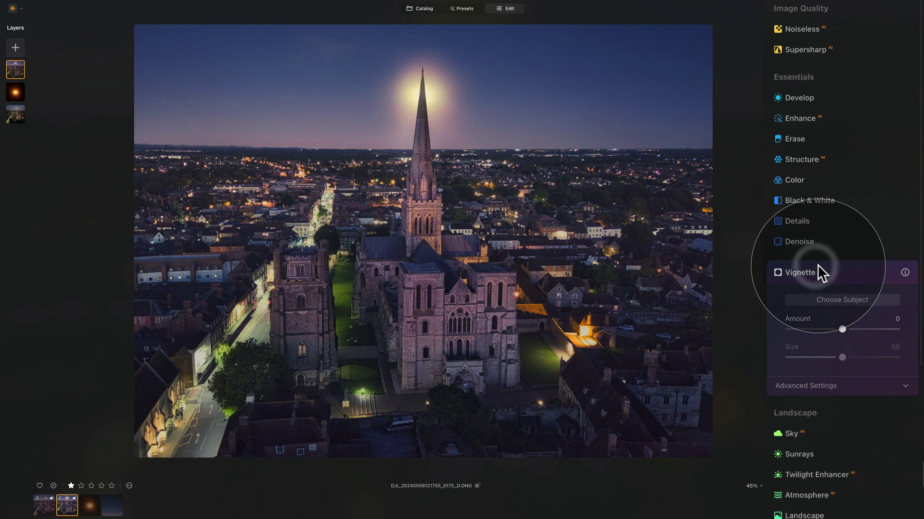
{"action": "left_click", "coordinate": [812, 329]}
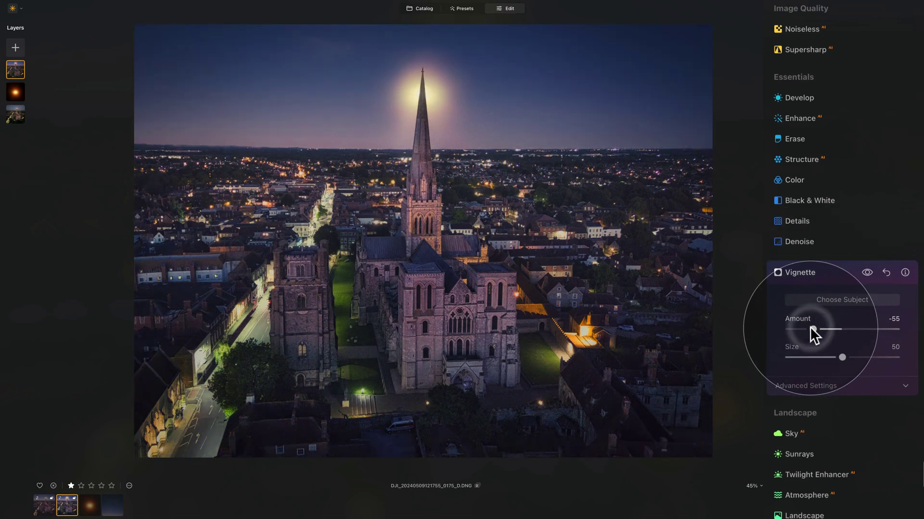
{"action": "left_click", "coordinate": [812, 329]}
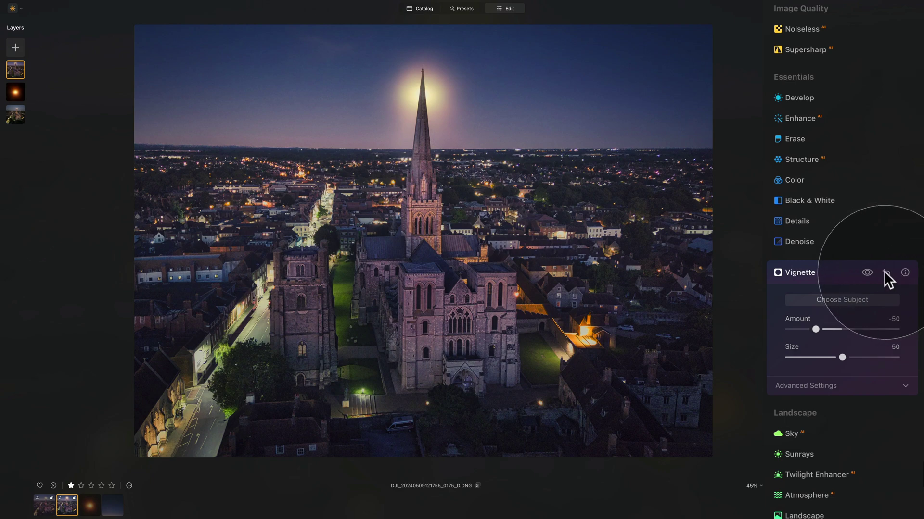
{"action": "left_click", "coordinate": [867, 272]}
{"action": "left_click", "coordinate": [867, 272]}
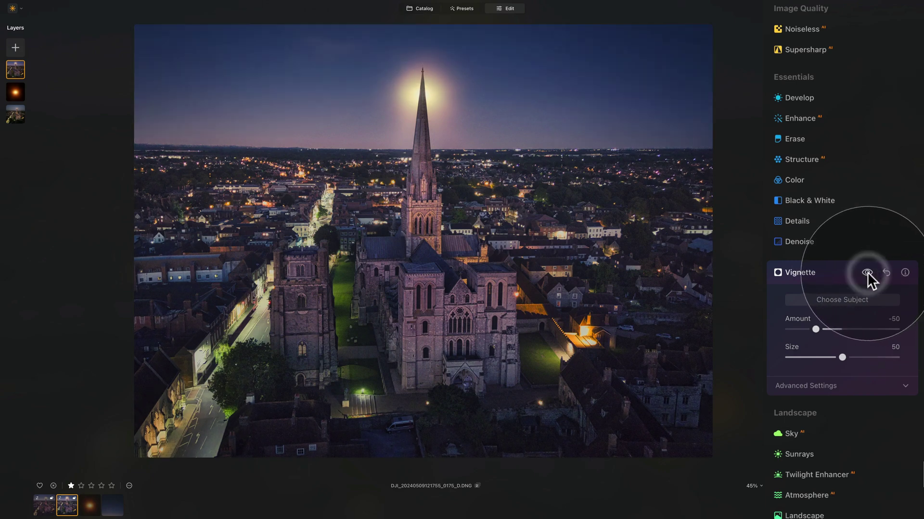
{"action": "left_click_drag", "start_coordinate": [816, 329], "coordinate": [819, 329]}
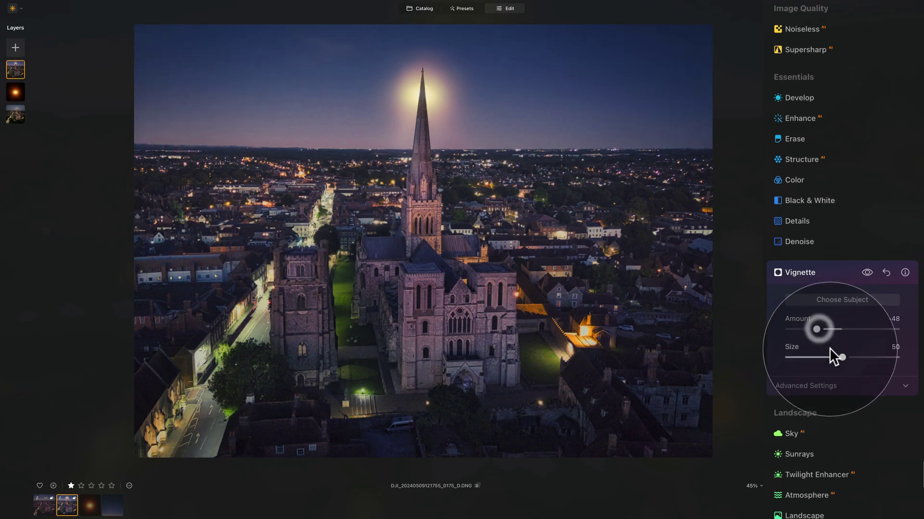
{"action": "left_click", "coordinate": [823, 273]}
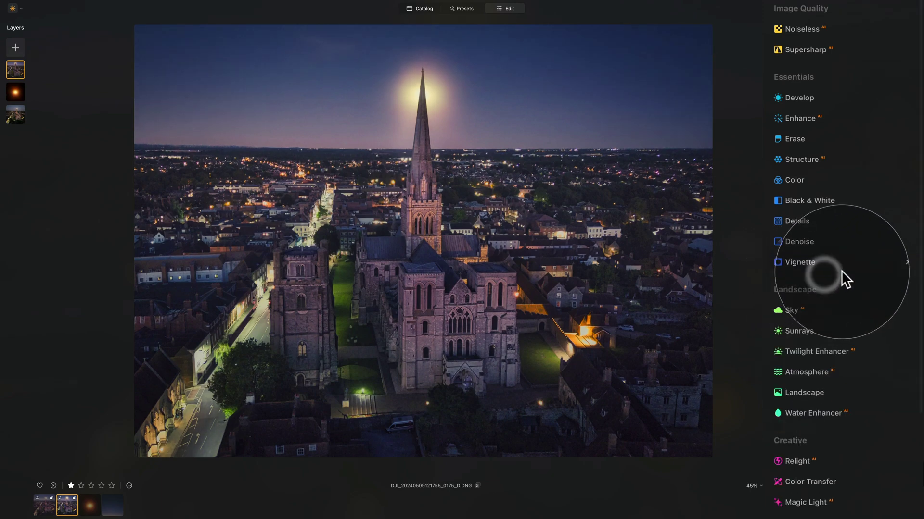
Step: Apply Magic Light to the town lights with Intensity 34, Beam Width 0 and Glow 50
{"action": "scroll", "coordinate": [807, 373], "scroll_direction": "down", "scroll_amount": 6}
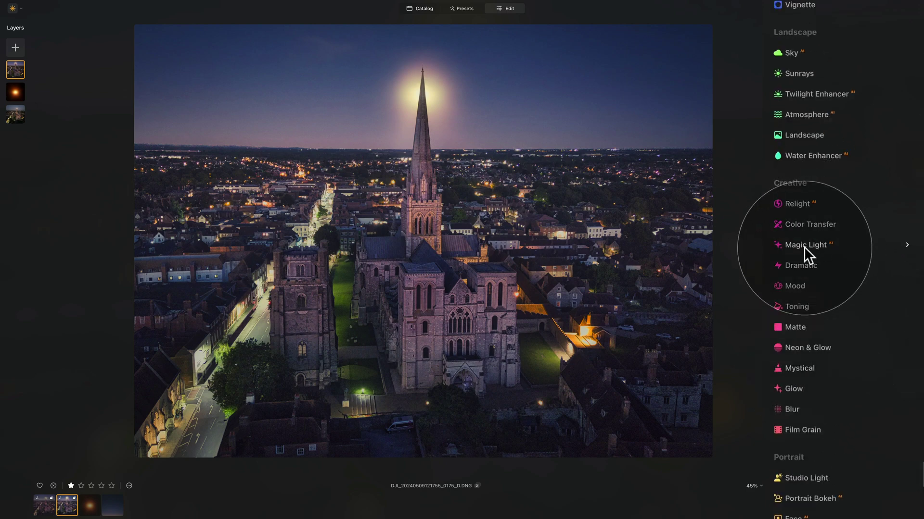
{"action": "left_click", "coordinate": [821, 247]}
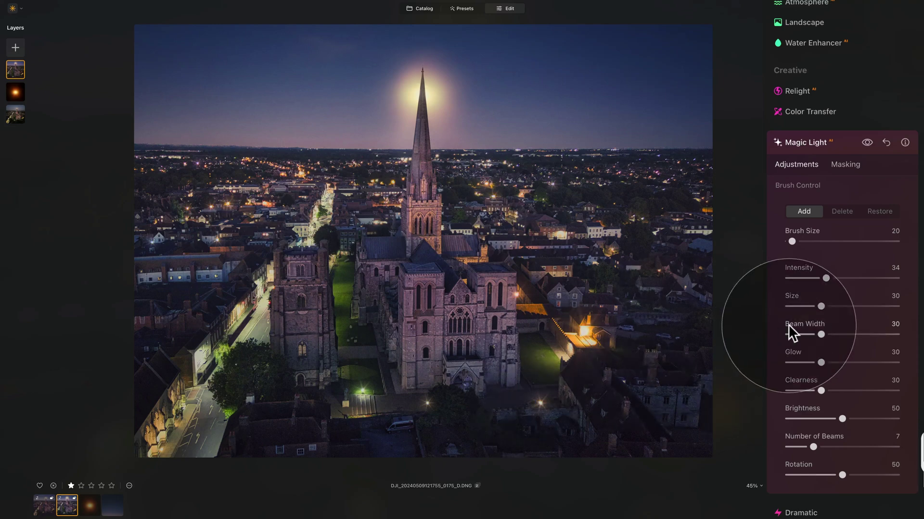
{"action": "left_click_drag", "start_coordinate": [821, 333], "coordinate": [785, 335]}
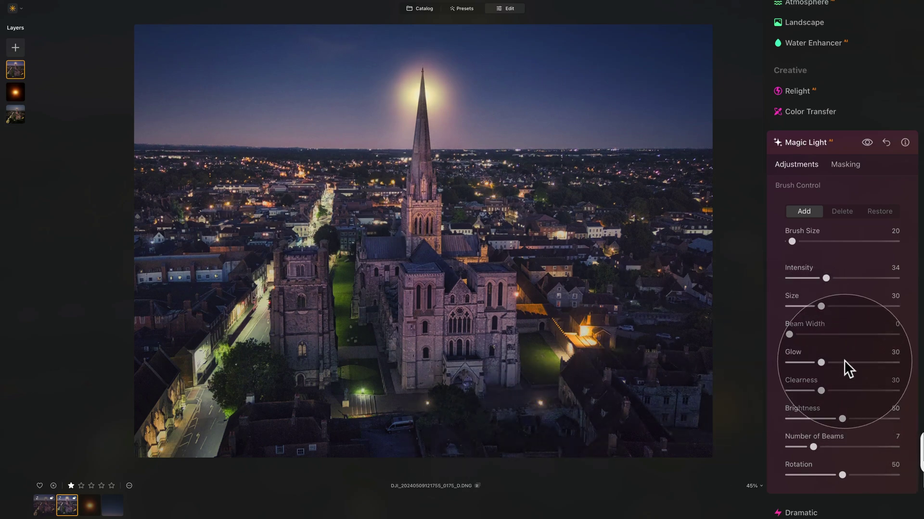
{"action": "mouse_move", "coordinate": [847, 363]}
{"action": "left_mouse_down"}
{"action": "mouse_move", "coordinate": [874, 363]}
{"action": "mouse_move", "coordinate": [836, 362]}
{"action": "mouse_move", "coordinate": [878, 363]}
{"action": "mouse_move", "coordinate": [838, 363]}
{"action": "left_mouse_up"}
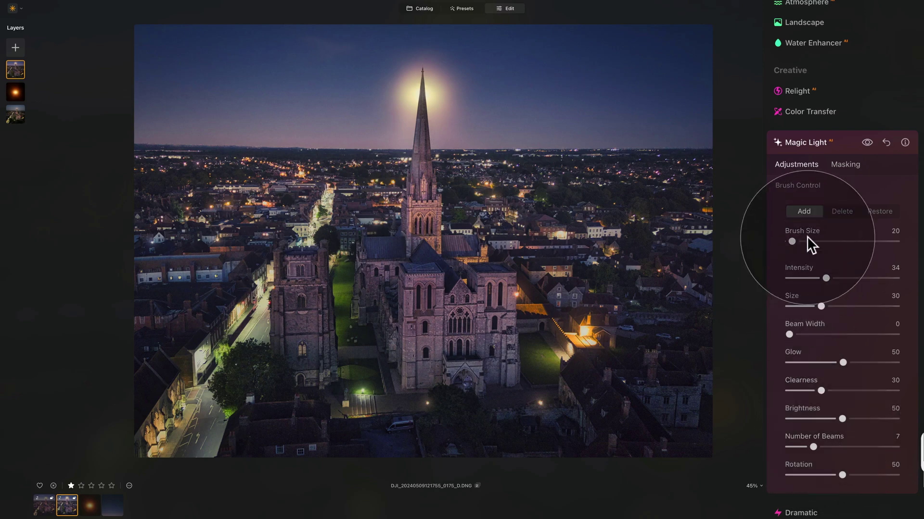
{"action": "left_click", "coordinate": [833, 142]}
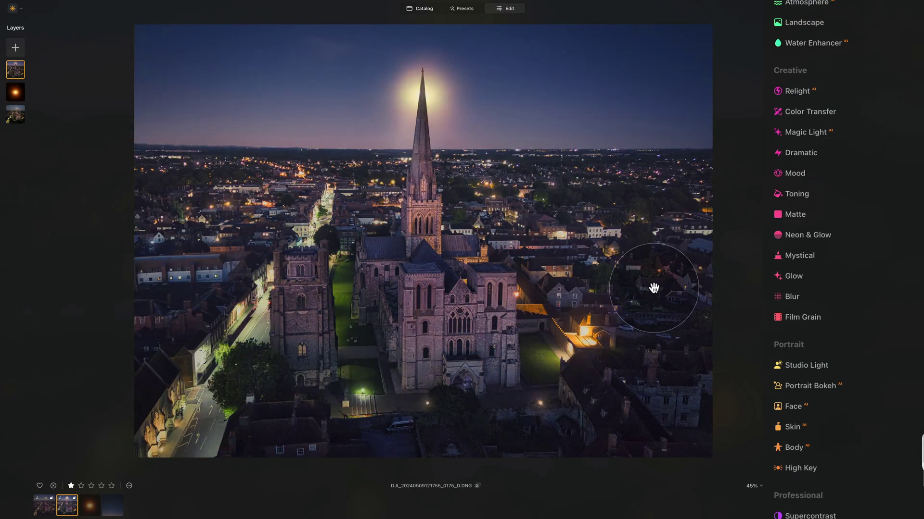
Step: Set the Develop Exposure to 0.25 and Smart Contrast to 17, and view the photo full screen
{"action": "scroll", "coordinate": [695, 289], "scroll_direction": "up", "scroll_amount": 5}
{"action": "scroll", "coordinate": [695, 289], "scroll_direction": "down", "scroll_amount": 7}
{"action": "scroll", "coordinate": [774, 251], "scroll_direction": "up", "scroll_amount": 1}
{"action": "scroll", "coordinate": [850, 159], "scroll_direction": "up", "scroll_amount": 8}
{"action": "left_click", "coordinate": [808, 80]}
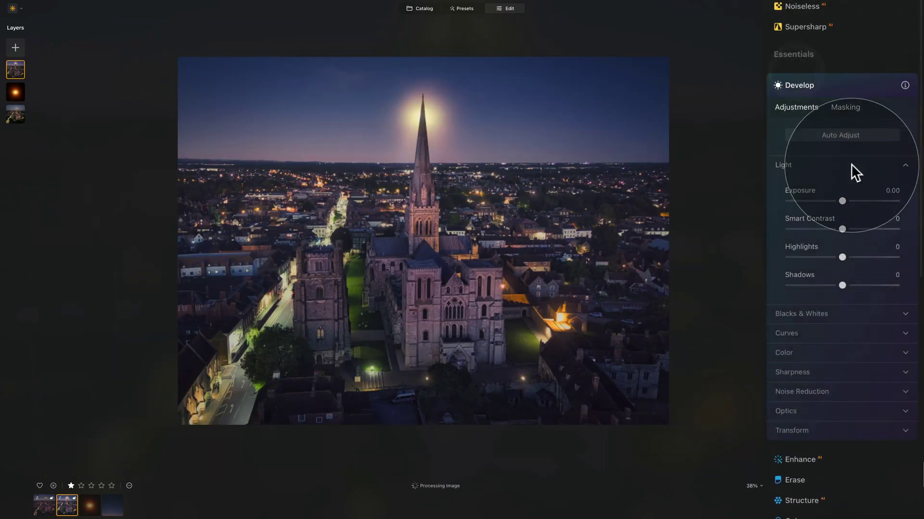
{"action": "left_click_drag", "start_coordinate": [842, 200], "coordinate": [851, 229]}
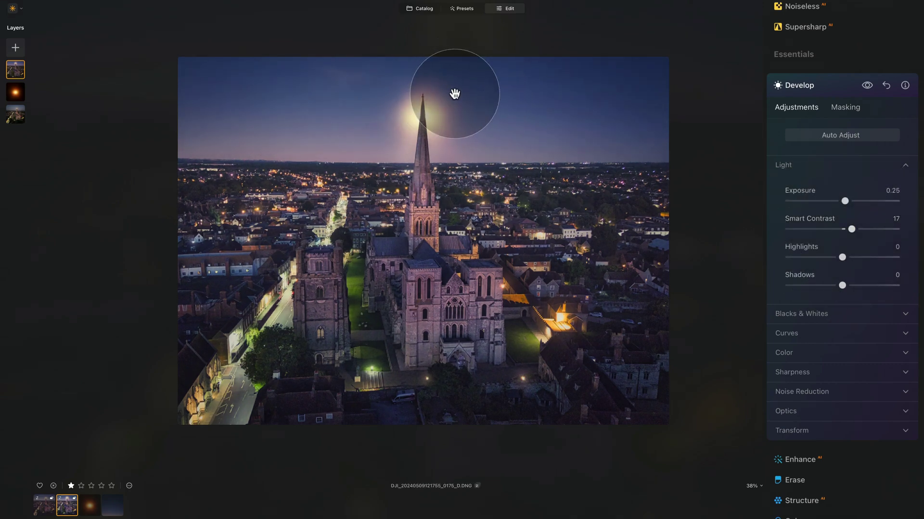
{"action": "key", "text": "ctrl+equal"}
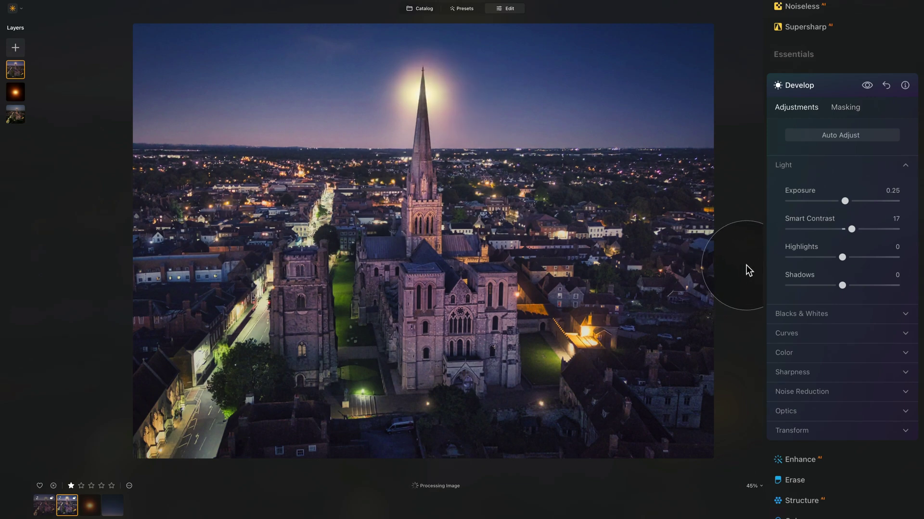
{"action": "key", "text": "f"}
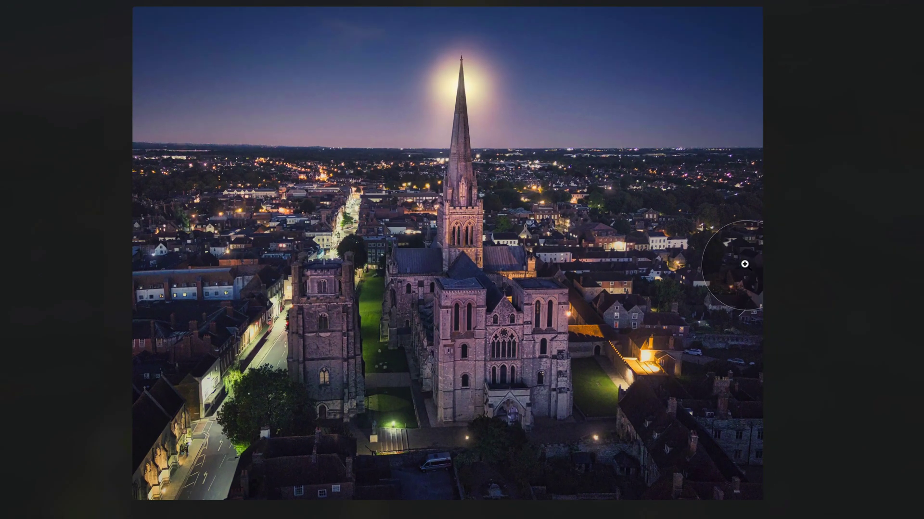